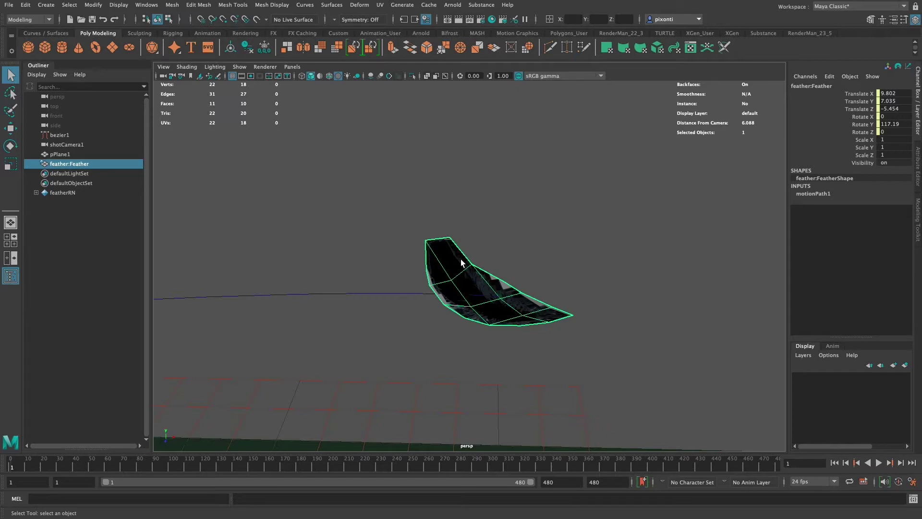
# Step: Play and scrub the feather's flight along its motion path up to about frame 125, returning to frame 1
pyautogui.keyDown('alt'); pyautogui.moveTo(461, 262); pyautogui.dragTo(584, 247, button='right'); pyautogui.keyUp('alt')
pyautogui.keyDown('alt'); pyautogui.moveTo(475, 272); pyautogui.dragTo(555, 351); pyautogui.keyUp('alt')
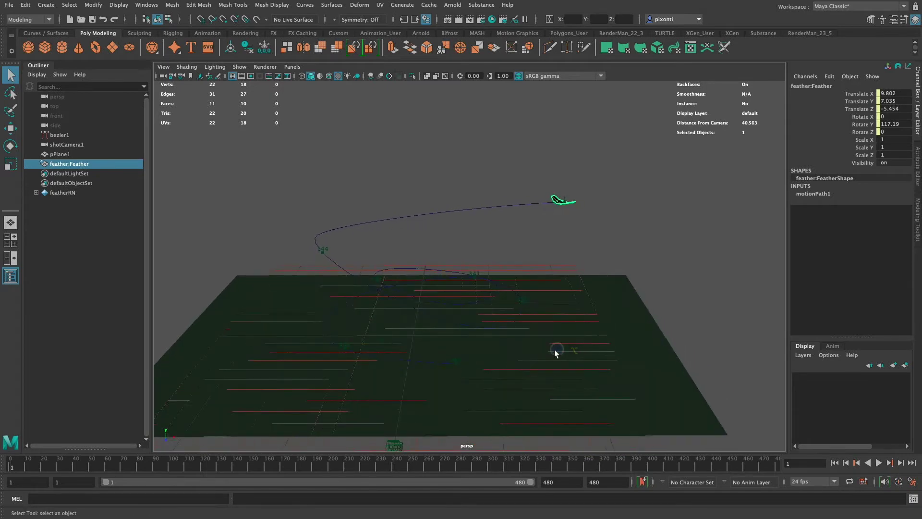
pyautogui.click(878, 464)
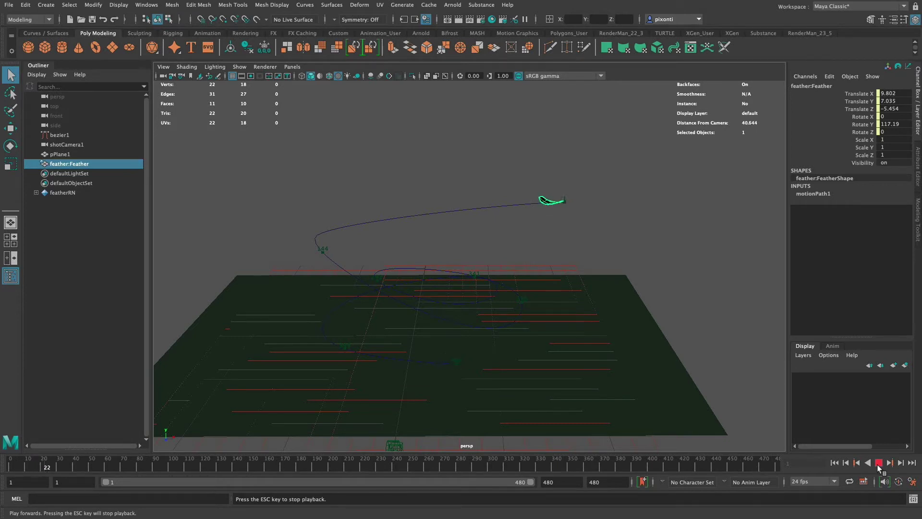
pyautogui.click(877, 464)
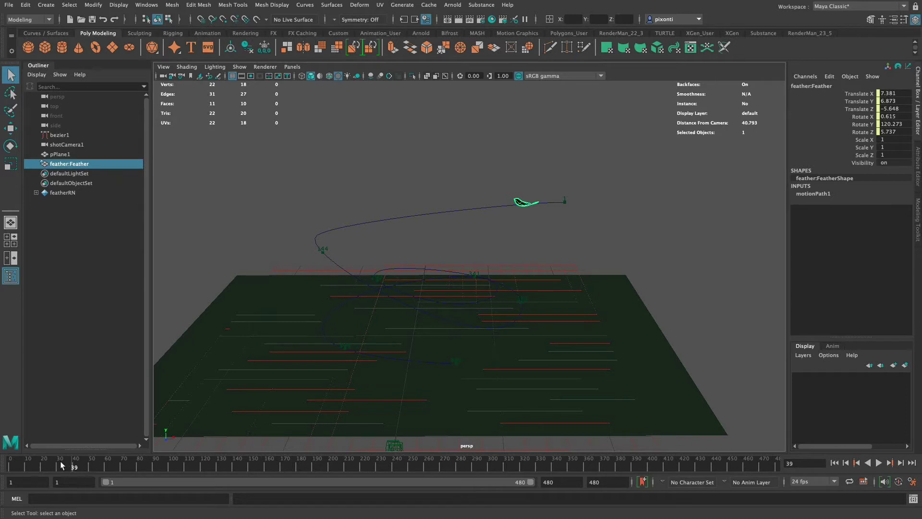
pyautogui.moveTo(67, 469); pyautogui.dragTo(1, 475)
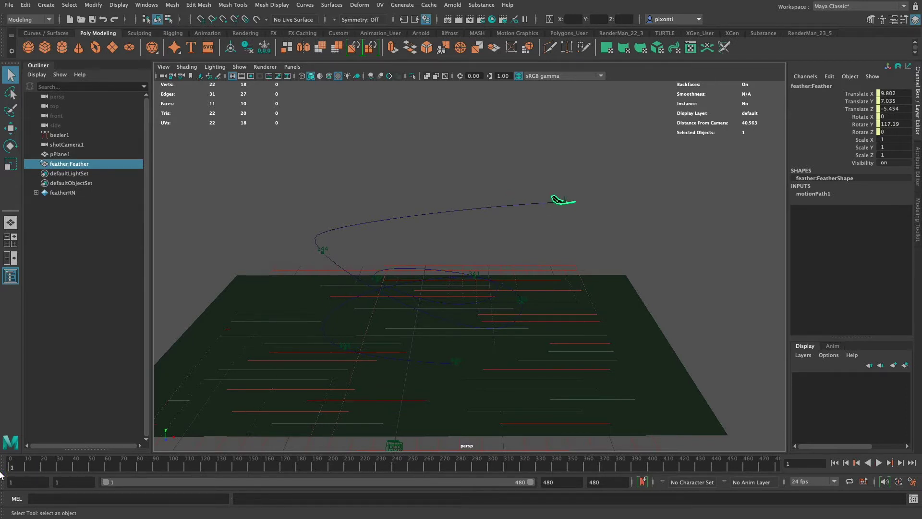
pyautogui.moveTo(1, 476); pyautogui.dragTo(214, 473)
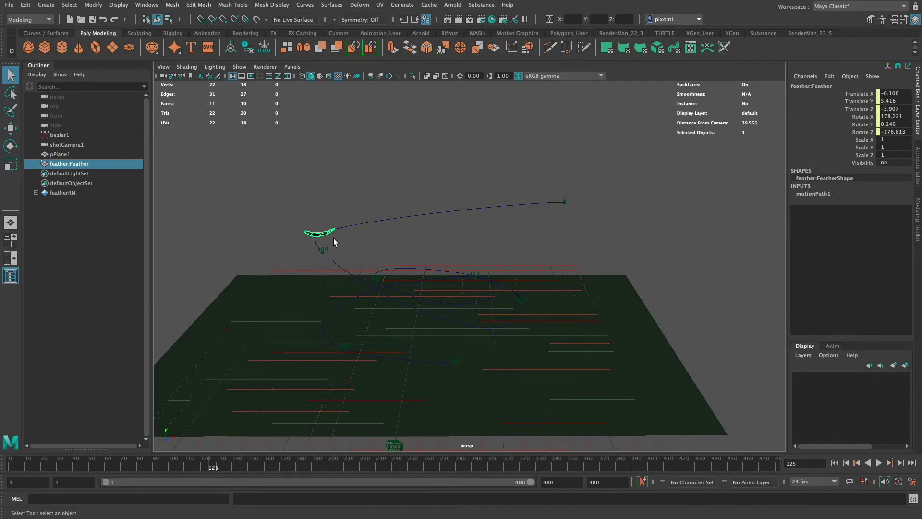
pyautogui.moveTo(208, 466); pyautogui.dragTo(10, 469)
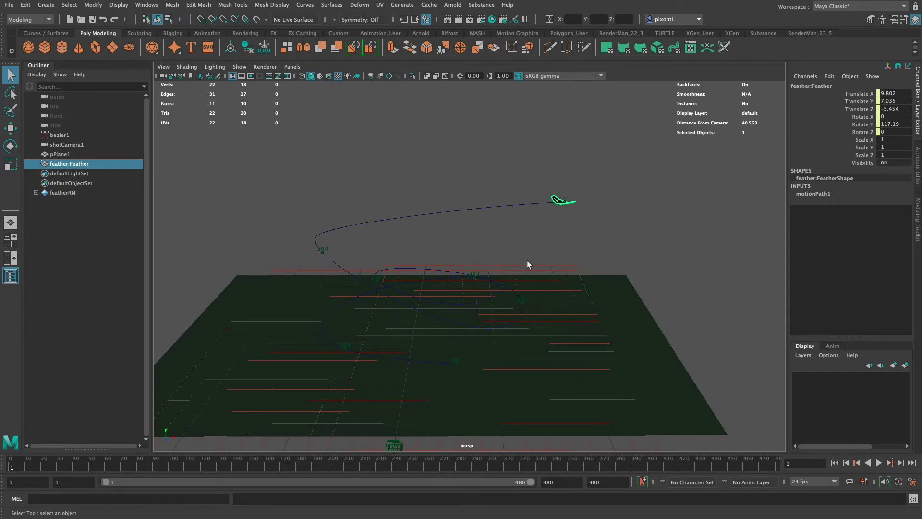
# Step: Display the local rotation axes of the feather
pyautogui.press('f')
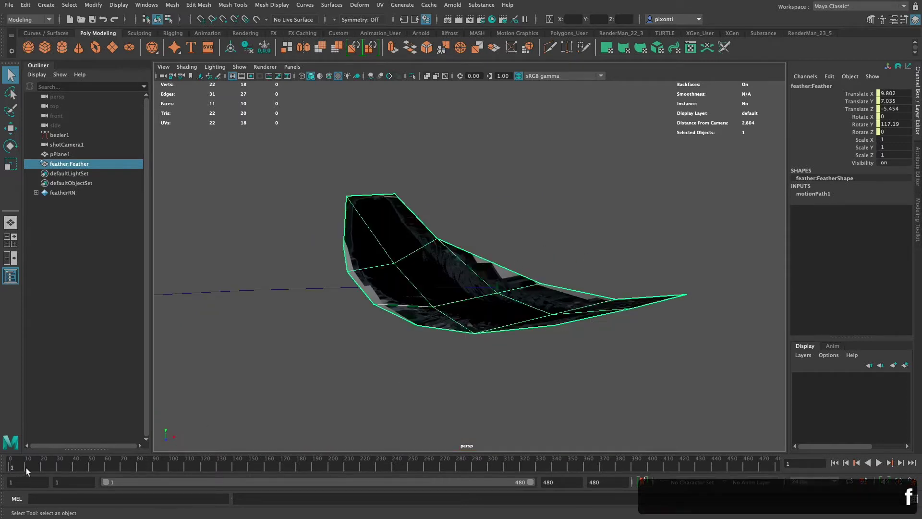
pyautogui.moveTo(592, 293)
pyautogui.keyDown('alt'); pyautogui.mouseDown()
pyautogui.moveTo(586, 310)
pyautogui.moveTo(601, 298)
pyautogui.moveTo(593, 304)
pyautogui.mouseUp(); pyautogui.keyUp('alt')
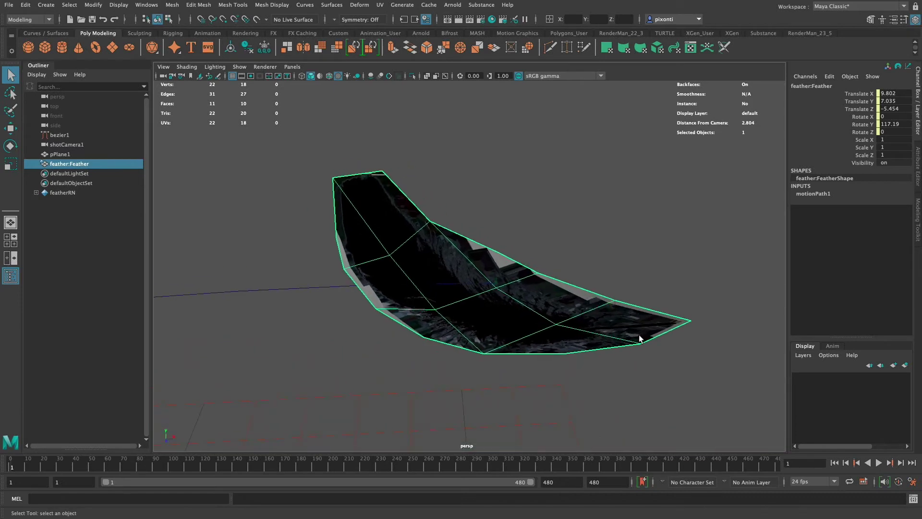
pyautogui.moveTo(643, 329)
pyautogui.keyDown('alt'); pyautogui.mouseDown()
pyautogui.moveTo(632, 354)
pyautogui.moveTo(644, 354)
pyautogui.moveTo(635, 354)
pyautogui.moveTo(644, 354)
pyautogui.moveTo(639, 325)
pyautogui.moveTo(652, 344)
pyautogui.moveTo(644, 345)
pyautogui.mouseUp(); pyautogui.keyUp('alt')
pyautogui.keyDown('alt'); pyautogui.moveTo(644, 345); pyautogui.dragTo(397, 341, button='right'); pyautogui.keyUp('alt')
pyautogui.keyDown('alt'); pyautogui.moveTo(574, 340); pyautogui.dragTo(570, 344); pyautogui.keyUp('alt')
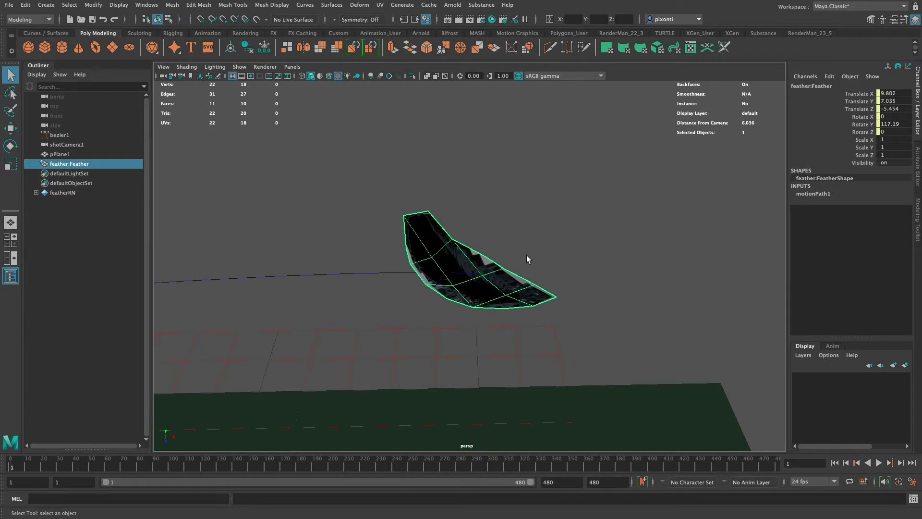
pyautogui.click(120, 5)
pyautogui.moveTo(151, 115)
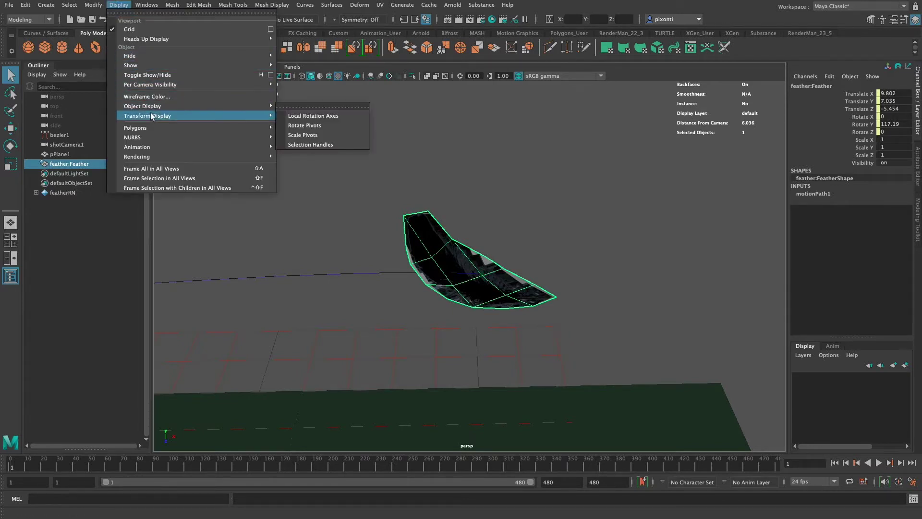
pyautogui.click(325, 116)
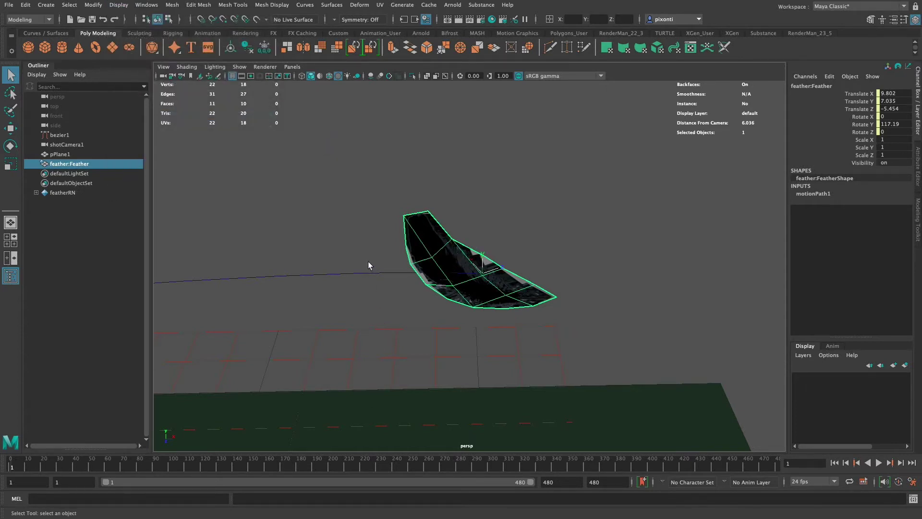
# Step: Examine the feather's local axes relative to the path at frame 19 from several angles, then return to frame 1
pyautogui.click(373, 294)
pyautogui.click(508, 295)
pyautogui.hotkey('alt', 'v')
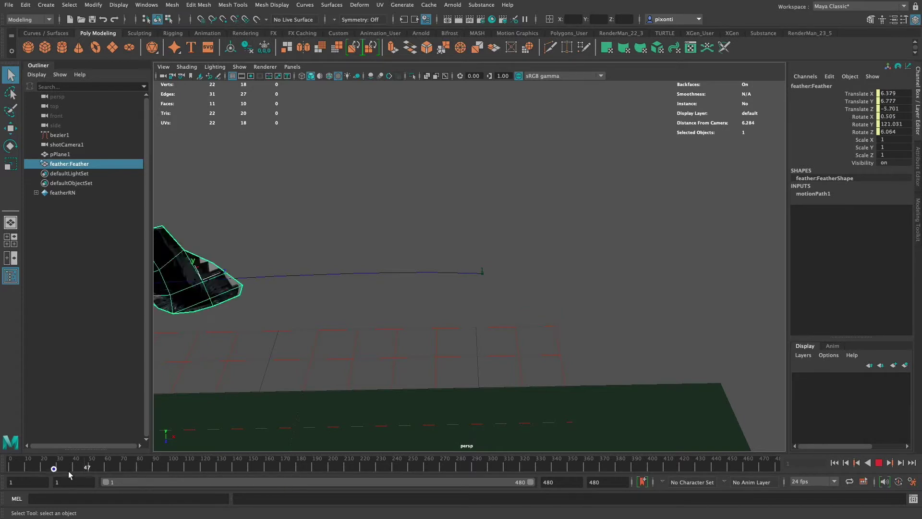
pyautogui.moveTo(70, 474); pyautogui.dragTo(42, 468)
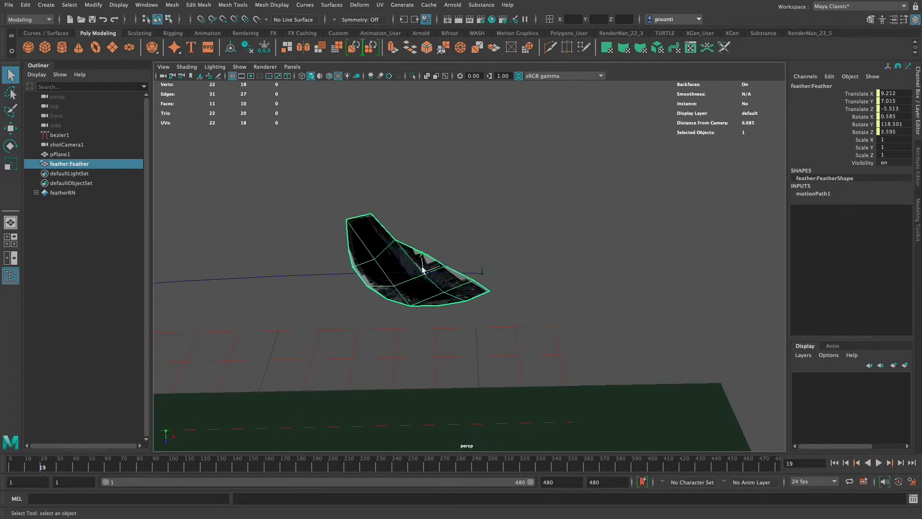
pyautogui.keyDown('alt'); pyautogui.moveTo(475, 287); pyautogui.dragTo(378, 328, button='right'); pyautogui.keyUp('alt')
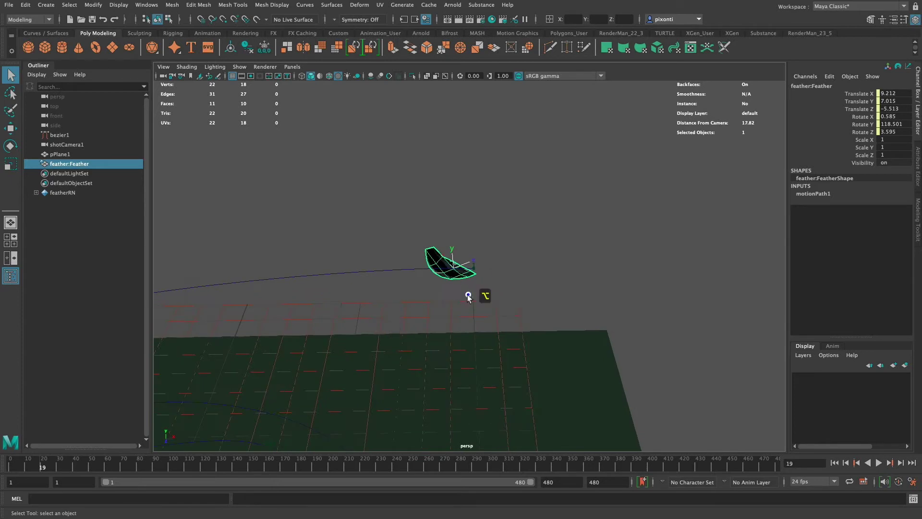
pyautogui.keyDown('alt'); pyautogui.moveTo(471, 296); pyautogui.dragTo(504, 265); pyautogui.keyUp('alt')
pyautogui.keyDown('alt'); pyautogui.moveTo(504, 265); pyautogui.dragTo(780, 263, button='right'); pyautogui.keyUp('alt')
pyautogui.keyDown('alt'); pyautogui.moveTo(780, 263); pyautogui.dragTo(425, 324); pyautogui.keyUp('alt')
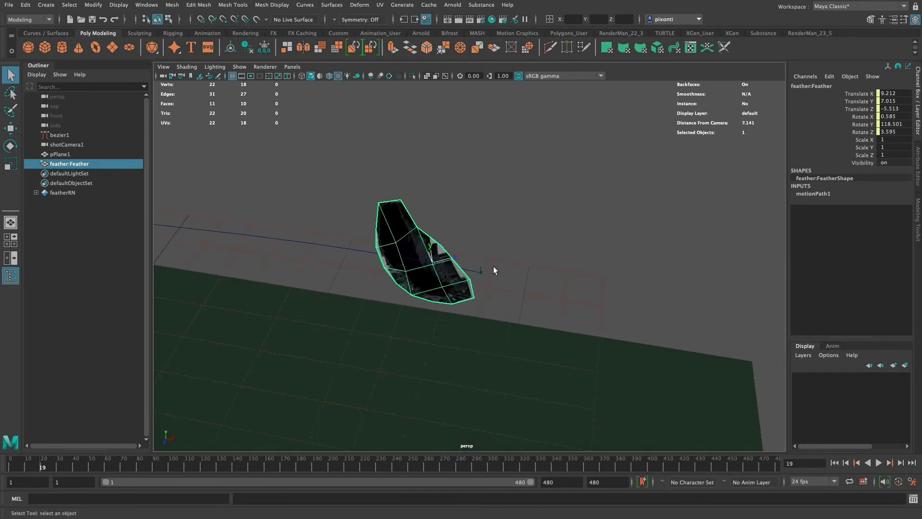
pyautogui.keyDown('alt'); pyautogui.moveTo(495, 270); pyautogui.dragTo(509, 287); pyautogui.keyUp('alt')
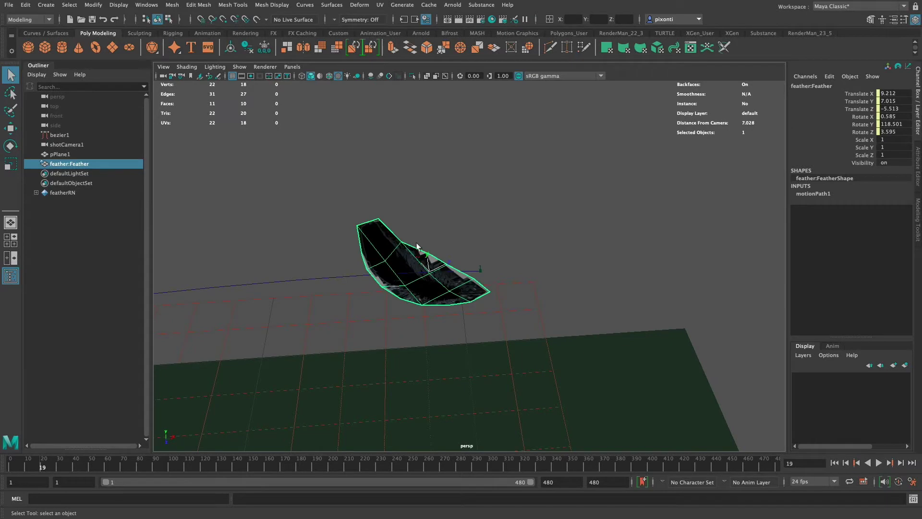
pyautogui.keyDown('alt'); pyautogui.moveTo(493, 318); pyautogui.dragTo(557, 290); pyautogui.keyUp('alt')
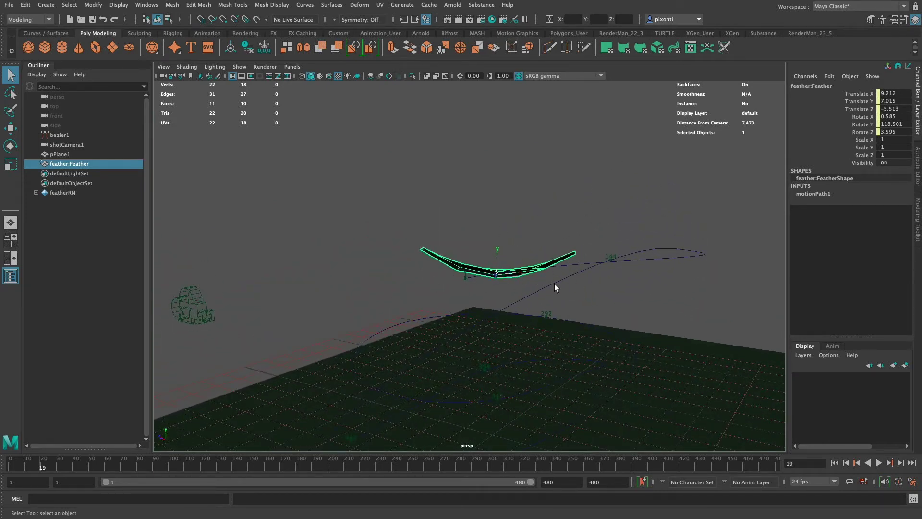
pyautogui.keyDown('alt'); pyautogui.moveTo(508, 312); pyautogui.dragTo(562, 324); pyautogui.keyUp('alt')
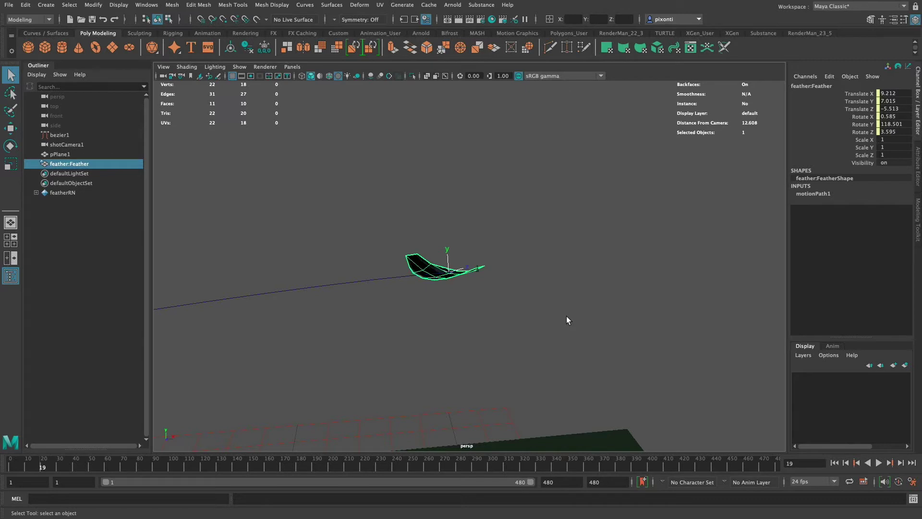
pyautogui.hotkey('alt', 'shift', 'v')
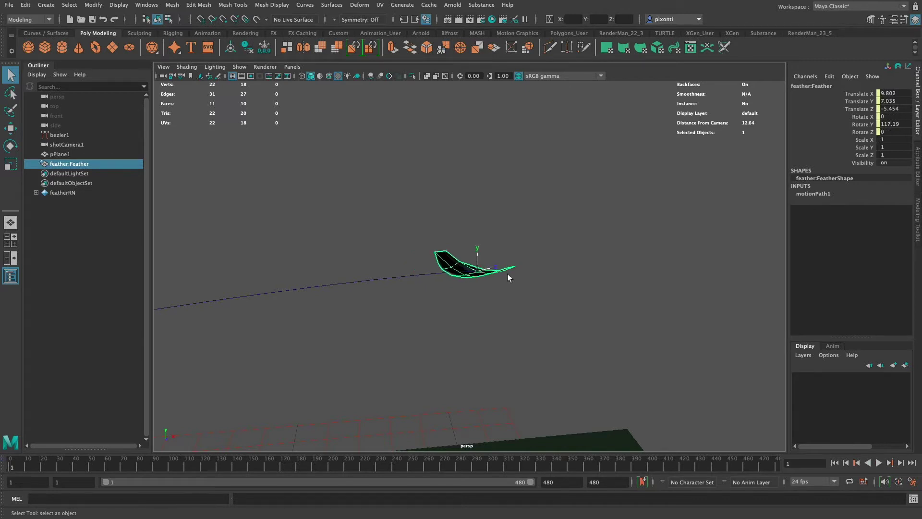
pyautogui.moveTo(506, 278)
pyautogui.keyDown('alt'); pyautogui.mouseDown()
pyautogui.moveTo(503, 308)
pyautogui.moveTo(492, 311)
pyautogui.moveTo(515, 281)
pyautogui.mouseUp(); pyautogui.keyUp('alt')
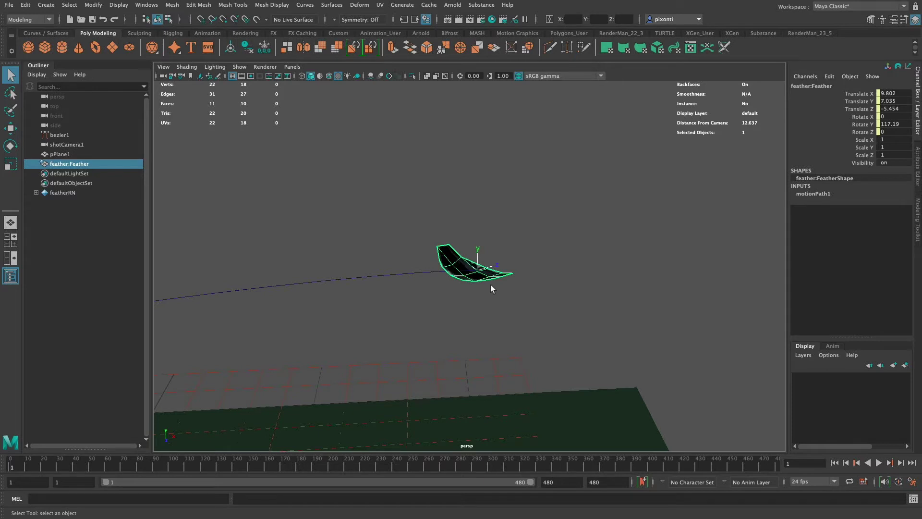
# Step: Open the motionPath1 attributes and examine the X, Y and Z components of its World Up Vector
pyautogui.click(915, 175)
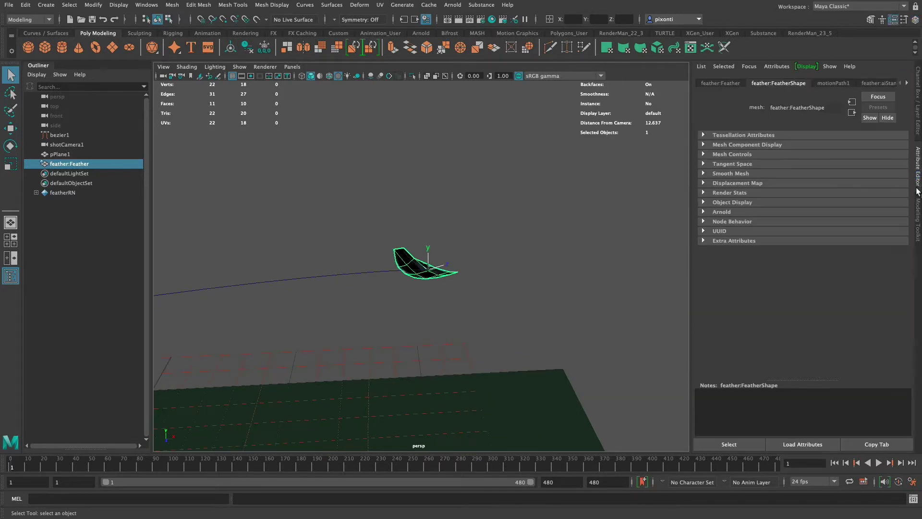
pyautogui.click(835, 84)
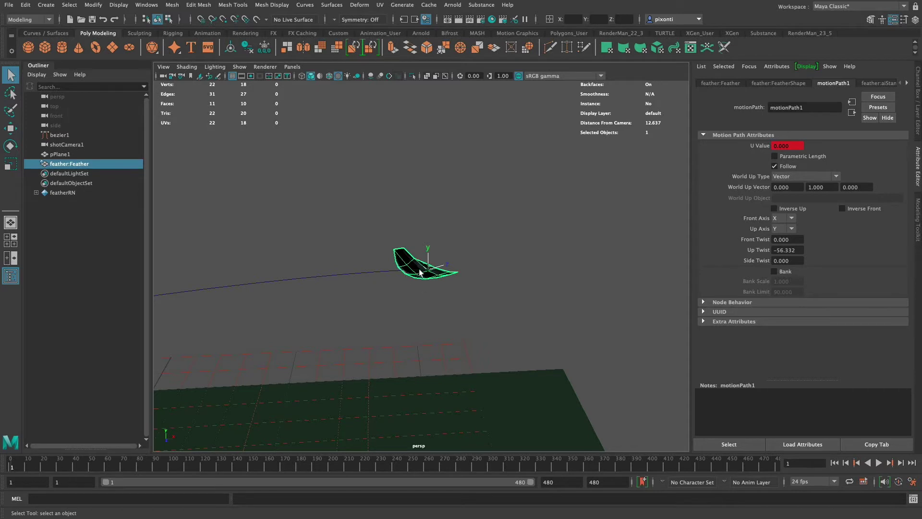
pyautogui.click(787, 187)
pyautogui.press('Tab')
pyautogui.press('Tab')
pyautogui.click(858, 187)
pyautogui.doubleClick(859, 188)
pyautogui.click(864, 187)
pyautogui.doubleClick(785, 187)
pyautogui.doubleClick(822, 188)
pyautogui.click(860, 188)
pyautogui.click(817, 188)
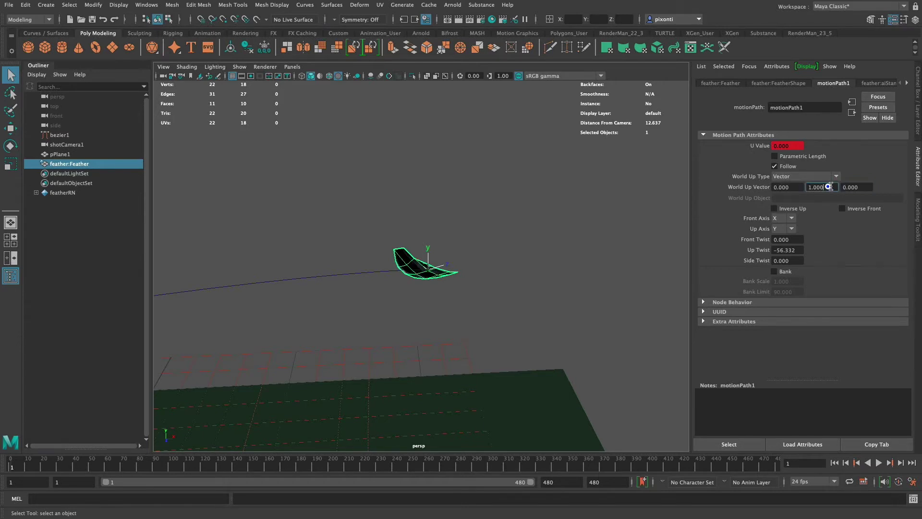
# Step: Try the Object Up and Scene Up world up types on motionPath1, then restore Vector
pyautogui.click(804, 176)
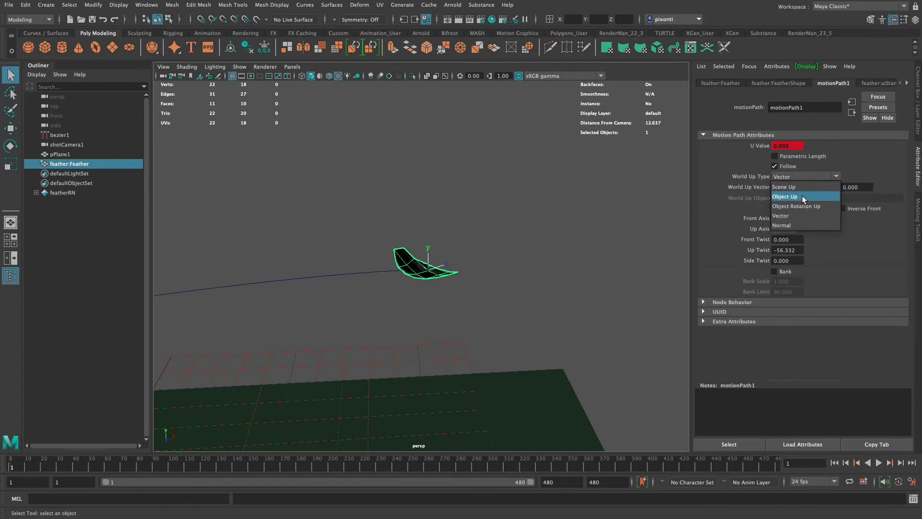
pyautogui.click(803, 197)
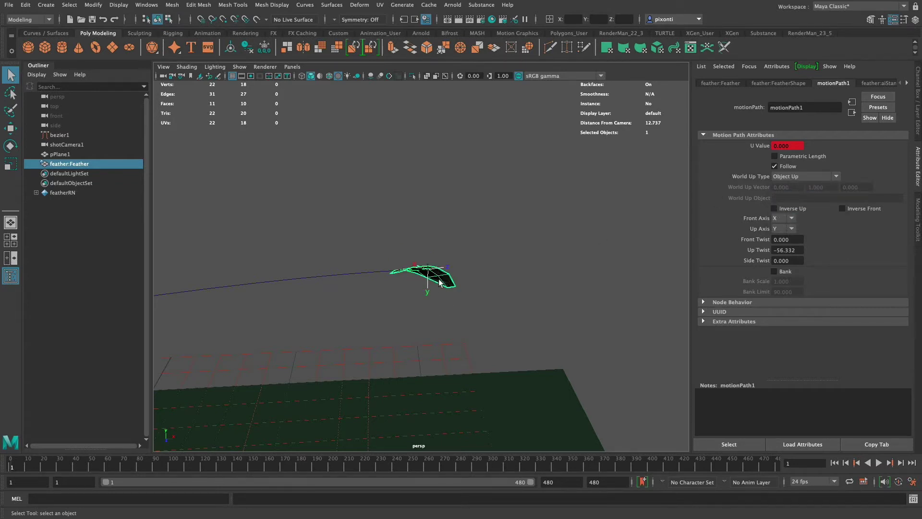
pyautogui.click(801, 178)
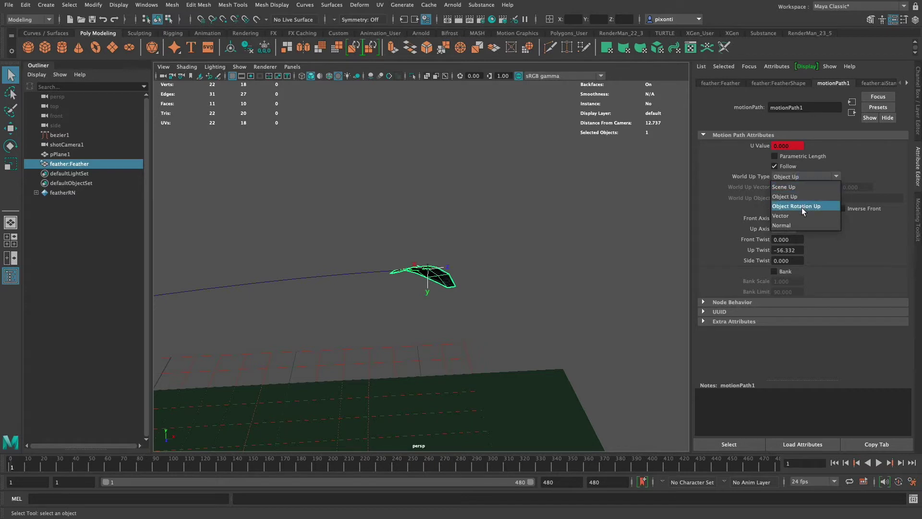
pyautogui.click(803, 187)
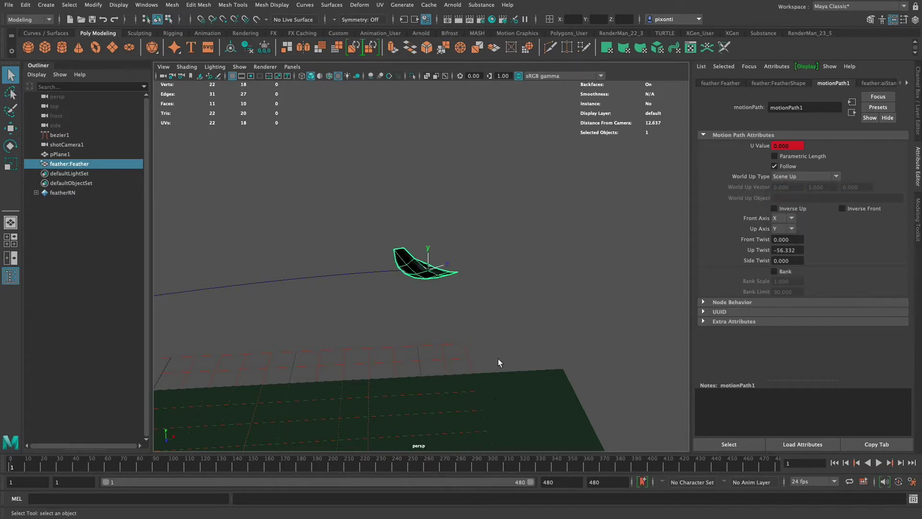
pyautogui.click(817, 178)
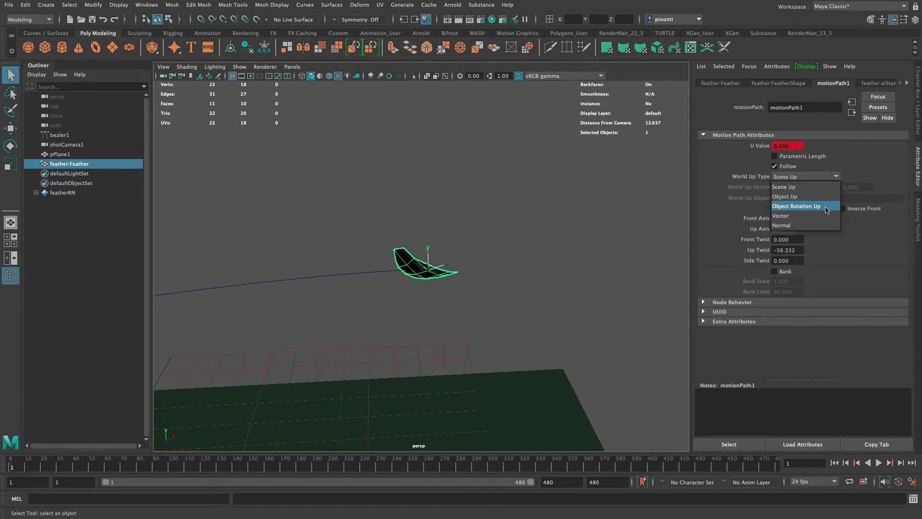
pyautogui.click(815, 218)
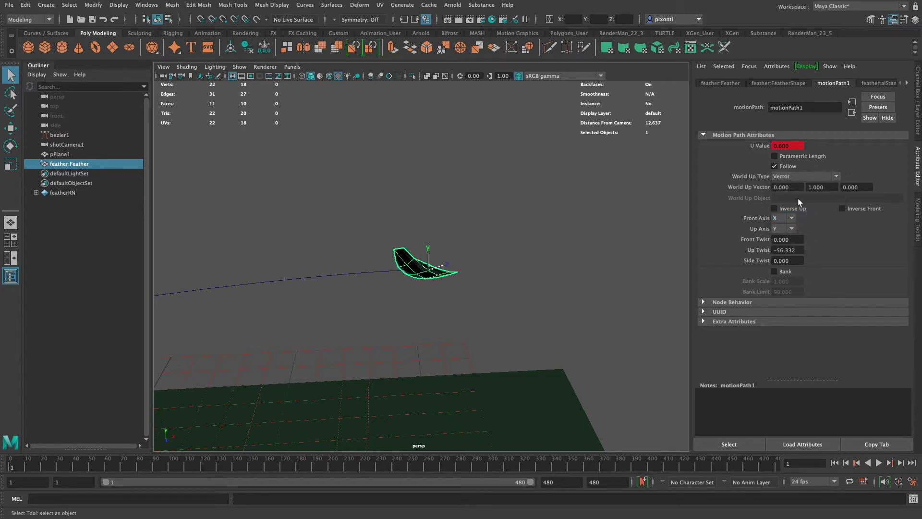
# Step: Set a key at frame 1 on motionPath1's Front Twist, Up Twist and Side Twist
pyautogui.doubleClick(832, 188)
pyautogui.click(796, 250)
pyautogui.click(795, 240)
pyautogui.click(918, 109)
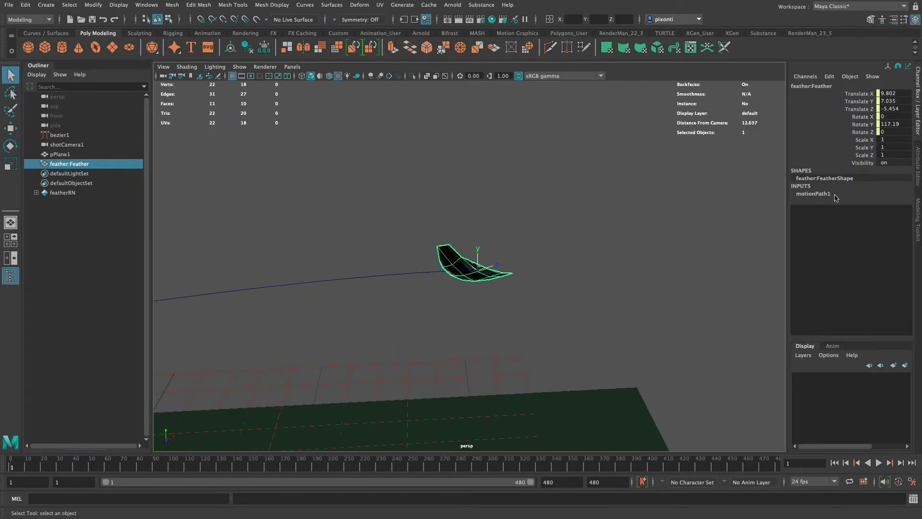
pyautogui.click(830, 194)
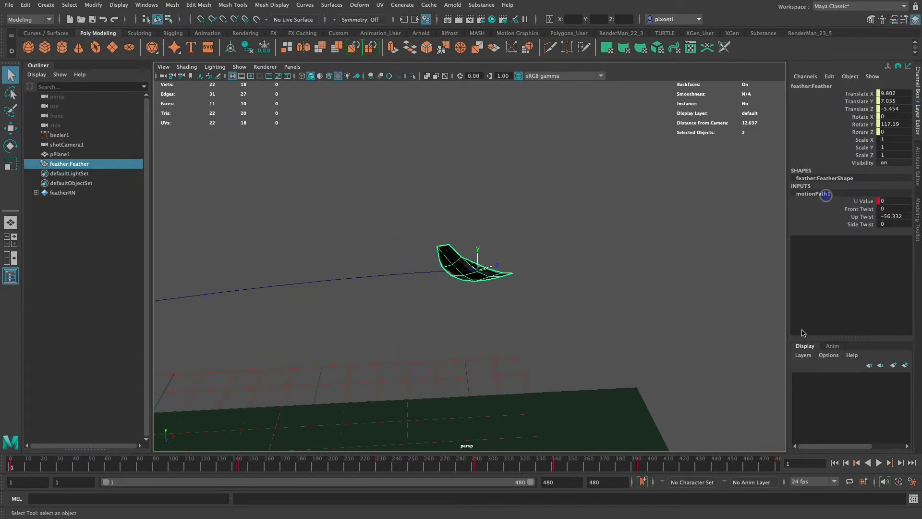
pyautogui.click(868, 210)
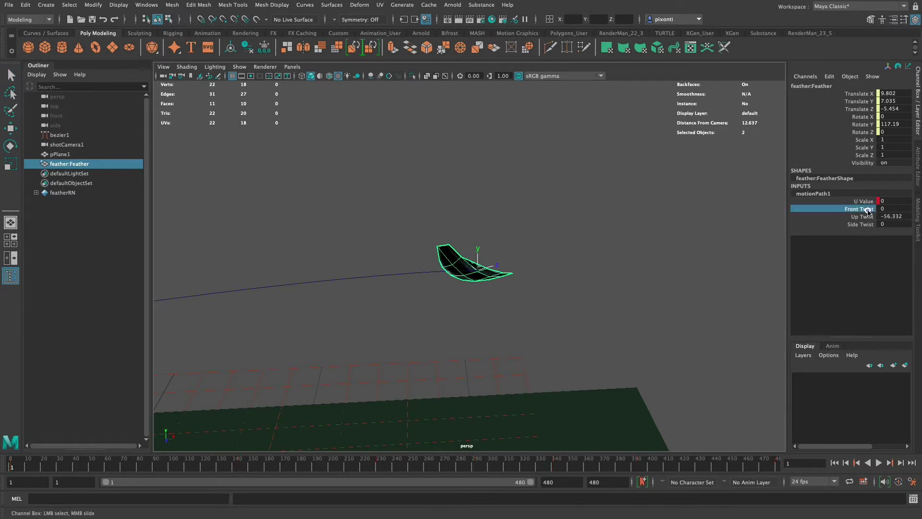
pyautogui.moveTo(869, 210); pyautogui.dragTo(868, 225)
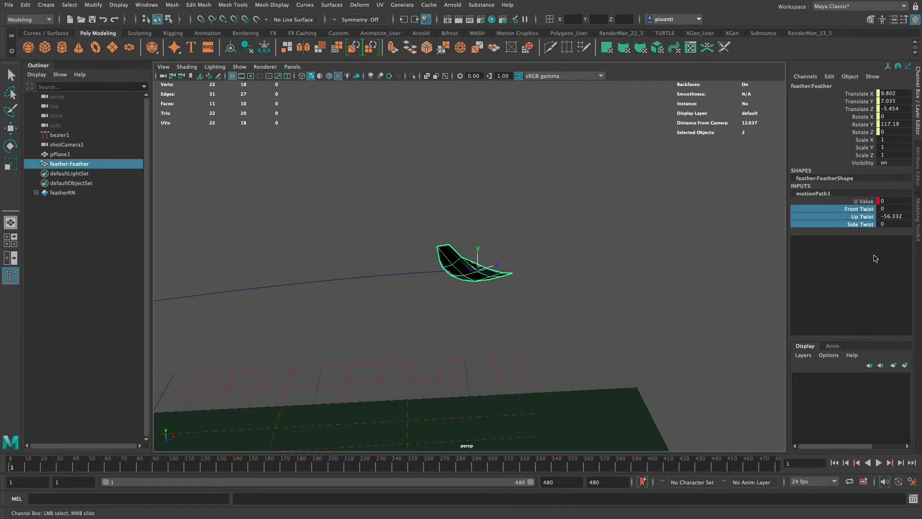
pyautogui.press('s')
# Step: Go to frame 34 and select the orientation marker at the start of the path to inspect it beside the feather
pyautogui.moveTo(13, 468); pyautogui.dragTo(64, 466)
pyautogui.press('q')
pyautogui.moveTo(483, 262)
pyautogui.mouseDown()
pyautogui.moveTo(472, 288)
pyautogui.moveTo(535, 293)
pyautogui.moveTo(506, 286)
pyautogui.mouseUp()
pyautogui.click(474, 236)
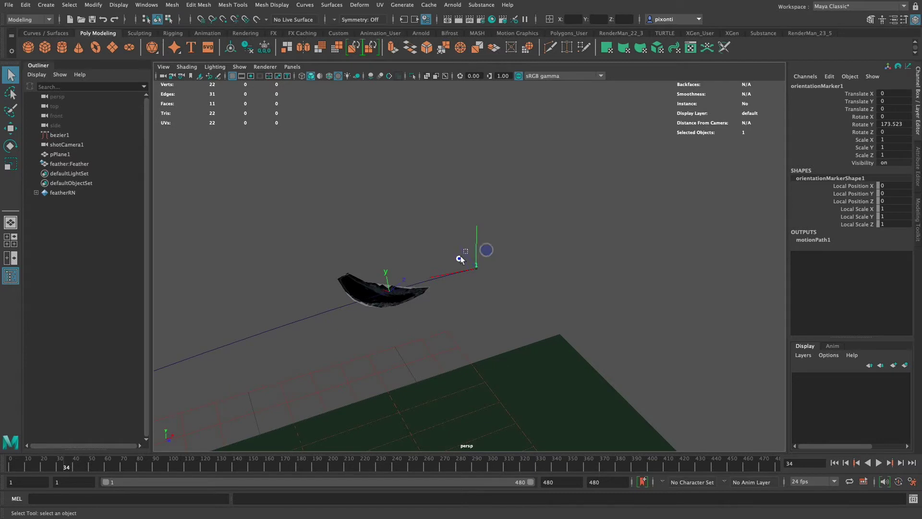
pyautogui.click(453, 283)
pyautogui.click(476, 251)
pyautogui.keyDown('alt'); pyautogui.moveTo(482, 255); pyautogui.dragTo(453, 366); pyautogui.keyUp('alt')
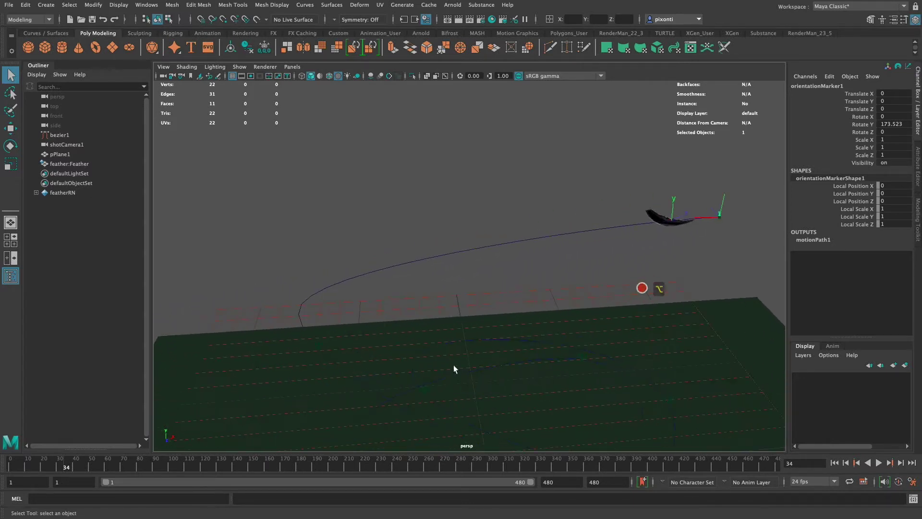
# Step: Go to frame 115, select the feather and expand motionPath1's twist attributes
pyautogui.click(64, 468)
pyautogui.moveTo(64, 468); pyautogui.dragTo(193, 485)
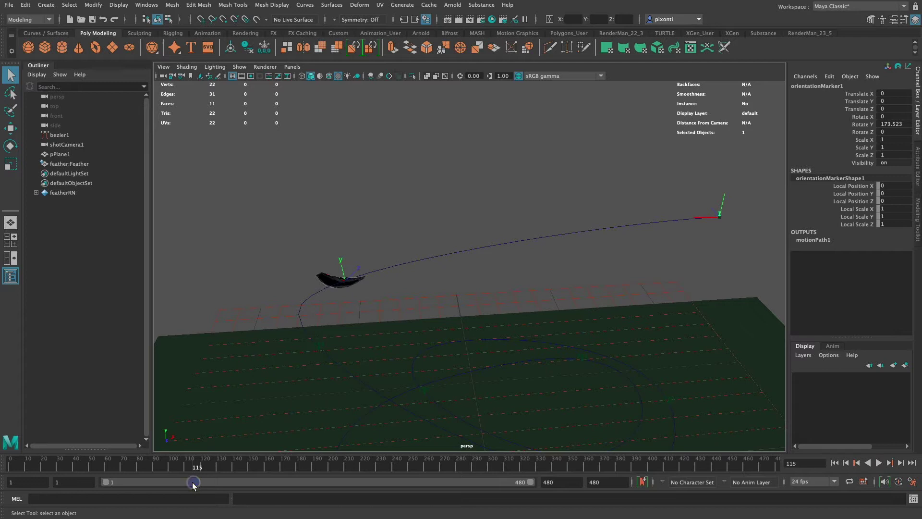
pyautogui.click(820, 241)
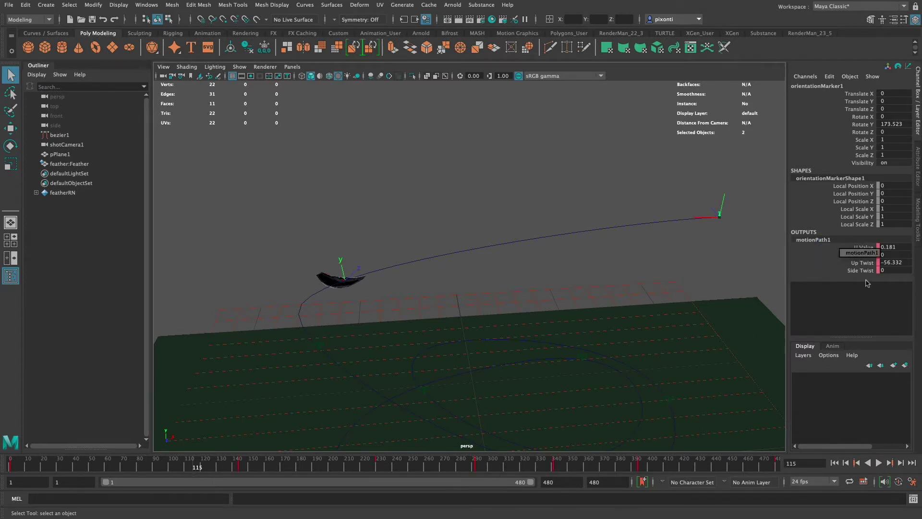
pyautogui.click(332, 282)
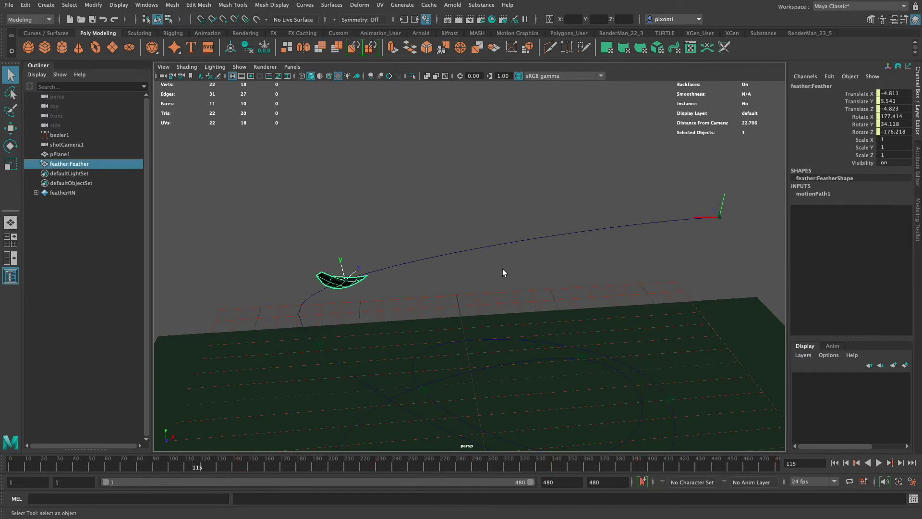
pyautogui.click(824, 194)
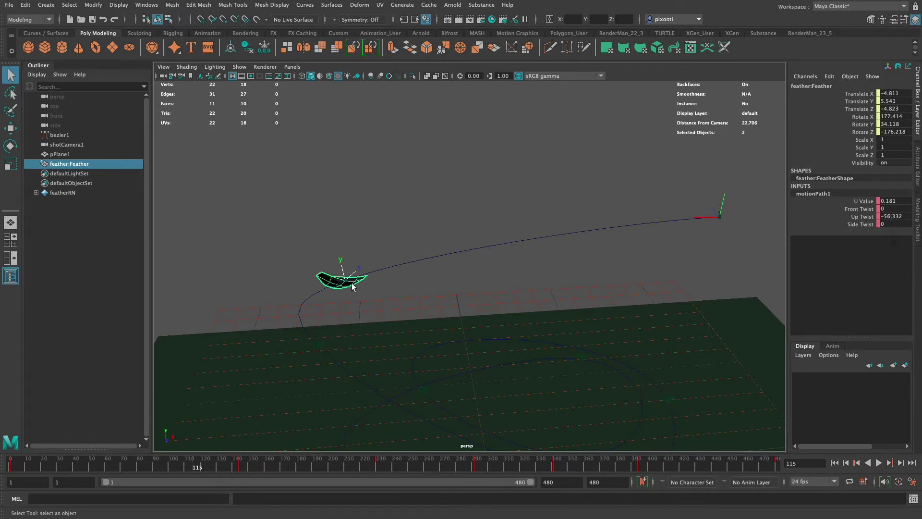
# Step: Turn the feather about its vertical axis with the Show Manipulator Tool, to an Up Twist of about -83
pyautogui.press('t')
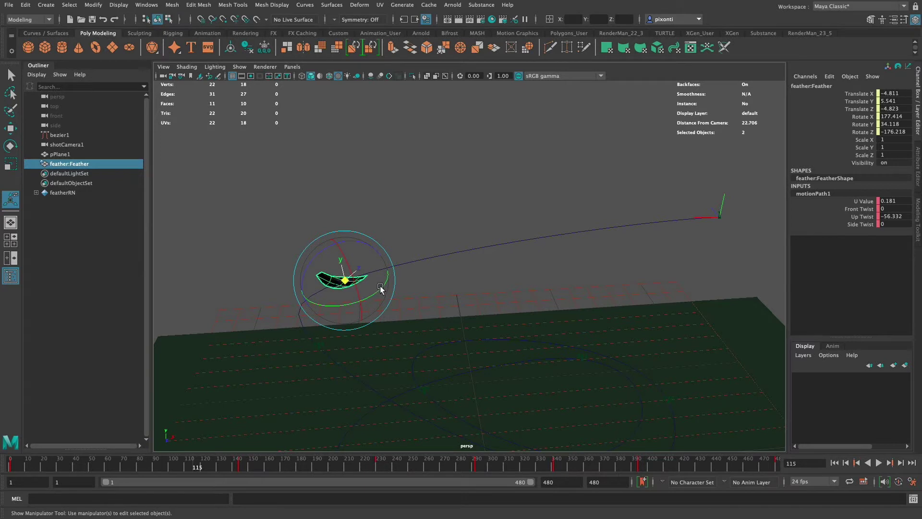
pyautogui.moveTo(382, 288); pyautogui.dragTo(353, 272)
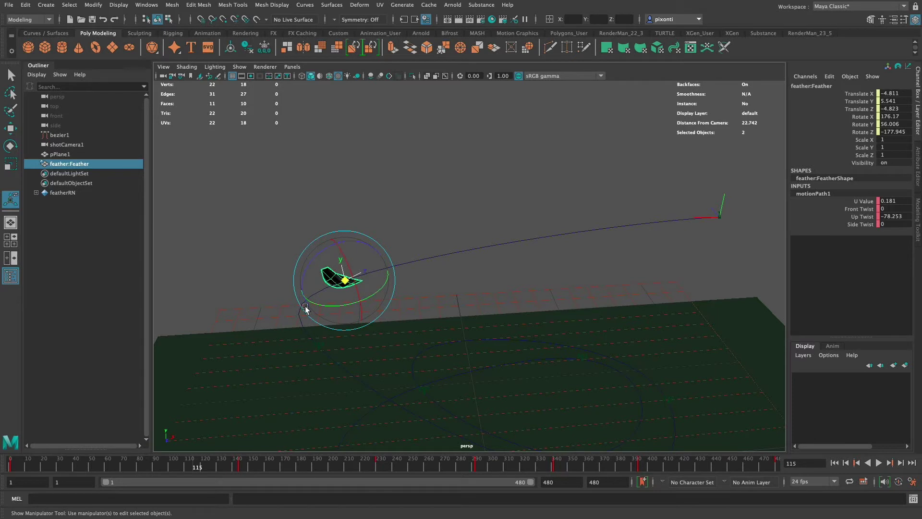
pyautogui.moveTo(379, 289); pyautogui.dragTo(366, 300)
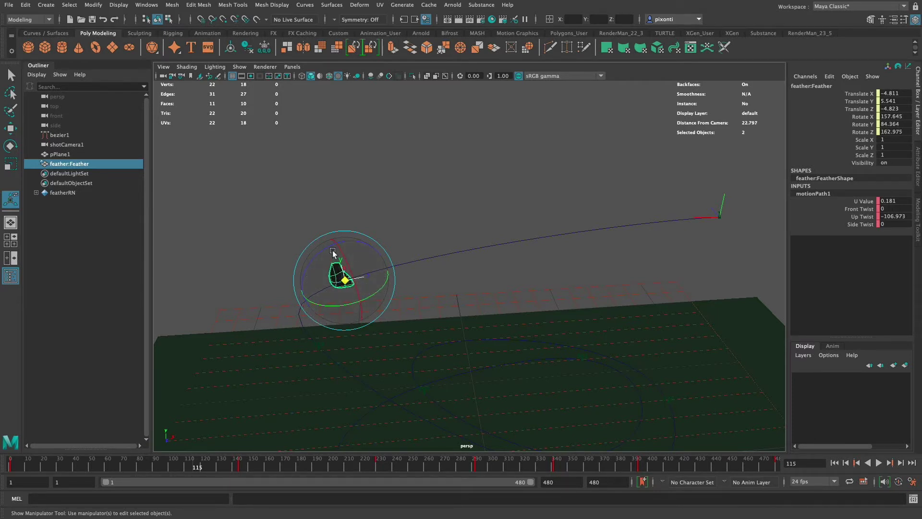
pyautogui.moveTo(373, 294); pyautogui.dragTo(343, 291)
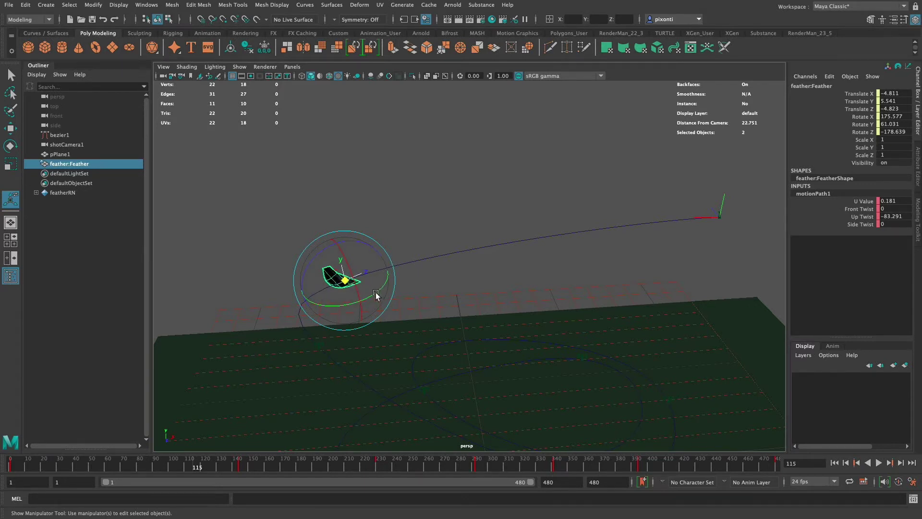
# Step: Try rotating the feather directly with the Rotate tool at frame 115
pyautogui.press('e')
pyautogui.moveTo(383, 291); pyautogui.dragTo(360, 305)
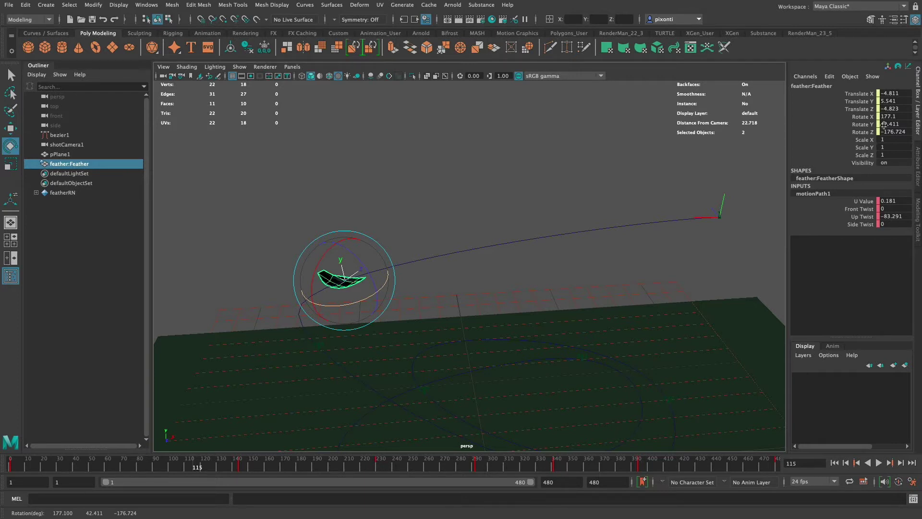
pyautogui.moveTo(360, 304); pyautogui.dragTo(377, 292)
pyautogui.moveTo(340, 234); pyautogui.dragTo(376, 333)
# Step: Twist the feather with the Show Manipulator Tool to about -106.7 Up Twist, and key all three twist attributes at frame 115
pyautogui.press('t')
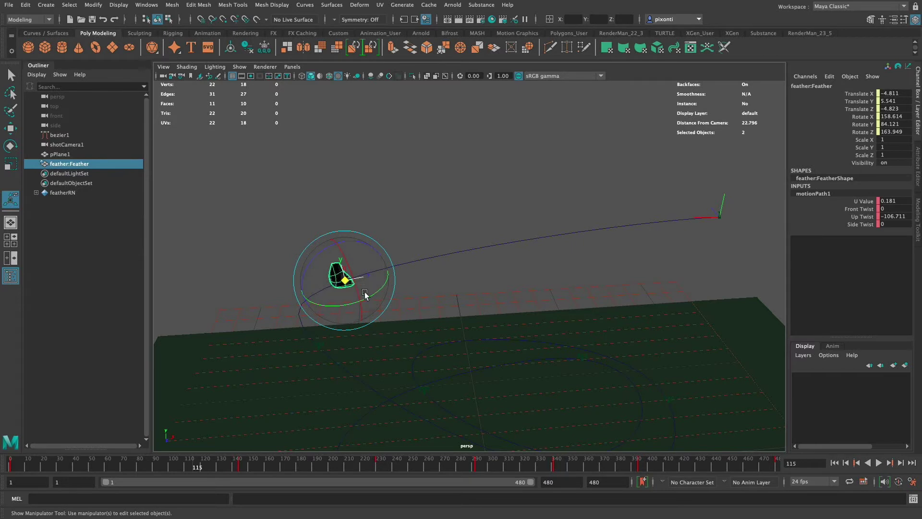
pyautogui.click(869, 209)
pyautogui.moveTo(869, 209); pyautogui.dragTo(869, 226)
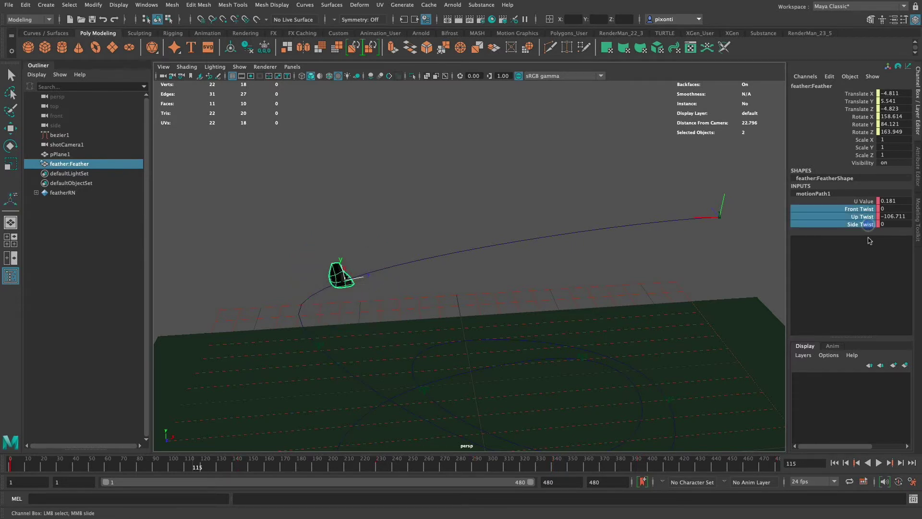
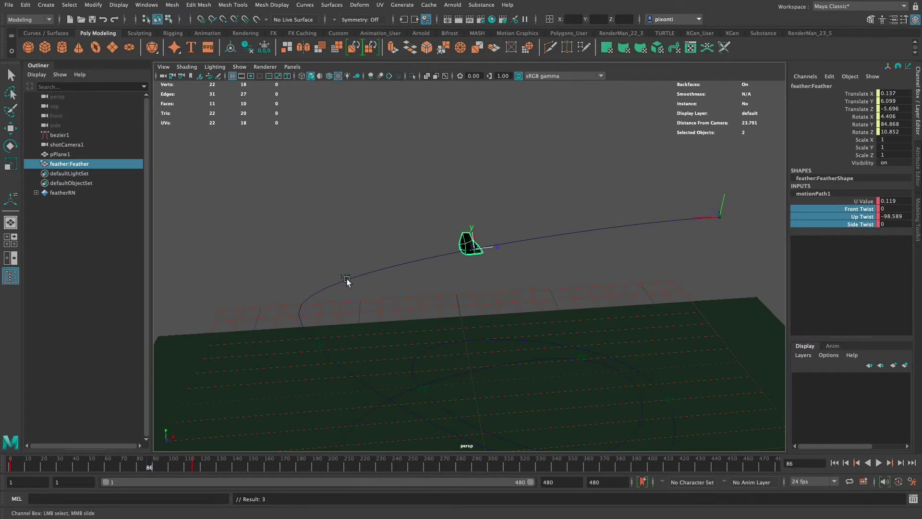
# Step: Select the bezier1 motion path and play the animation to review the twist between frames 1 and 115
pyautogui.click(346, 280)
pyautogui.press('t')
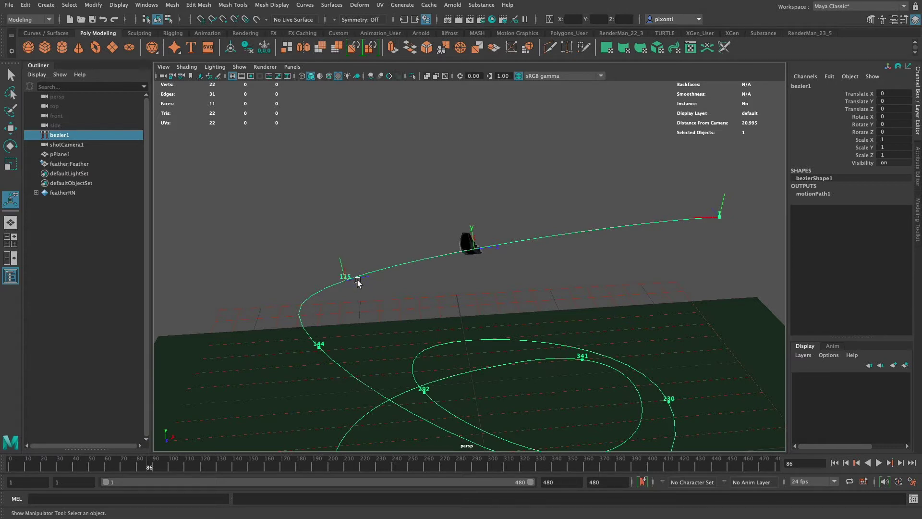
pyautogui.hotkey('alt', 'v')
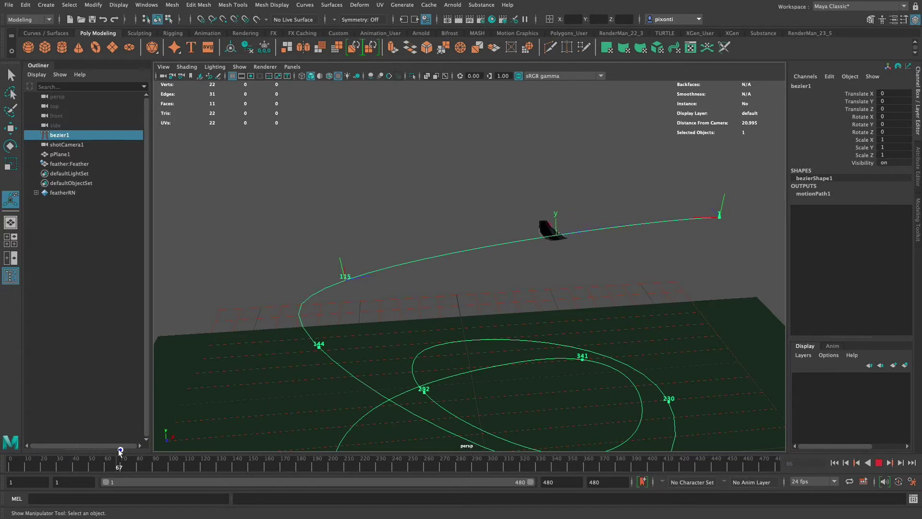
# Step: Go to frame 130, expand the feather's motionPath1 attributes and tilt the feather with the twist manipulator, to a Front Twist of about 15.4
pyautogui.moveTo(187, 453); pyautogui.dragTo(217, 467)
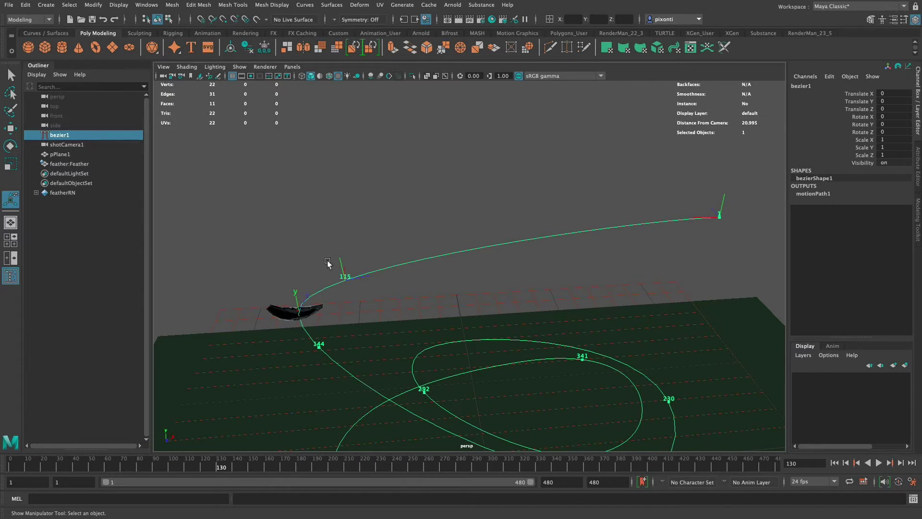
pyautogui.click(309, 313)
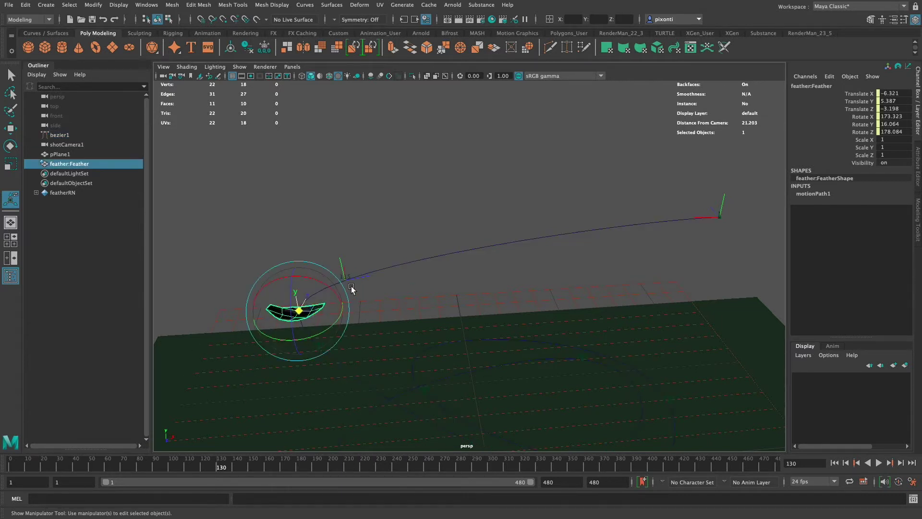
pyautogui.click(822, 194)
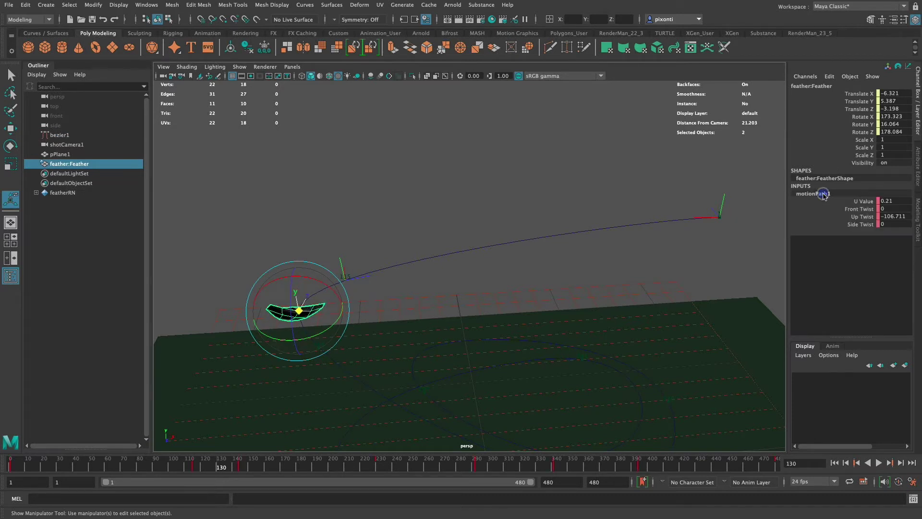
pyautogui.moveTo(316, 280)
pyautogui.mouseDown()
pyautogui.moveTo(305, 281)
pyautogui.moveTo(336, 284)
pyautogui.moveTo(301, 273)
pyautogui.mouseUp()
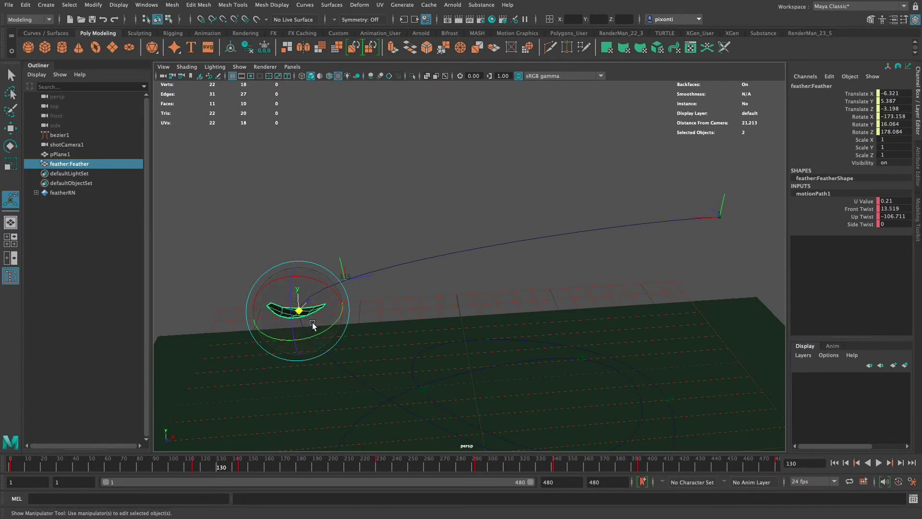
pyautogui.moveTo(291, 311); pyautogui.dragTo(280, 292)
pyautogui.keyDown('alt'); pyautogui.moveTo(360, 324); pyautogui.dragTo(435, 324); pyautogui.keyUp('alt')
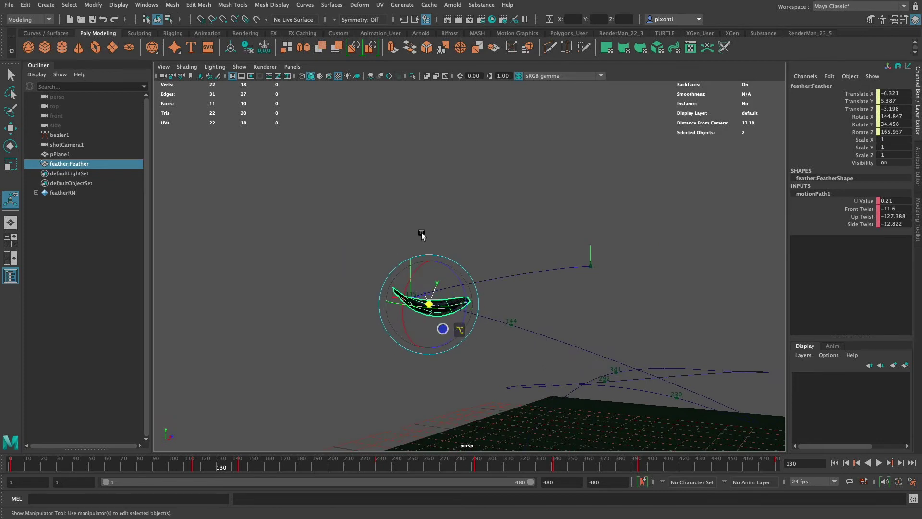
pyautogui.moveTo(418, 245); pyautogui.dragTo(446, 351)
pyautogui.moveTo(473, 309); pyautogui.dragTo(446, 321)
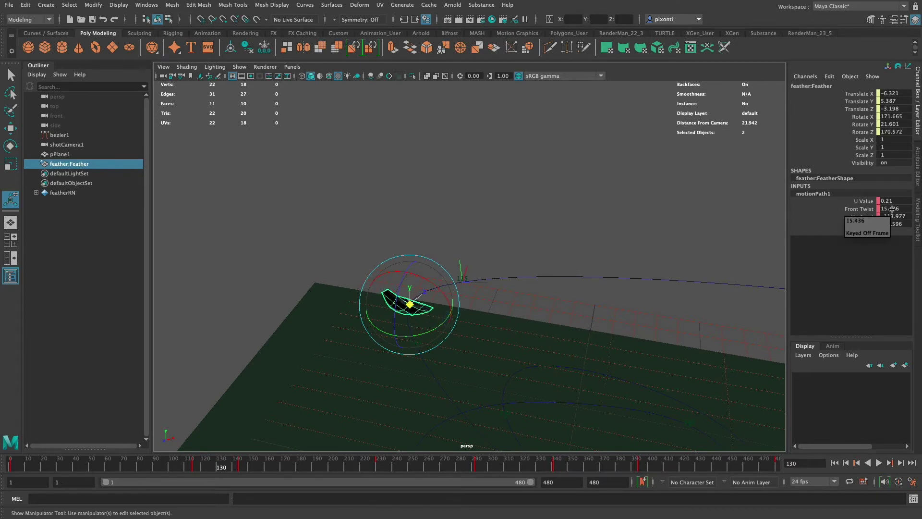
# Step: Adjust motionPath1's twist values directly, setting Front Twist to 13, Up Twist to -93 and Side Twist to -12
pyautogui.moveTo(892, 208)
pyautogui.mouseDown(button='middle')
pyautogui.moveTo(423, 237)
pyautogui.moveTo(522, 210)
pyautogui.moveTo(910, 204)
pyautogui.moveTo(660, 203)
pyautogui.moveTo(860, 205)
pyautogui.moveTo(696, 222)
pyautogui.moveTo(910, 215)
pyautogui.moveTo(909, 224)
pyautogui.moveTo(854, 223)
pyautogui.moveTo(896, 222)
pyautogui.mouseUp(button='middle')
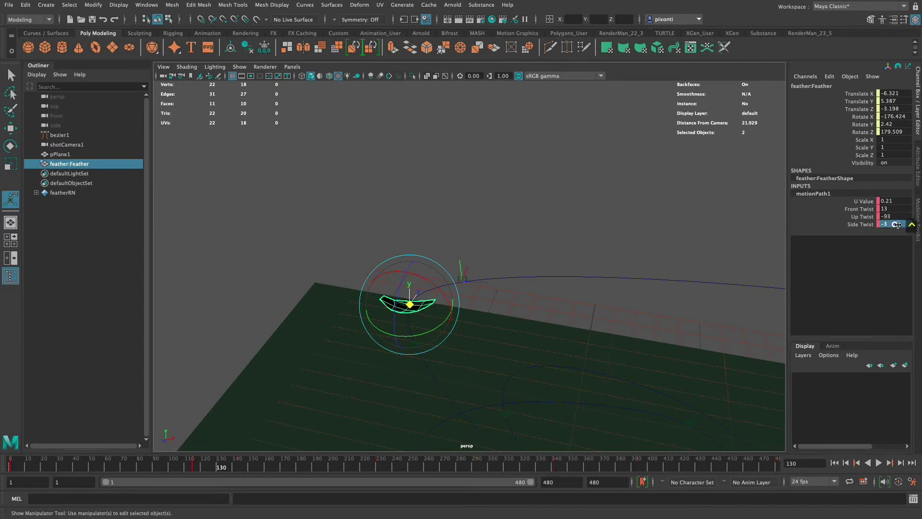
pyautogui.moveTo(897, 225); pyautogui.dragTo(779, 219, button='middle')
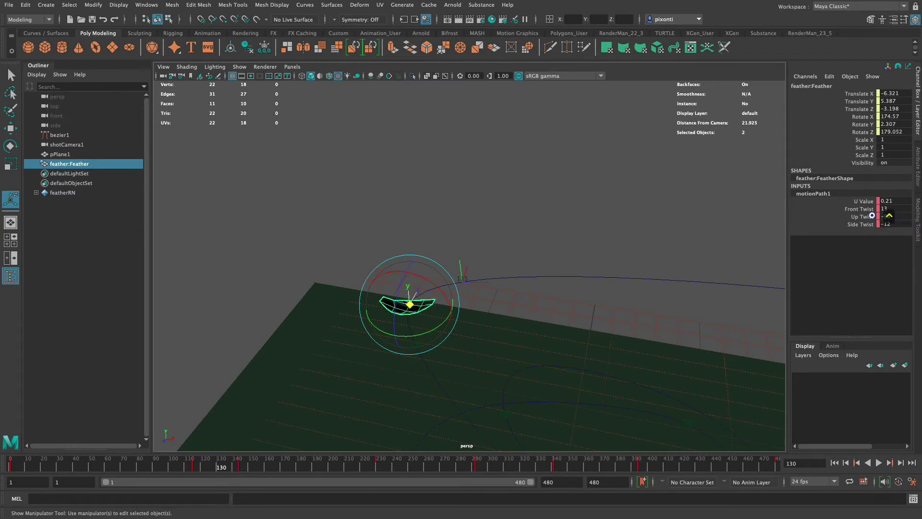
pyautogui.moveTo(889, 215); pyautogui.dragTo(398, 306, button='middle')
# Step: Reorient the feather with the twist manipulator to about 13.7 Front Twist, -147.4 Up Twist and -20.4 Side Twist
pyautogui.moveTo(434, 330)
pyautogui.mouseDown(button='middle')
pyautogui.moveTo(435, 300)
pyautogui.moveTo(413, 282)
pyautogui.moveTo(418, 268)
pyautogui.moveTo(426, 321)
pyautogui.moveTo(415, 336)
pyautogui.moveTo(437, 297)
pyautogui.moveTo(443, 338)
pyautogui.mouseUp(button='middle')
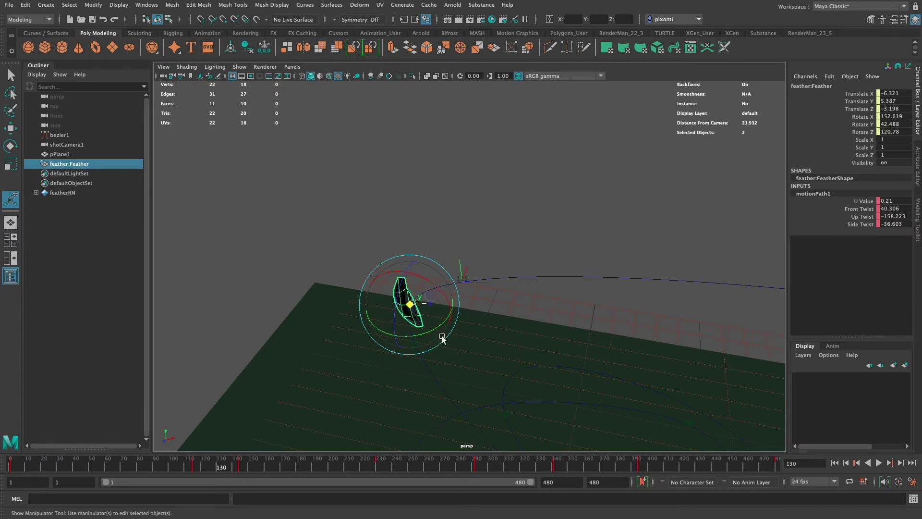
pyautogui.moveTo(429, 285); pyautogui.dragTo(457, 329, button='middle')
pyautogui.moveTo(457, 329)
pyautogui.keyDown('alt'); pyautogui.mouseDown()
pyautogui.moveTo(480, 319)
pyautogui.moveTo(480, 338)
pyautogui.moveTo(464, 317)
pyautogui.mouseUp(); pyautogui.keyUp('alt')
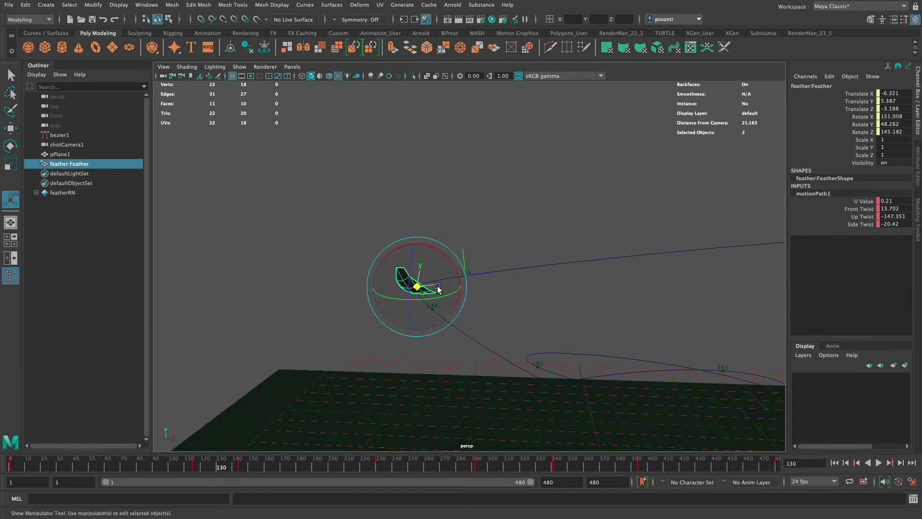
# Step: Try rotating the feather at frame 130 with the Rotate tool, and undo the last rotation
pyautogui.press('e')
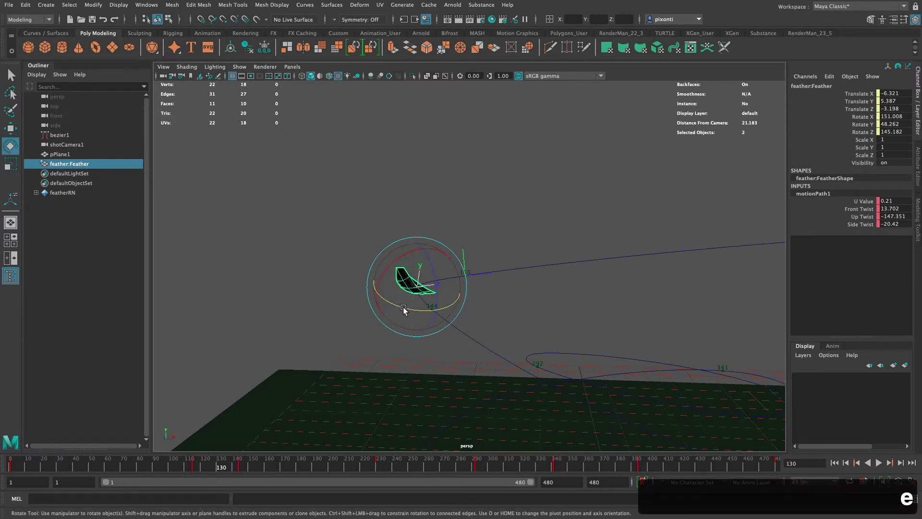
pyautogui.moveTo(428, 321); pyautogui.dragTo(389, 274)
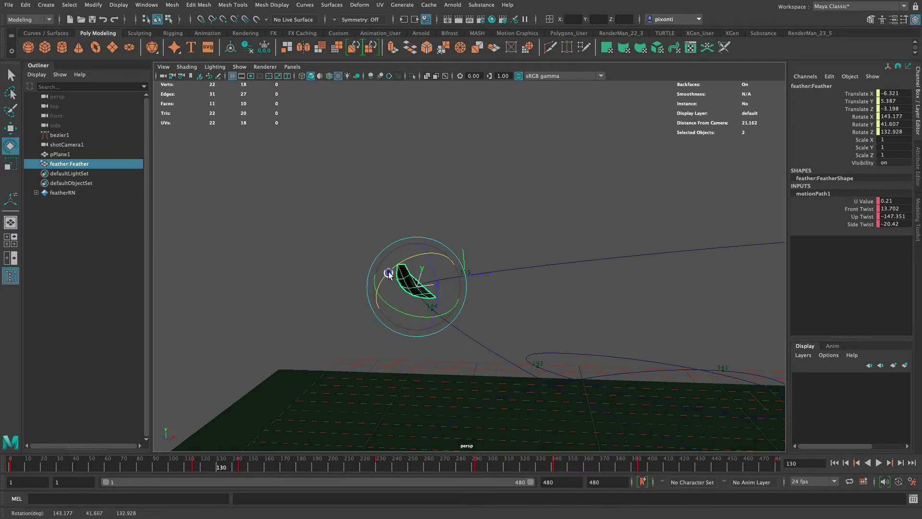
pyautogui.press('super+z')
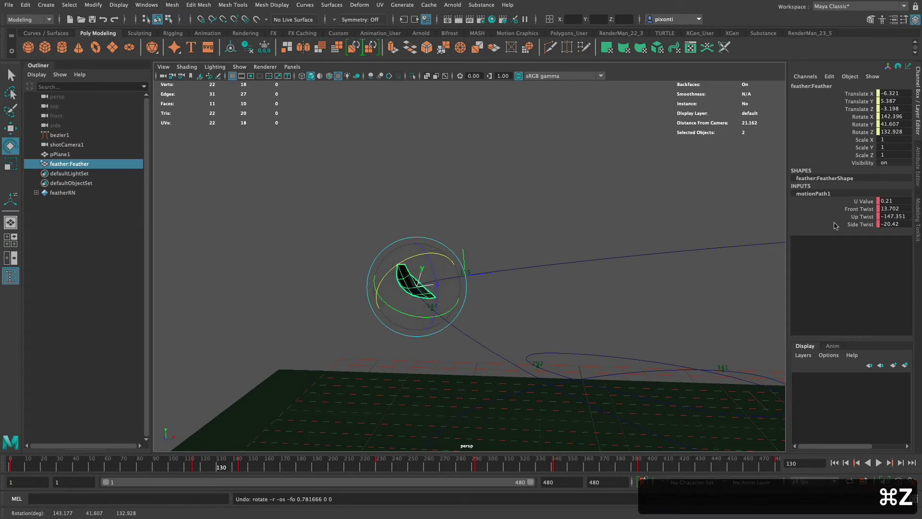
# Step: Reselect the feather and turn it with the Show Manipulator Tool to about 16.3 Front, -129.6 Up and -17.7 Side Twist
pyautogui.moveTo(869, 210); pyautogui.dragTo(863, 225)
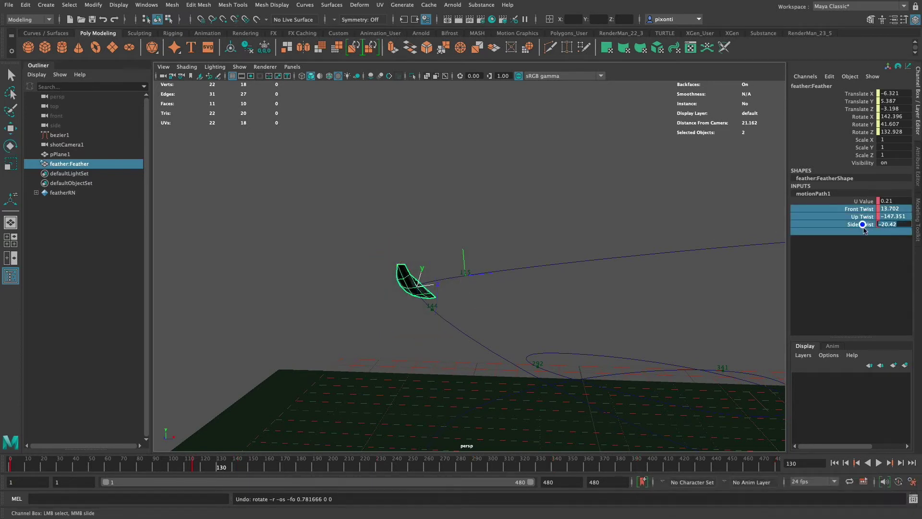
pyautogui.click(430, 305)
pyautogui.click(411, 281)
pyautogui.press('t')
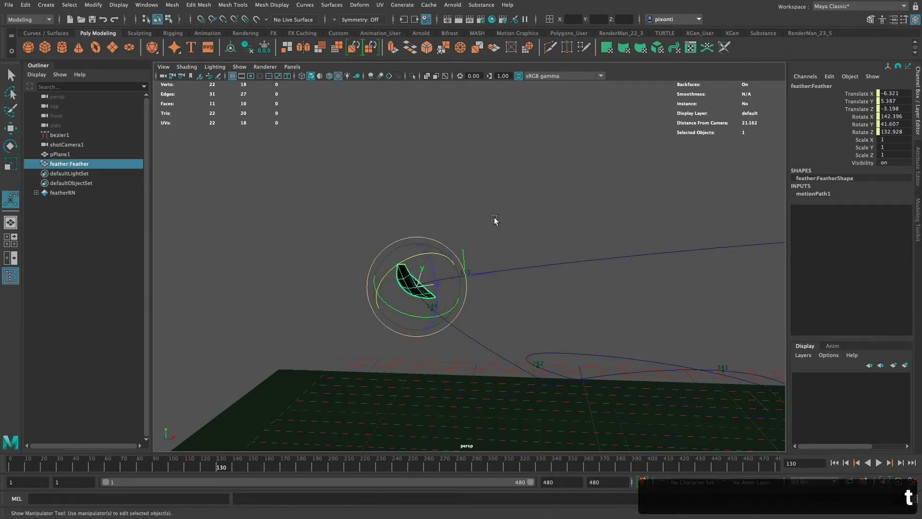
pyautogui.moveTo(445, 258); pyautogui.dragTo(443, 263)
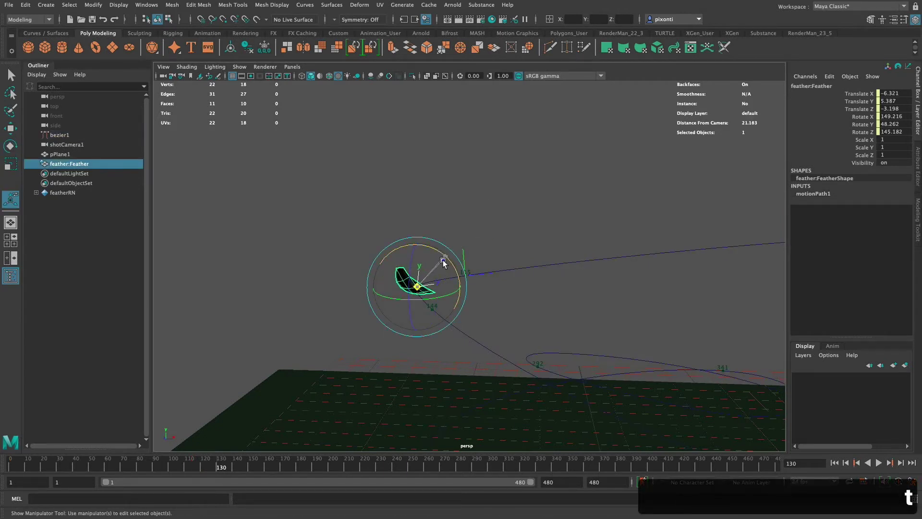
pyautogui.moveTo(469, 302)
pyautogui.mouseDown()
pyautogui.moveTo(446, 309)
pyautogui.moveTo(454, 305)
pyautogui.moveTo(445, 296)
pyautogui.moveTo(456, 297)
pyautogui.moveTo(425, 276)
pyautogui.moveTo(437, 259)
pyautogui.moveTo(467, 291)
pyautogui.moveTo(426, 319)
pyautogui.moveTo(454, 298)
pyautogui.mouseUp()
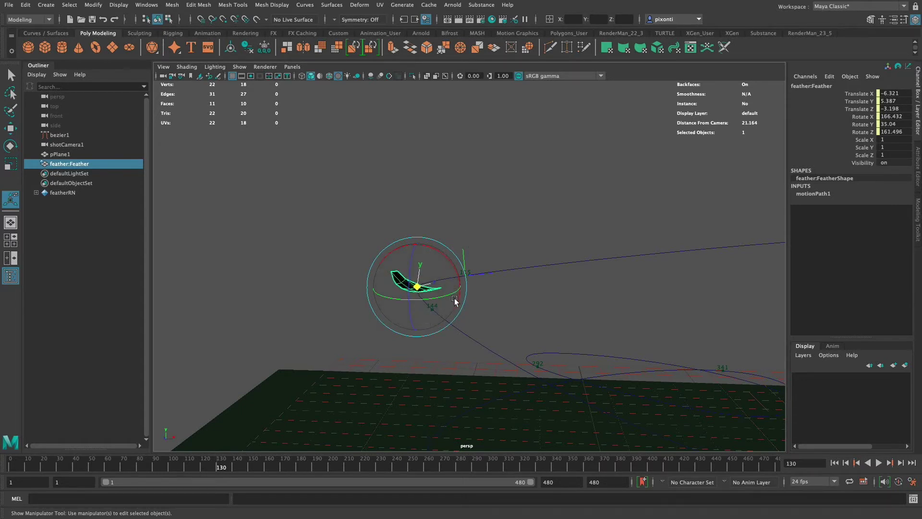
# Step: Try to key motionPath1's Front Twist, Up Twist and Side Twist at frame 130, and scrub on to frame 159
pyautogui.click(820, 193)
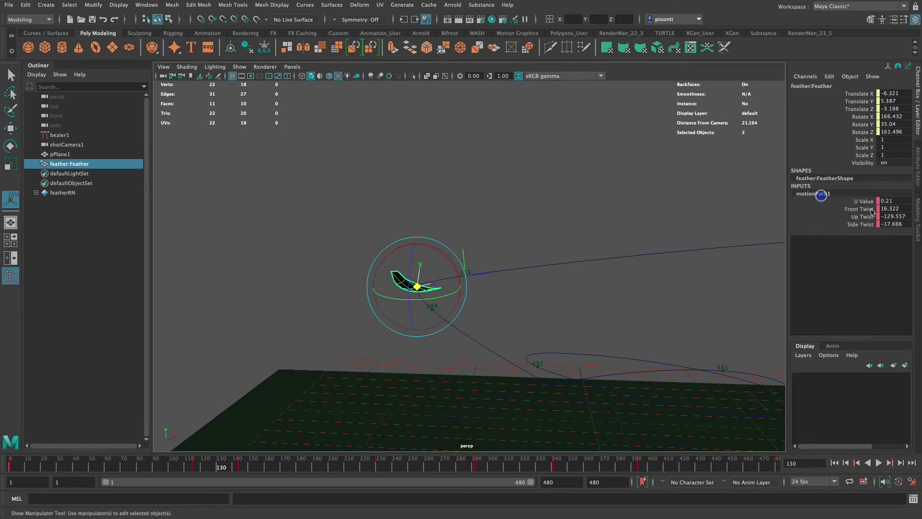
pyautogui.moveTo(860, 208); pyautogui.dragTo(860, 227)
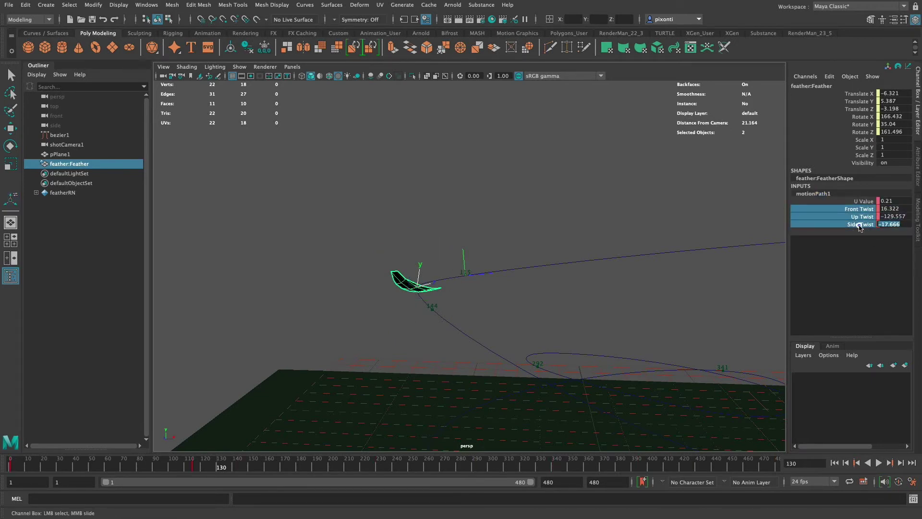
pyautogui.write('s')
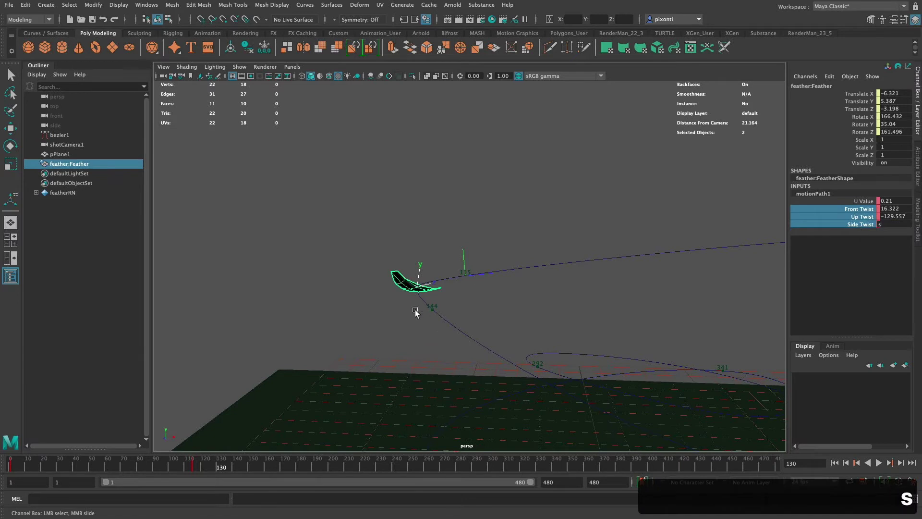
pyautogui.moveTo(197, 469); pyautogui.dragTo(262, 474)
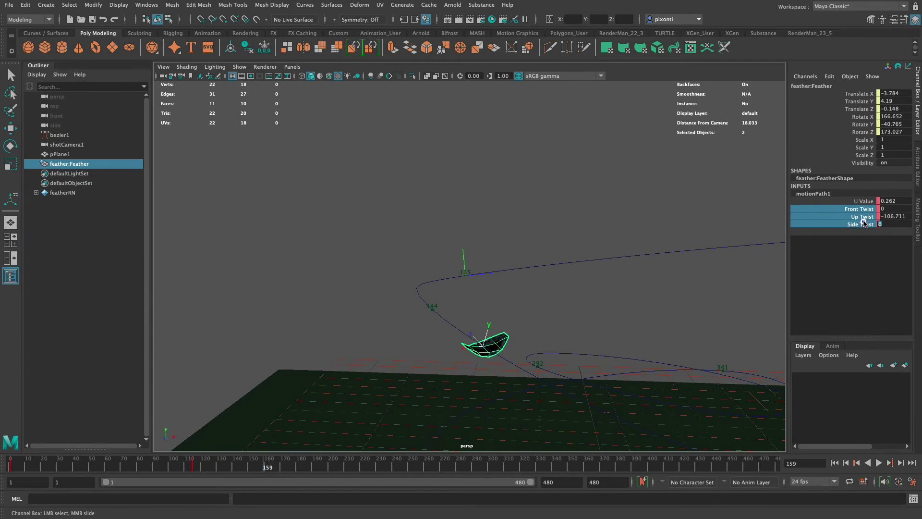
# Step: Return to frame 133 and select the feather with the Show Manipulator Tool active
pyautogui.click(865, 251)
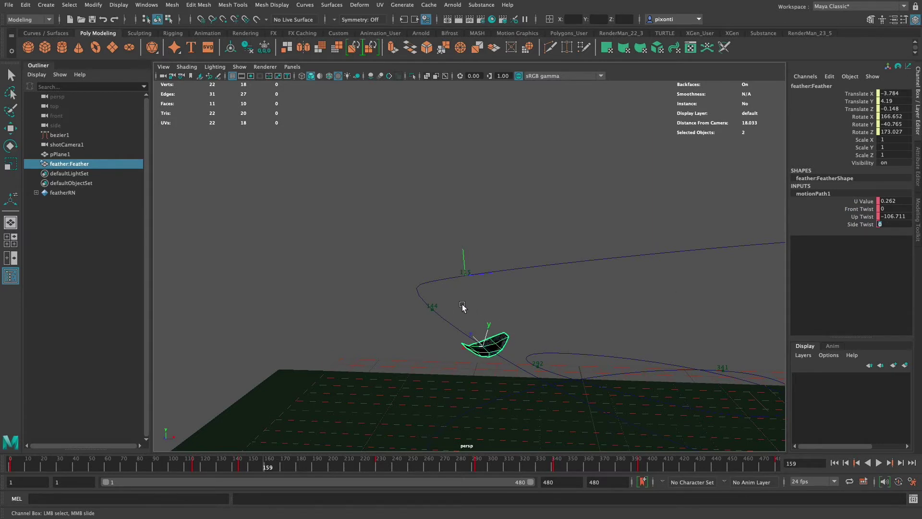
pyautogui.moveTo(258, 464)
pyautogui.mouseDown()
pyautogui.moveTo(190, 467)
pyautogui.moveTo(223, 472)
pyautogui.mouseUp()
pyautogui.click(432, 308)
pyautogui.press('t')
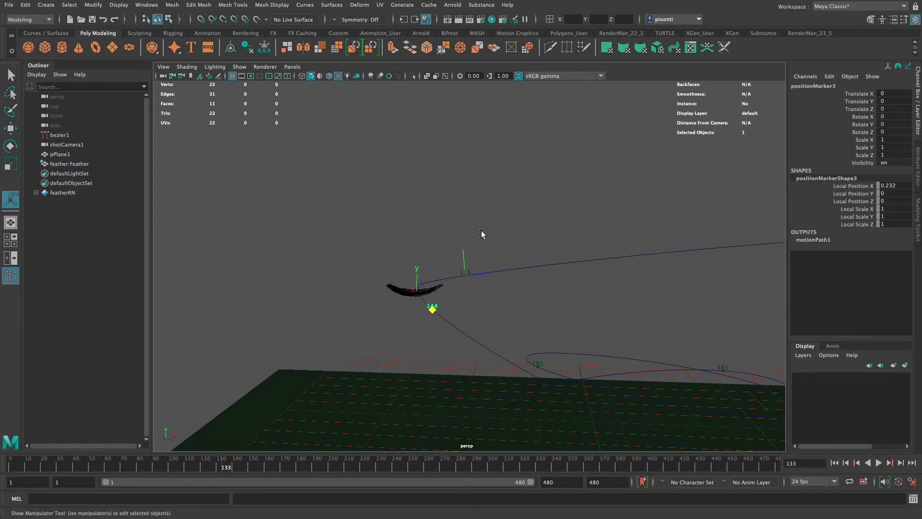
pyautogui.click(411, 294)
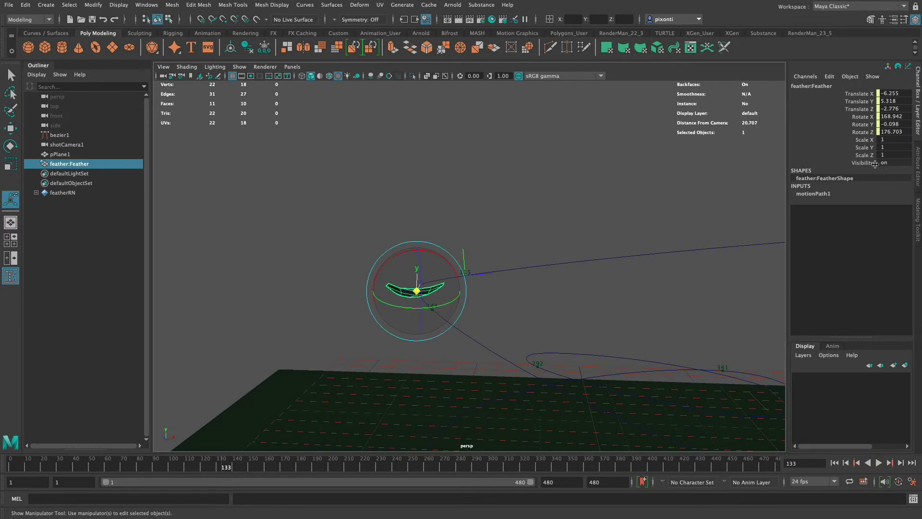
# Step: Turn the feather to about 48.9 Front, -125.7 Up and -26.6 Side Twist, and key motionPath1's three twist channels at frame 133
pyautogui.click(824, 193)
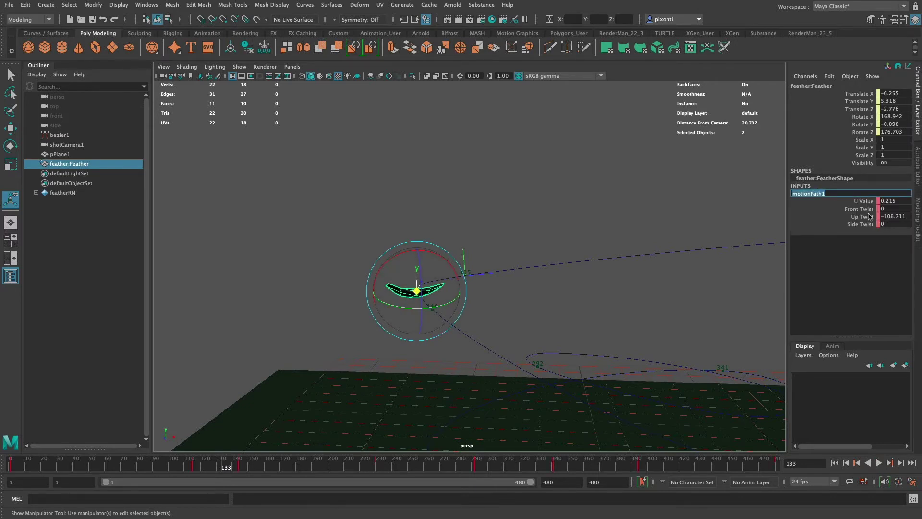
pyautogui.moveTo(866, 209); pyautogui.dragTo(864, 225)
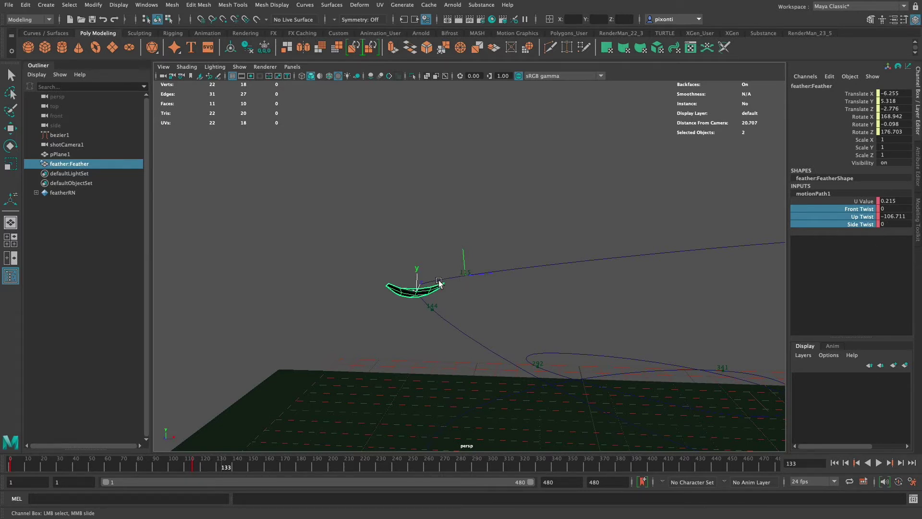
pyautogui.press('t')
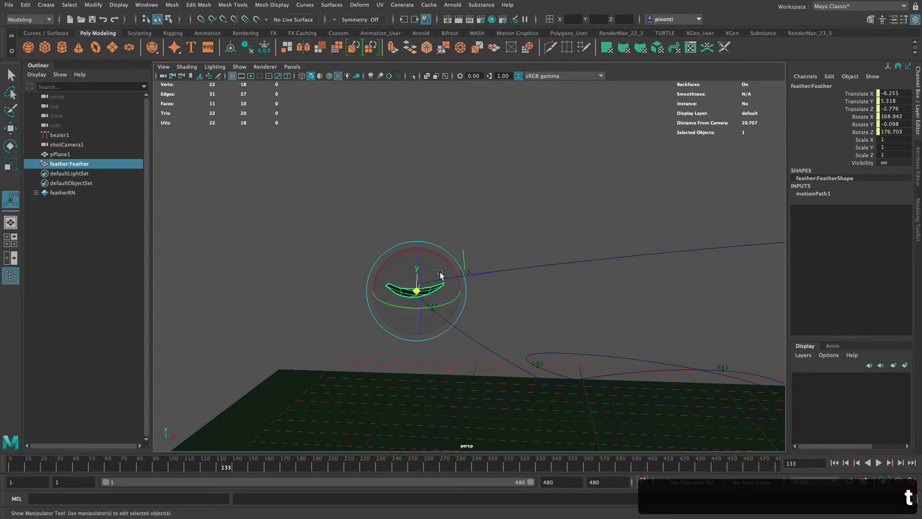
pyautogui.moveTo(447, 275); pyautogui.dragTo(373, 312)
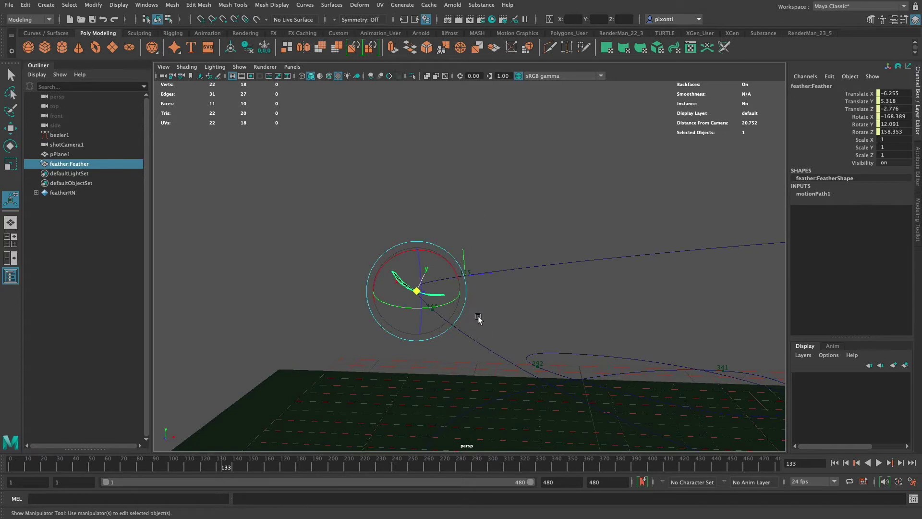
pyautogui.click(815, 194)
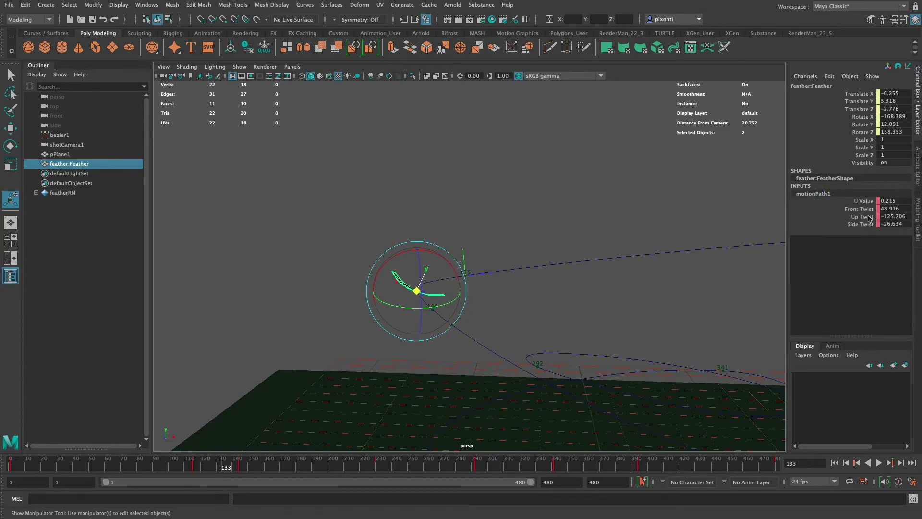
pyautogui.moveTo(859, 208); pyautogui.dragTo(864, 225)
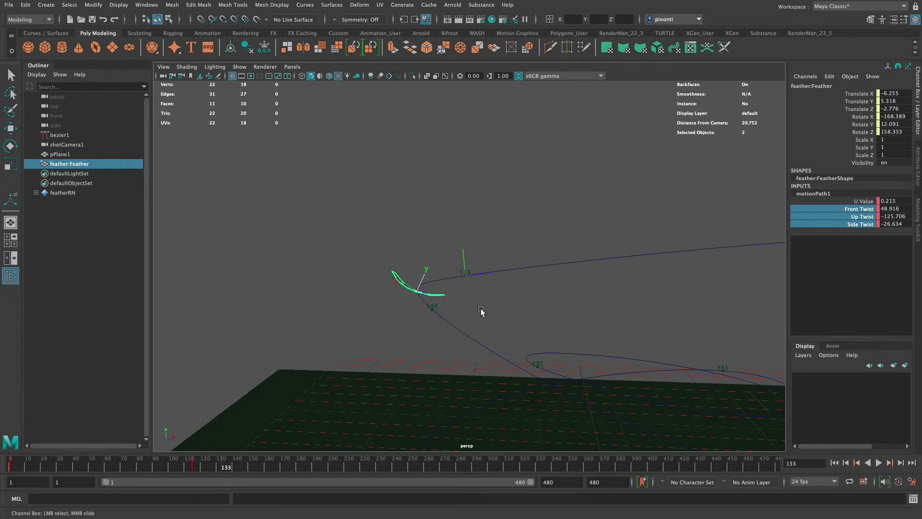
pyautogui.press('s')
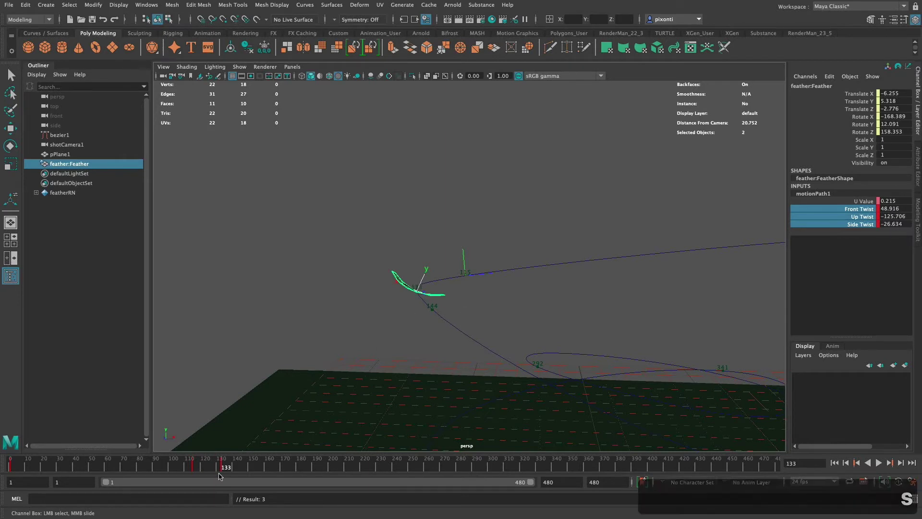
# Step: At frame 157, turn the feather to about 60.7 Front, -105.9 Up and -41 Side Twist, and key the three twists
pyautogui.moveTo(222, 468); pyautogui.dragTo(260, 474)
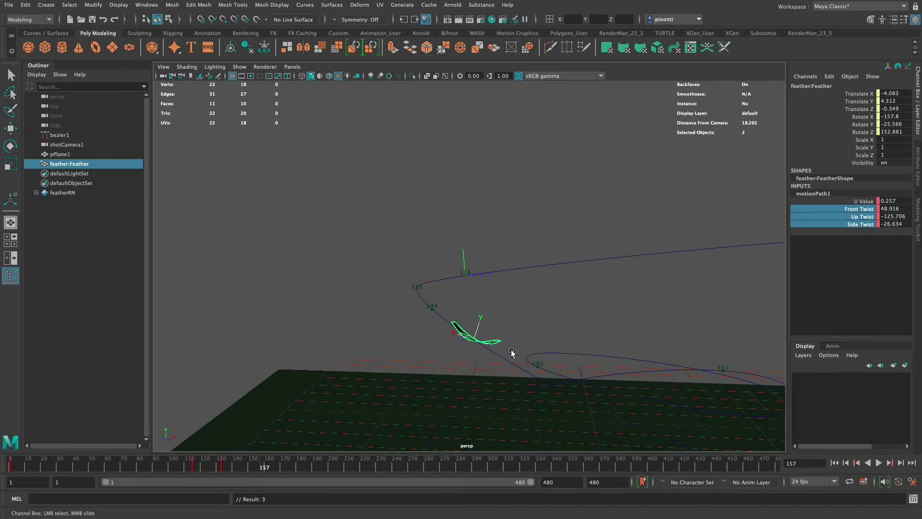
pyautogui.press('t')
pyautogui.moveTo(460, 321); pyautogui.dragTo(494, 310)
pyautogui.moveTo(482, 363); pyautogui.dragTo(505, 335)
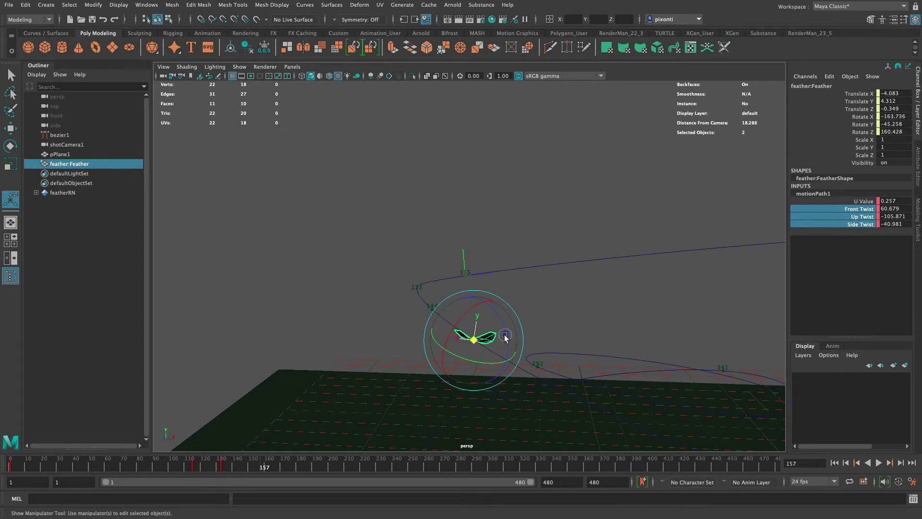
pyautogui.press('s')
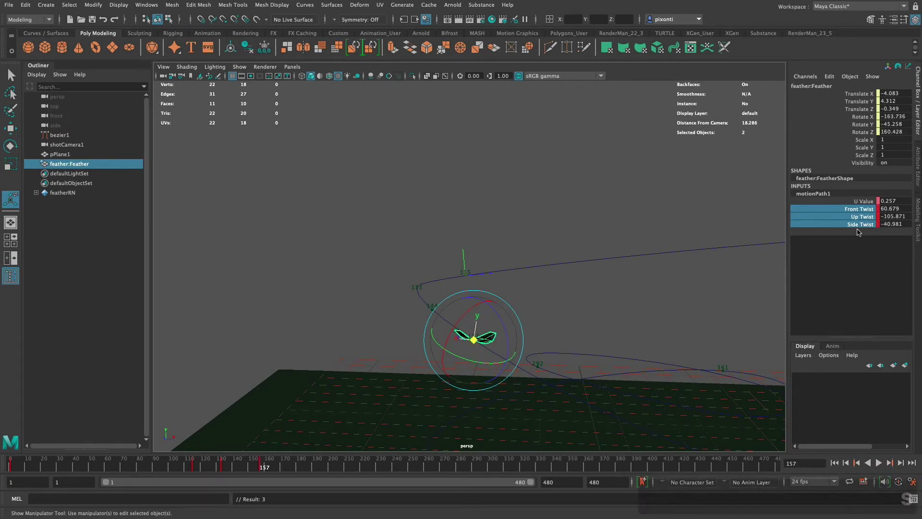
# Step: Advance the timeline to frame 211, where the feather flies low over the ground plane
pyautogui.moveTo(269, 468); pyautogui.dragTo(301, 469)
pyautogui.keyDown('alt'); pyautogui.moveTo(509, 337); pyautogui.dragTo(392, 235, button='middle'); pyautogui.keyUp('alt')
pyautogui.moveTo(301, 468); pyautogui.dragTo(350, 468)
# Step: Try turning the feather with the twist manipulator to about 5.3 Front, -89.5 Up and 0.1 Side Twist
pyautogui.moveTo(590, 340); pyautogui.dragTo(558, 312)
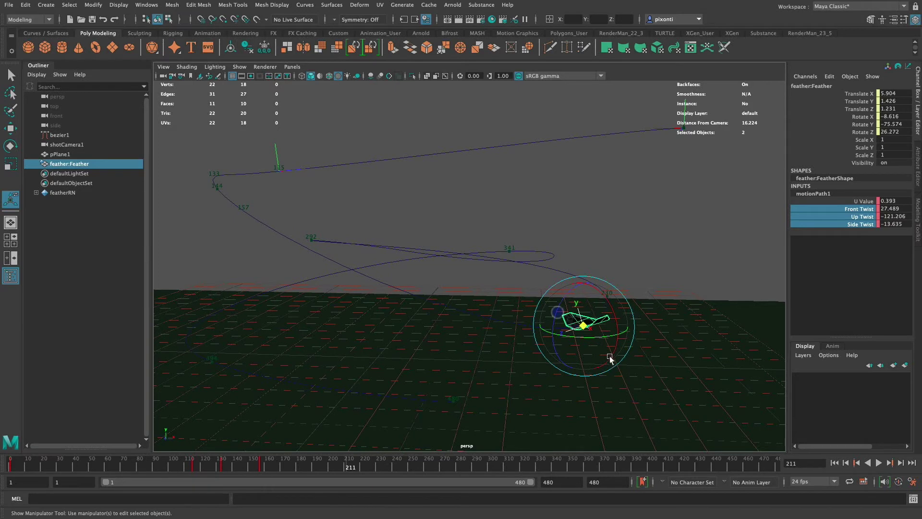
pyautogui.moveTo(631, 318); pyautogui.dragTo(605, 320)
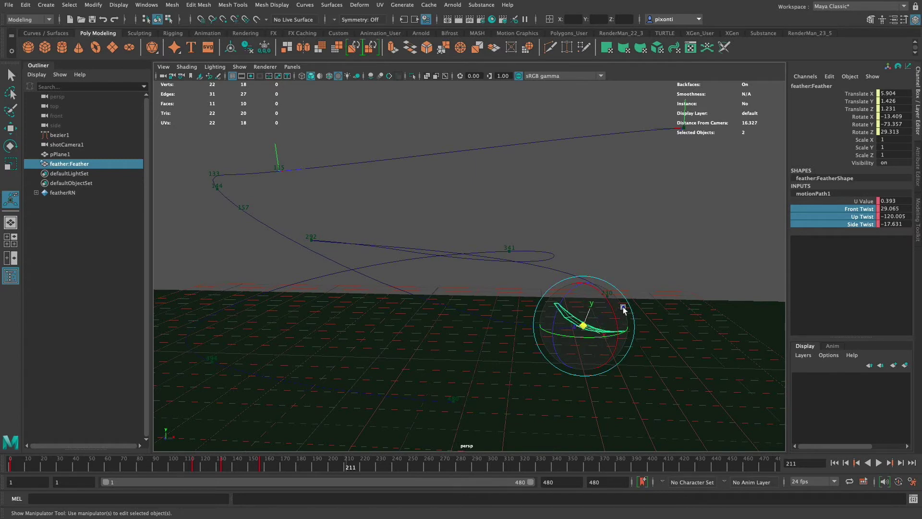
pyautogui.moveTo(613, 304); pyautogui.dragTo(563, 311)
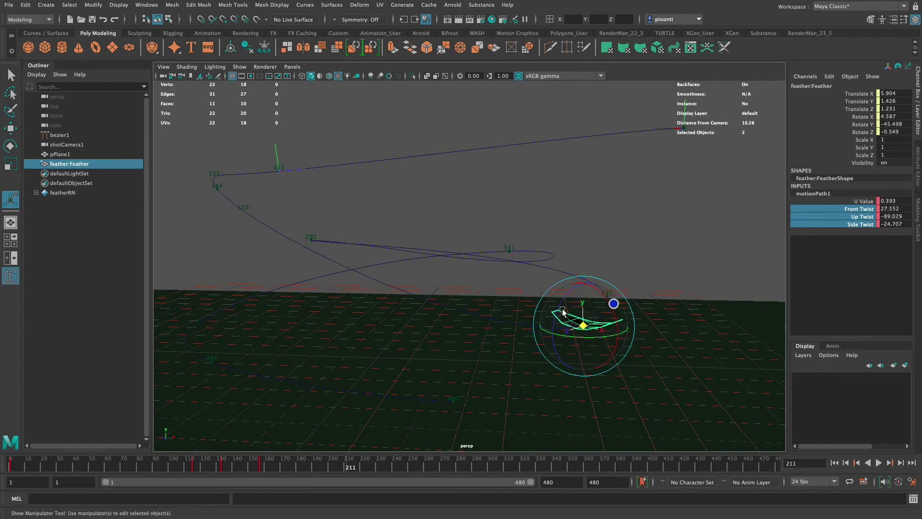
pyautogui.moveTo(611, 356)
pyautogui.mouseDown()
pyautogui.moveTo(596, 340)
pyautogui.moveTo(631, 339)
pyautogui.moveTo(632, 330)
pyautogui.mouseUp()
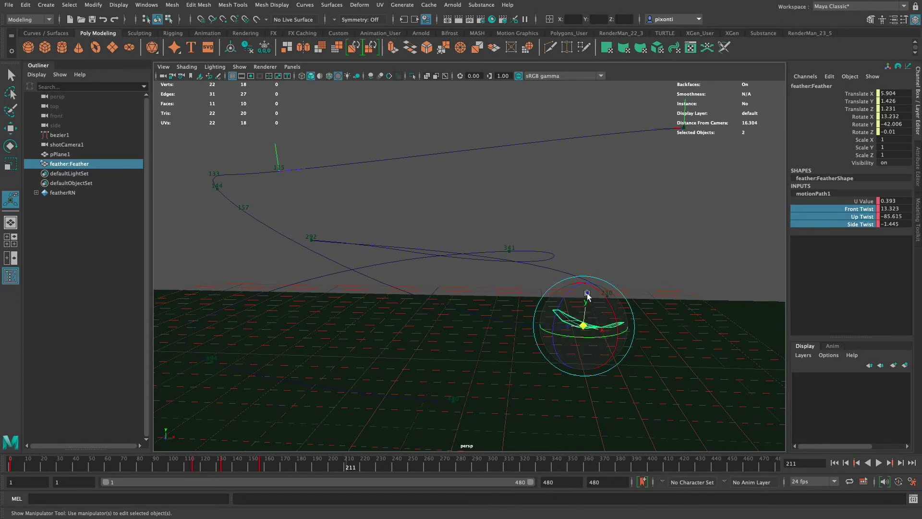
pyautogui.moveTo(584, 300); pyautogui.dragTo(585, 302)
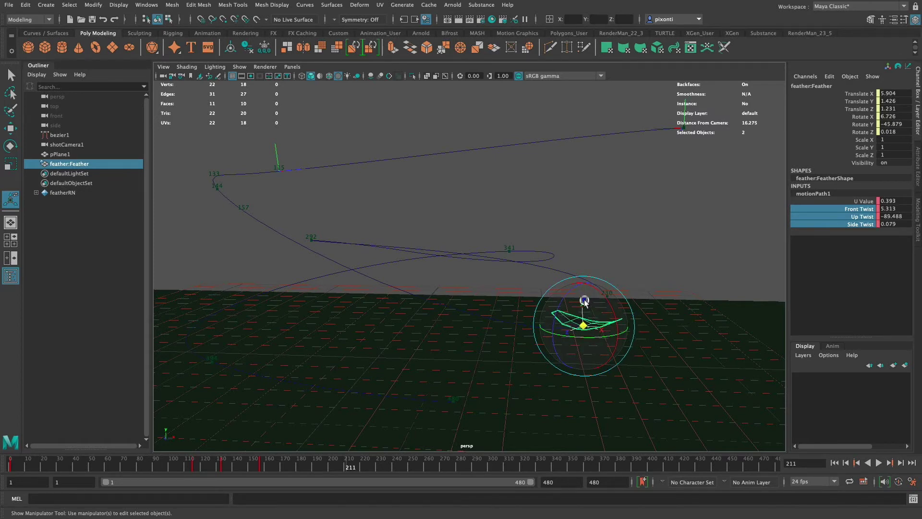
# Step: Reset motionPath1's Front Twist, Up Twist and Side Twist to 0 at frame 211
pyautogui.click(890, 207)
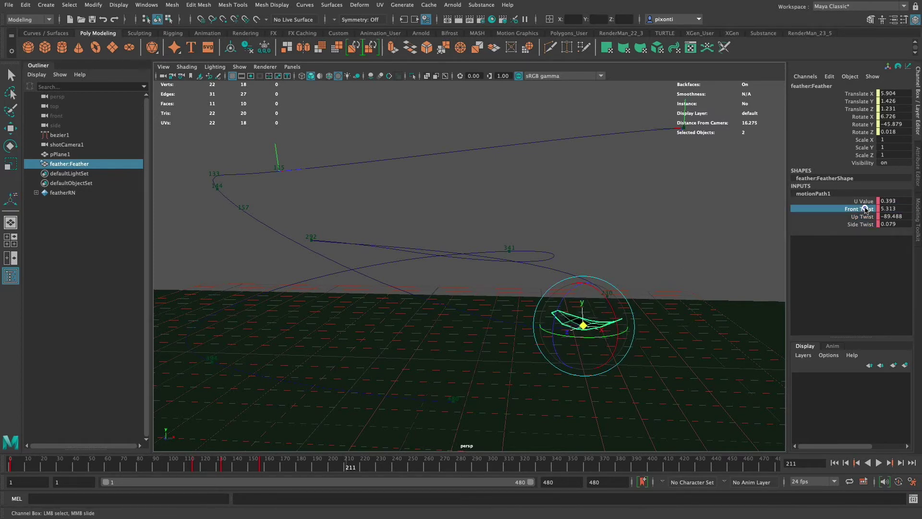
pyautogui.doubleClick(891, 209)
pyautogui.write('0')
pyautogui.press('Return')
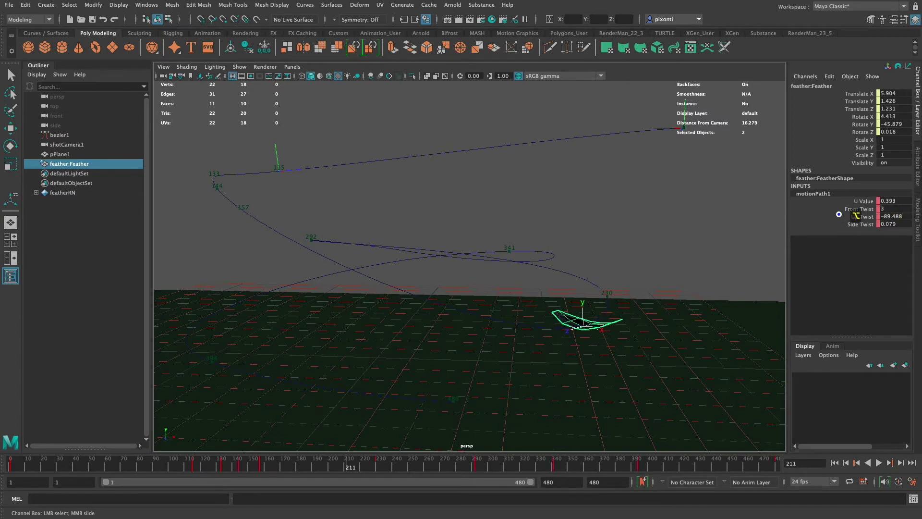
pyautogui.click(862, 216)
pyautogui.moveTo(830, 218); pyautogui.dragTo(700, 219, button='middle')
pyautogui.doubleClick(897, 216)
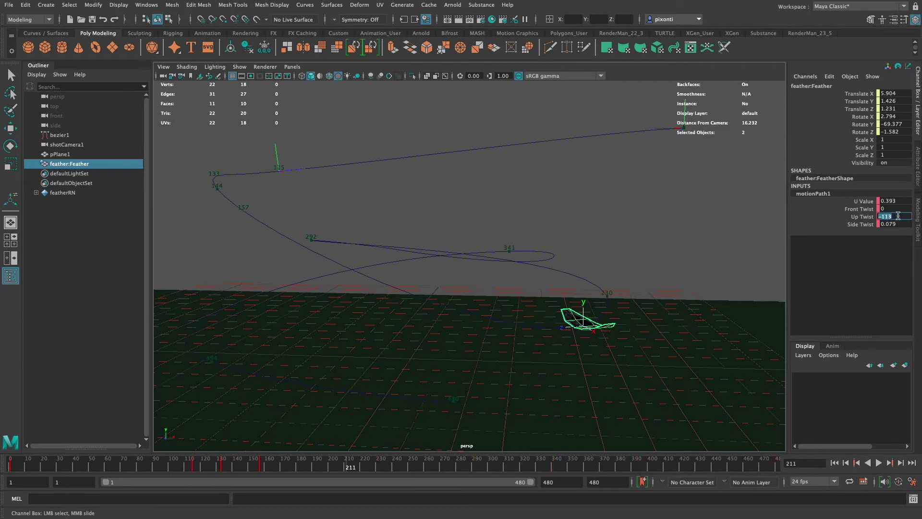
pyautogui.write('0')
pyautogui.press('Return')
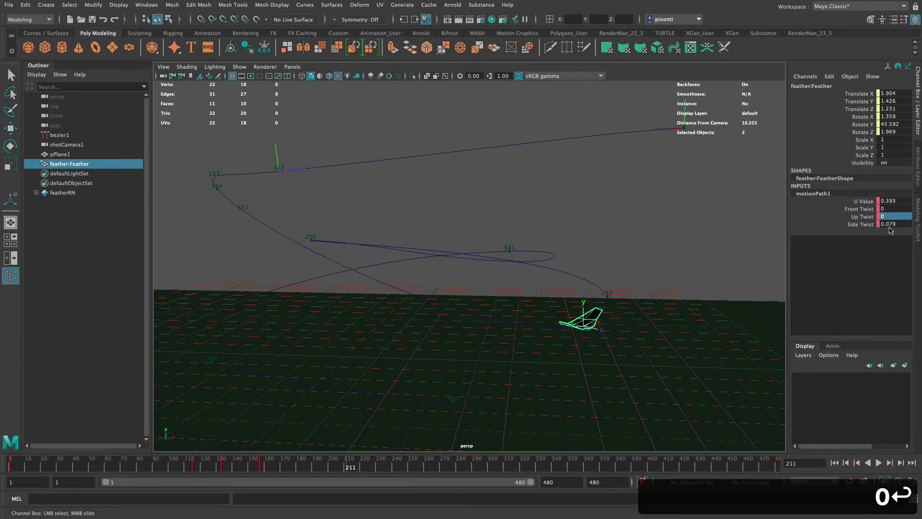
pyautogui.doubleClick(891, 224)
pyautogui.write('0')
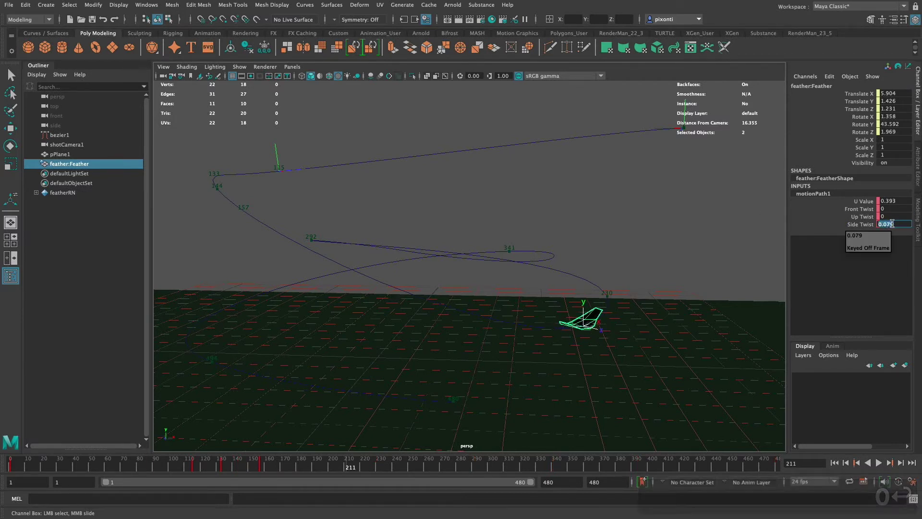
pyautogui.press('Return')
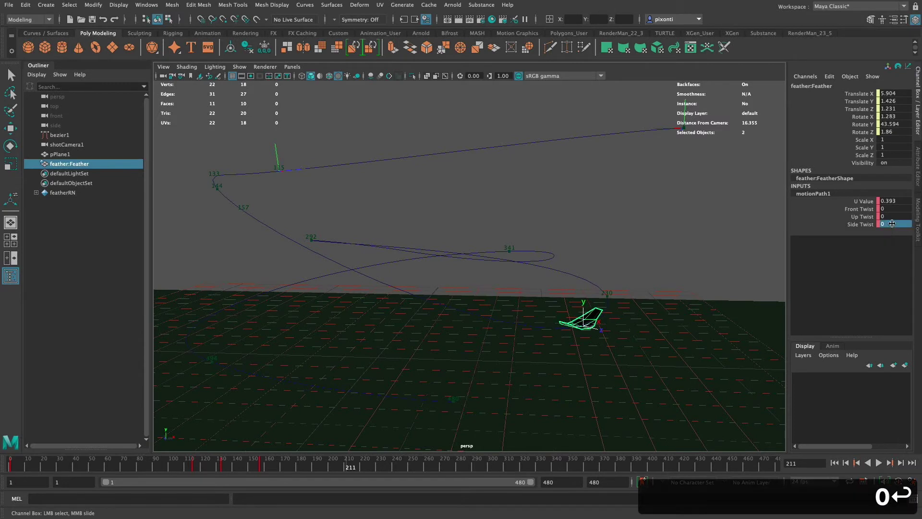
# Step: Turn the feather to about -14.4 Front and 38 Up Twist, and key motionPath1's Front, Up and Side Twist at frame 211
pyautogui.click(865, 228)
pyautogui.press('t')
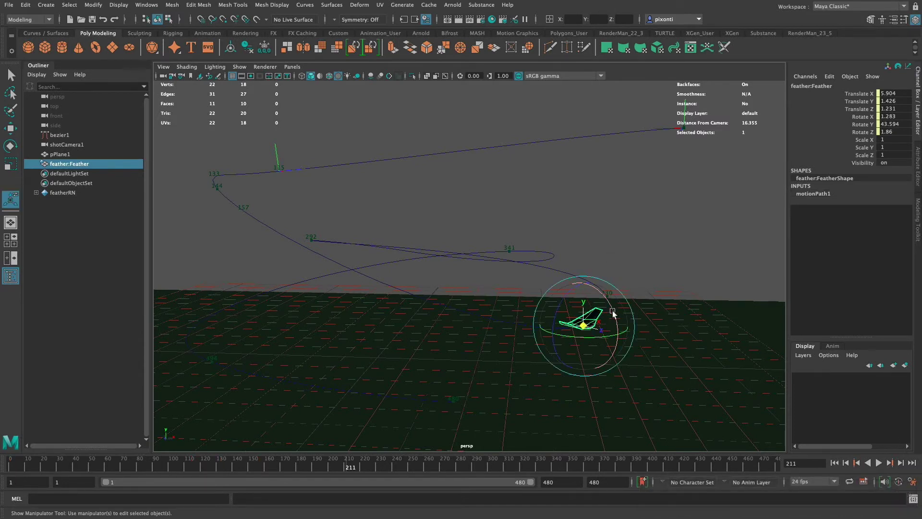
pyautogui.moveTo(613, 313); pyautogui.dragTo(615, 339)
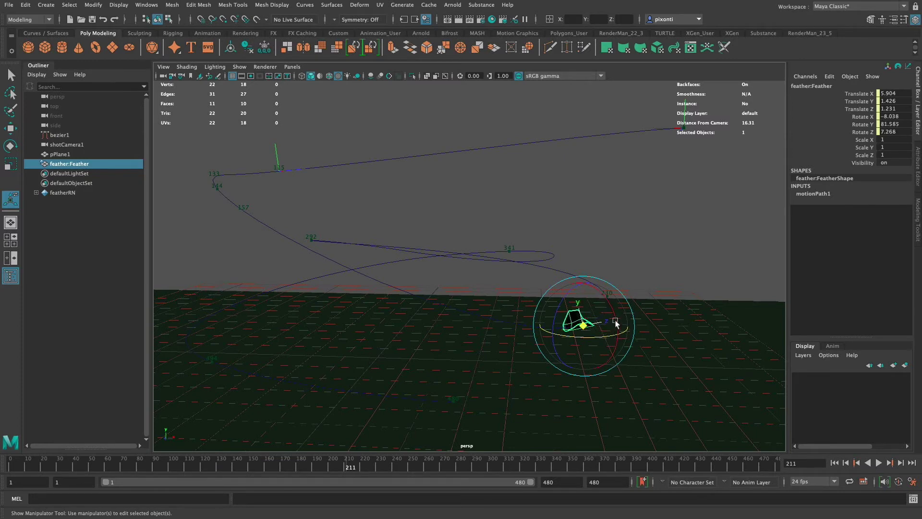
pyautogui.click(816, 193)
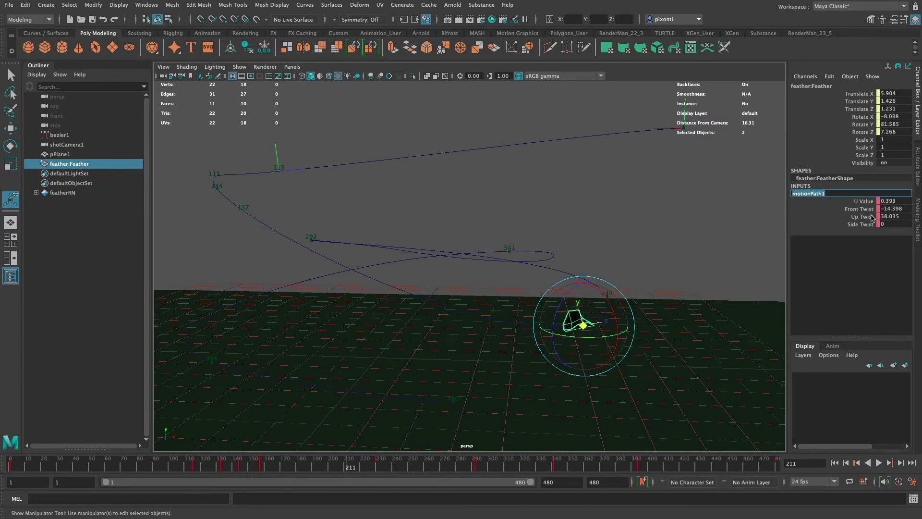
pyautogui.moveTo(864, 209); pyautogui.dragTo(866, 227)
pyautogui.press('s')
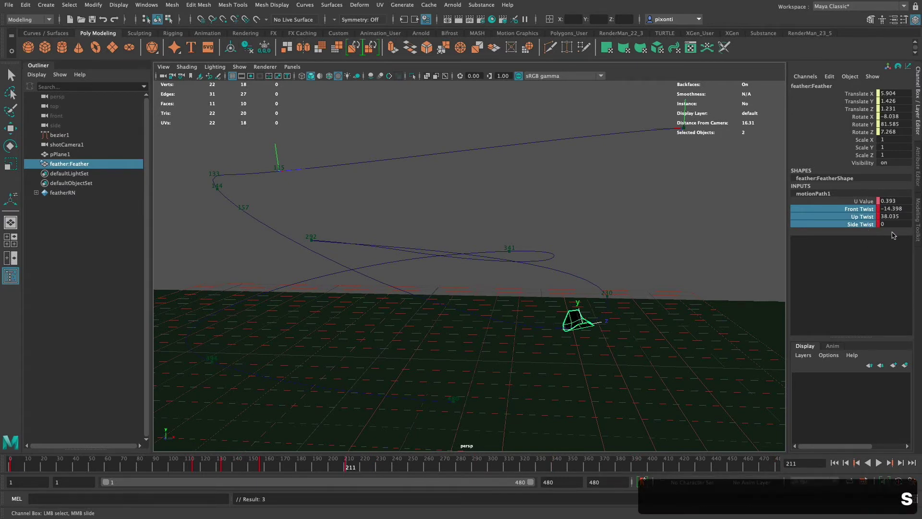
pyautogui.moveTo(348, 469)
pyautogui.mouseDown()
pyautogui.moveTo(276, 470)
pyautogui.moveTo(312, 484)
pyautogui.moveTo(330, 473)
pyautogui.moveTo(348, 488)
pyautogui.moveTo(327, 492)
pyautogui.moveTo(242, 479)
pyautogui.moveTo(348, 497)
pyautogui.moveTo(352, 490)
pyautogui.moveTo(239, 473)
pyautogui.moveTo(221, 460)
pyautogui.moveTo(233, 468)
pyautogui.moveTo(412, 469)
pyautogui.moveTo(348, 473)
pyautogui.mouseUp()
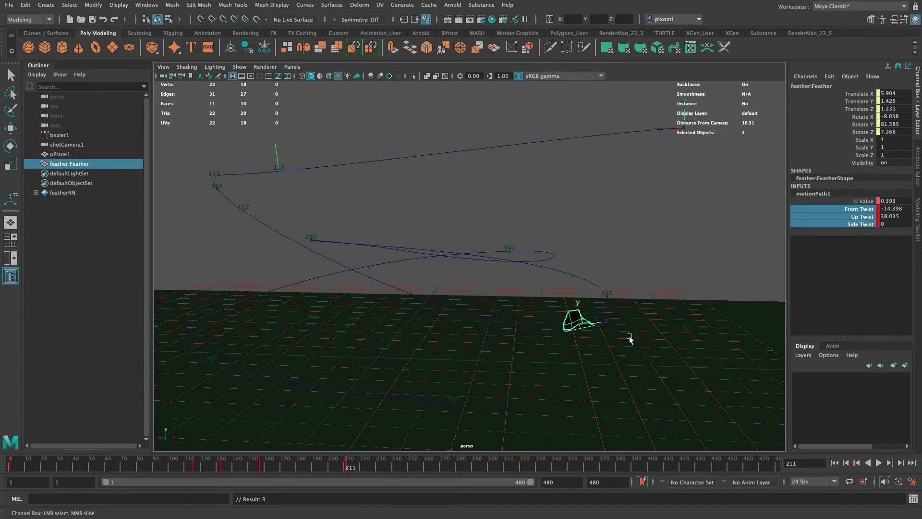
# Step: At frame 251, set Front Twist to 9 and turn the feather to about 87.1 Up Twist and 6.1 Side Twist
pyautogui.moveTo(335, 455); pyautogui.dragTo(411, 460)
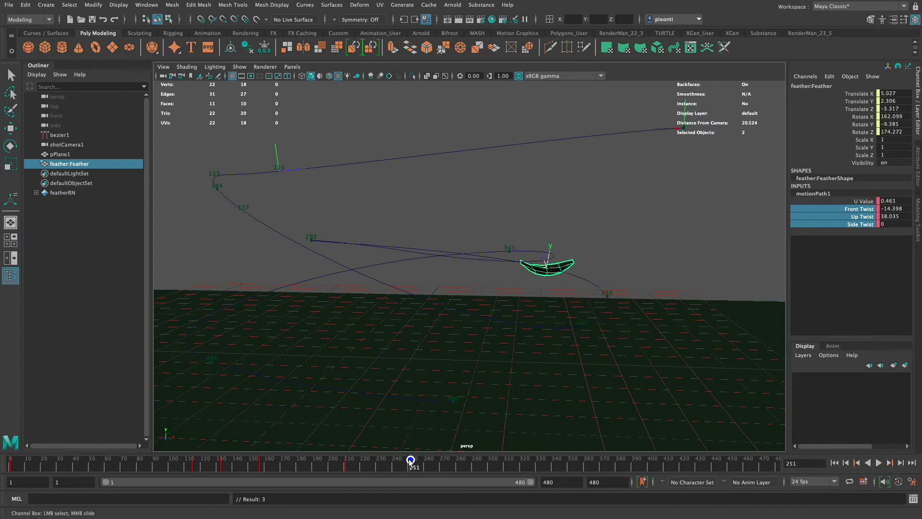
pyautogui.click(891, 208)
pyautogui.moveTo(891, 208); pyautogui.dragTo(911, 212, button='middle')
pyautogui.press('t')
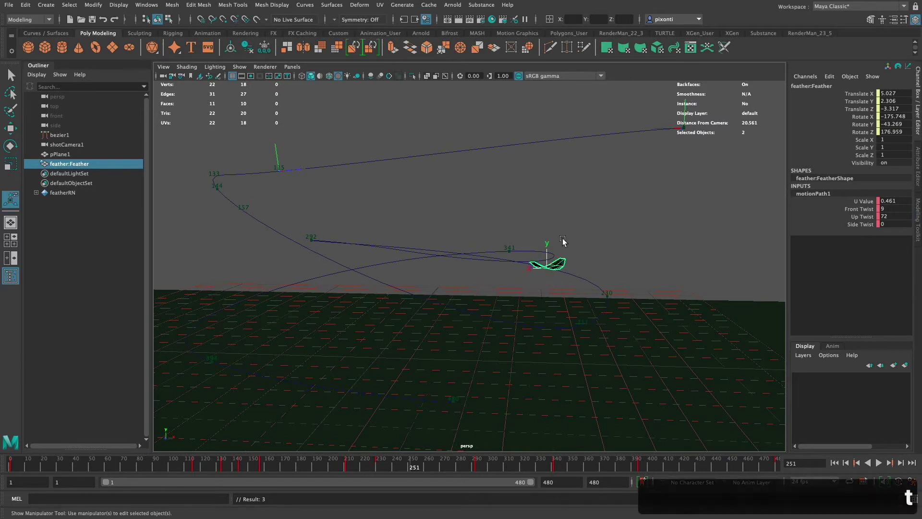
pyautogui.moveTo(586, 258); pyautogui.dragTo(555, 275)
# Step: Key motionPath1's Front Twist, Up Twist and Side Twist at frame 251
pyautogui.moveTo(862, 209); pyautogui.dragTo(863, 225)
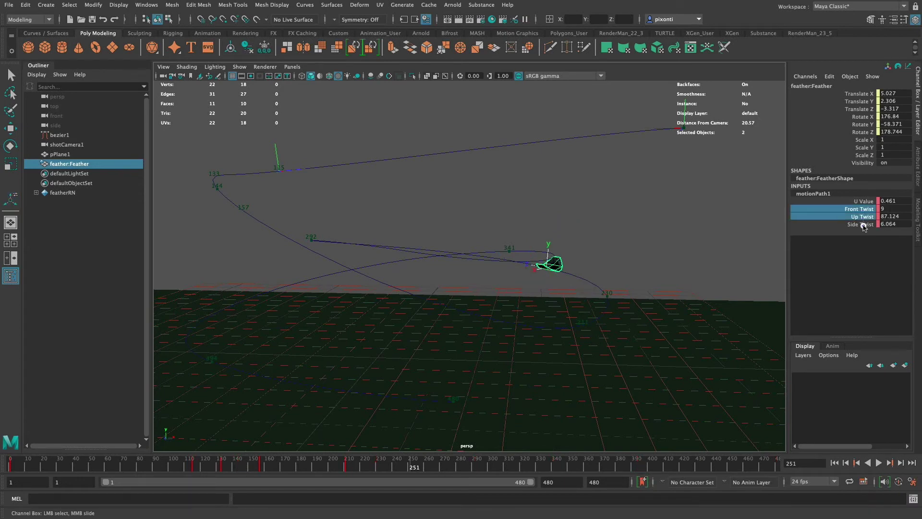
pyautogui.press('s')
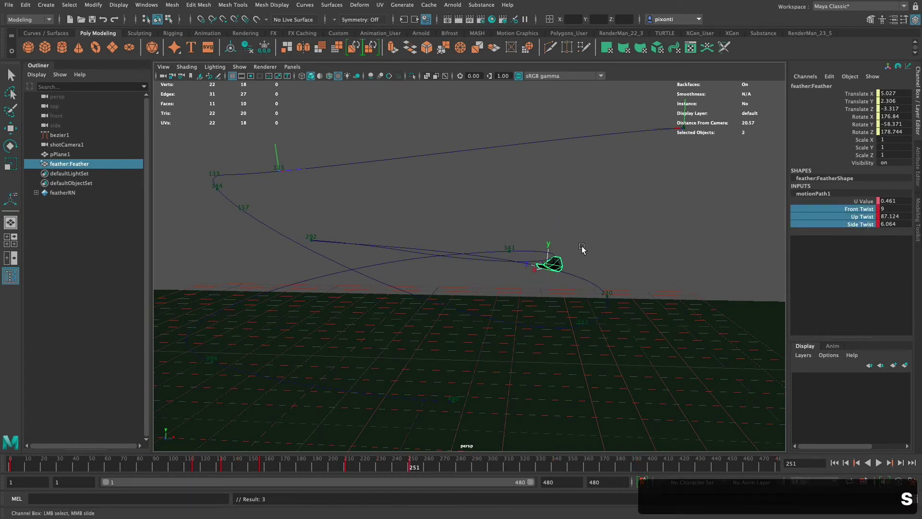
pyautogui.rightClick(862, 214)
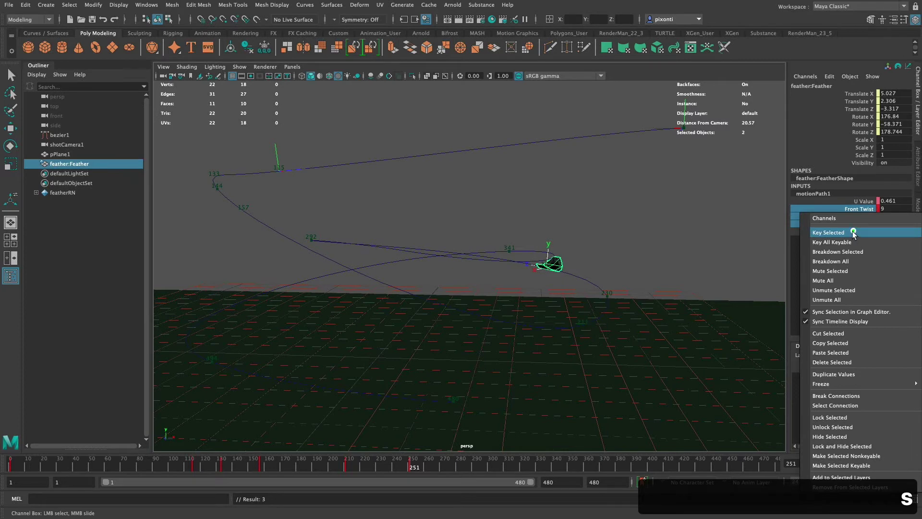
pyautogui.click(853, 233)
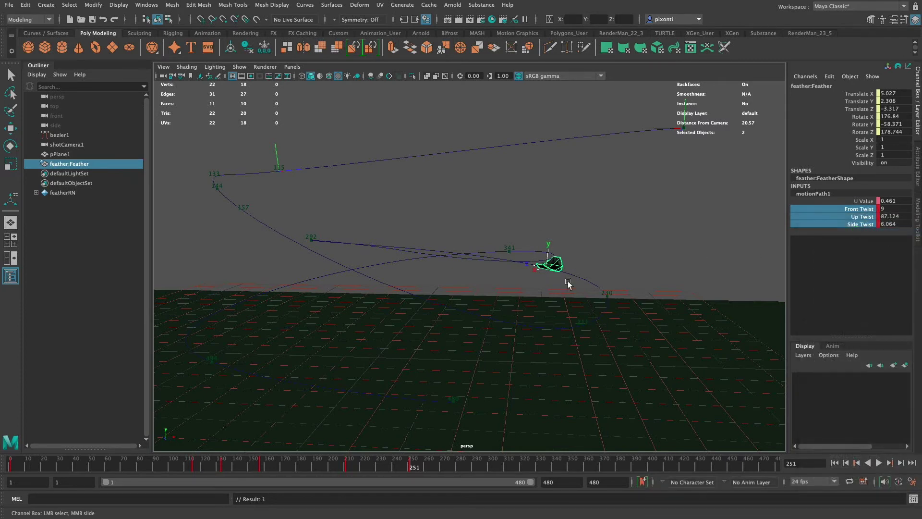
# Step: At frame 278, turn the feather to about -27.5 Front, 126.4 Up and 9.3 Side Twist, and key all three twists
pyautogui.moveTo(416, 470); pyautogui.dragTo(455, 471)
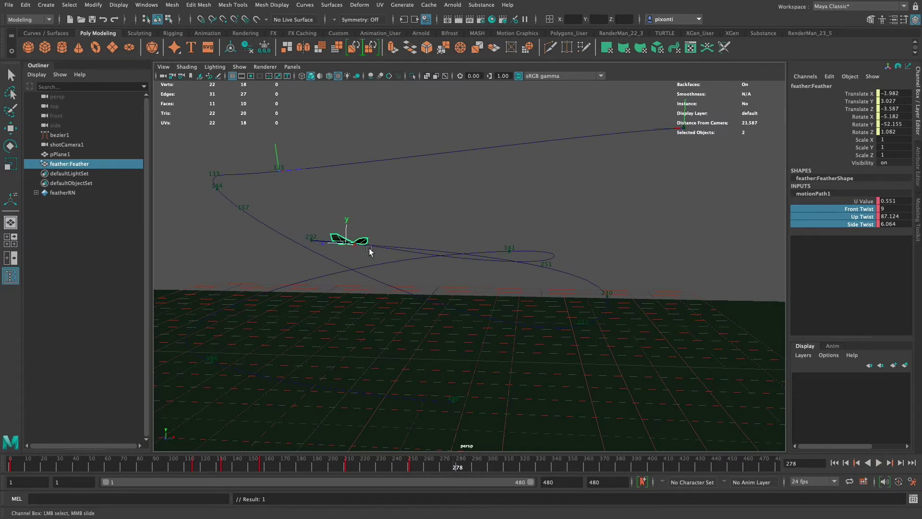
pyautogui.press('t')
pyautogui.moveTo(366, 237); pyautogui.dragTo(344, 203)
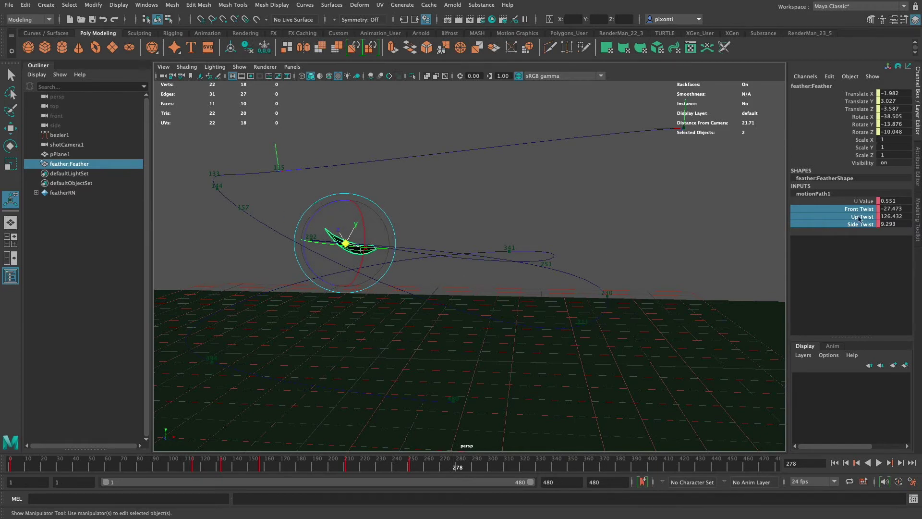
pyautogui.press('s')
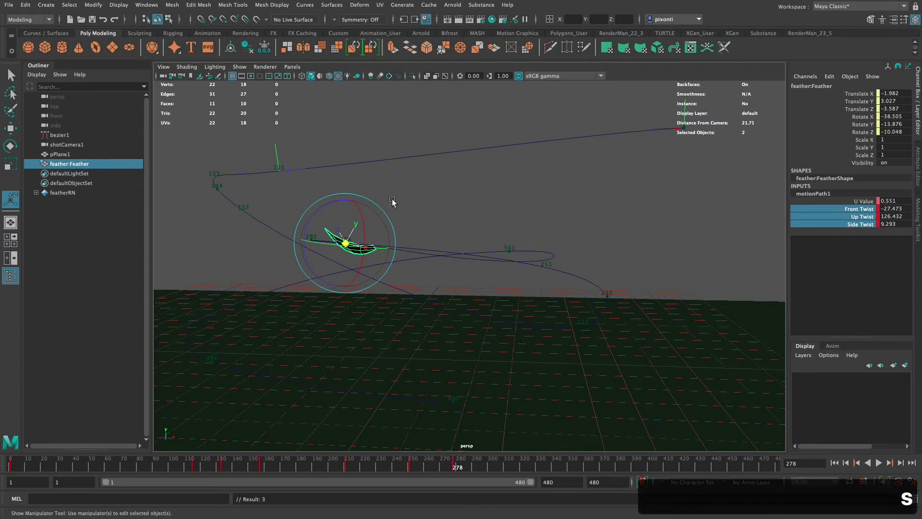
# Step: At frame 310, turn the feather to about -4.7 Front, 155.4 Up and -8.4 Side Twist, and key all three twists
pyautogui.moveTo(465, 468); pyautogui.dragTo(505, 473)
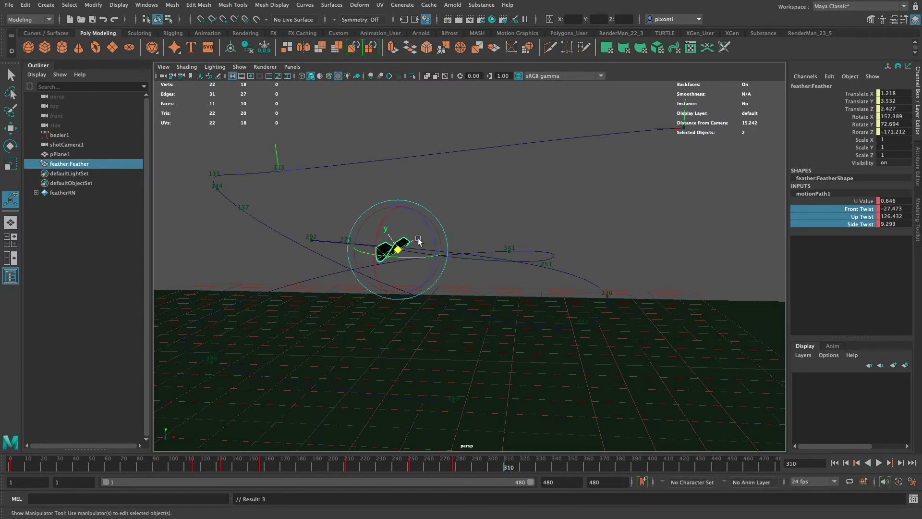
pyautogui.moveTo(426, 223); pyautogui.dragTo(434, 255)
pyautogui.moveTo(379, 234); pyautogui.dragTo(431, 275)
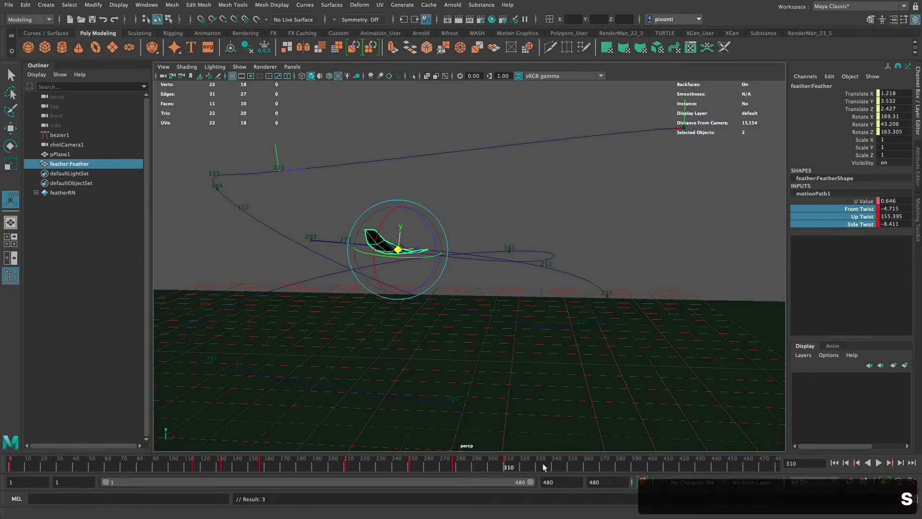
# Step: At frame 319, turn the feather to about 16 Front and 12.3 Side Twist, and key motionPath1's Front, Up and Side Twist
pyautogui.click(565, 466)
pyautogui.moveTo(564, 466); pyautogui.dragTo(519, 469)
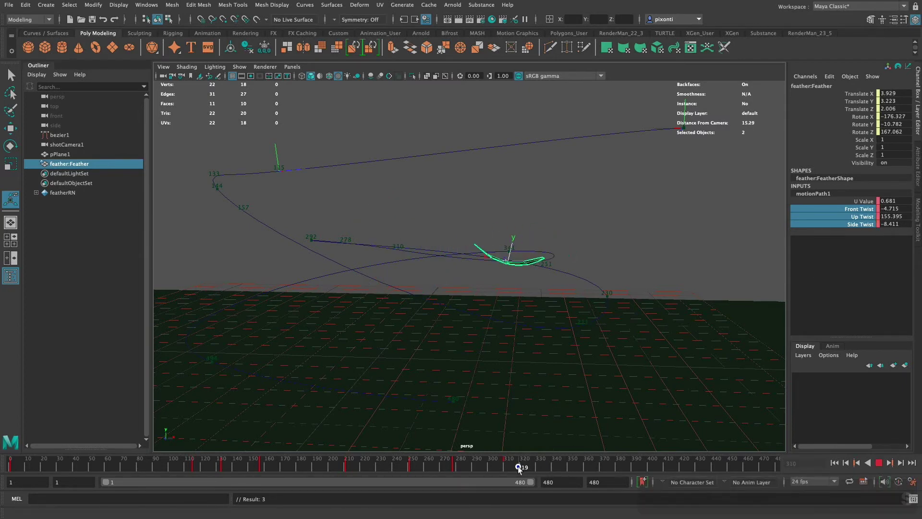
pyautogui.moveTo(480, 240); pyautogui.dragTo(531, 258)
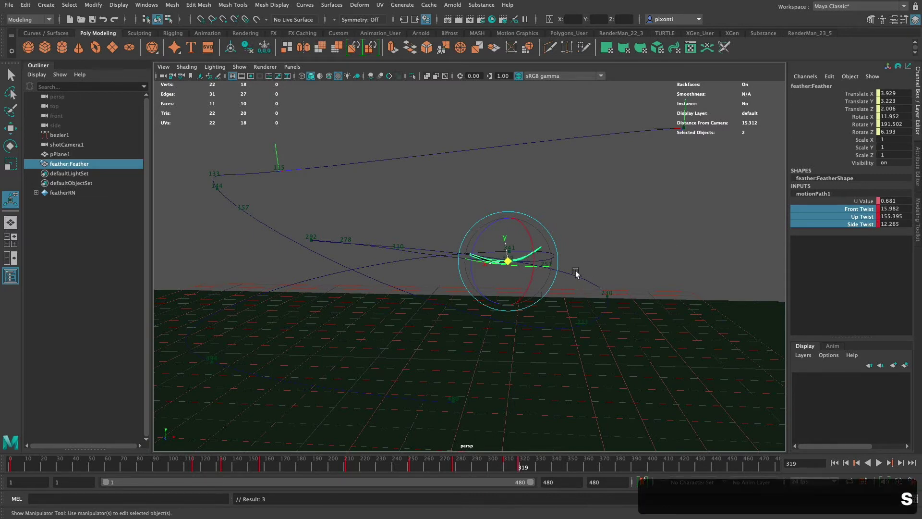
# Step: At frame 348, turn the feather to about -33 Front and -12.6 Side Twist, and key motionPath1's Front, Up and Side Twist
pyautogui.moveTo(550, 461)
pyautogui.mouseDown()
pyautogui.moveTo(576, 467)
pyautogui.moveTo(566, 468)
pyautogui.mouseUp()
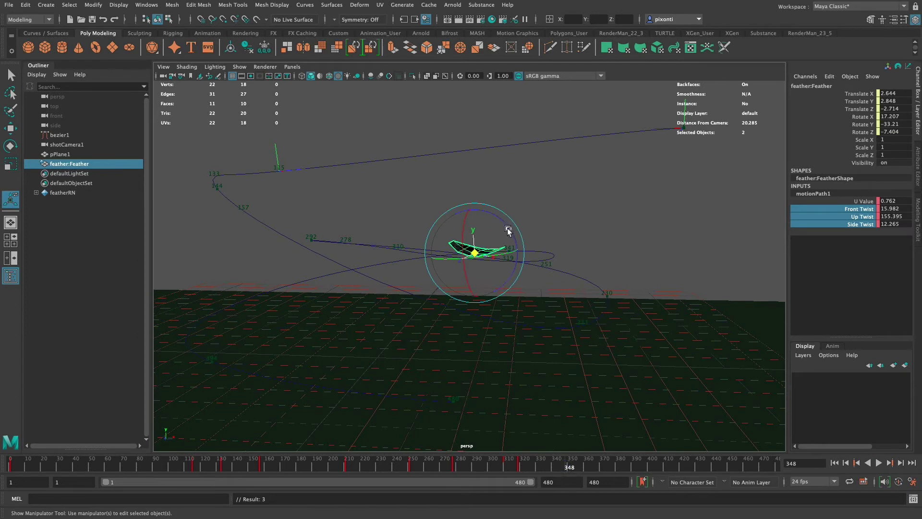
pyautogui.moveTo(507, 231); pyautogui.dragTo(462, 277)
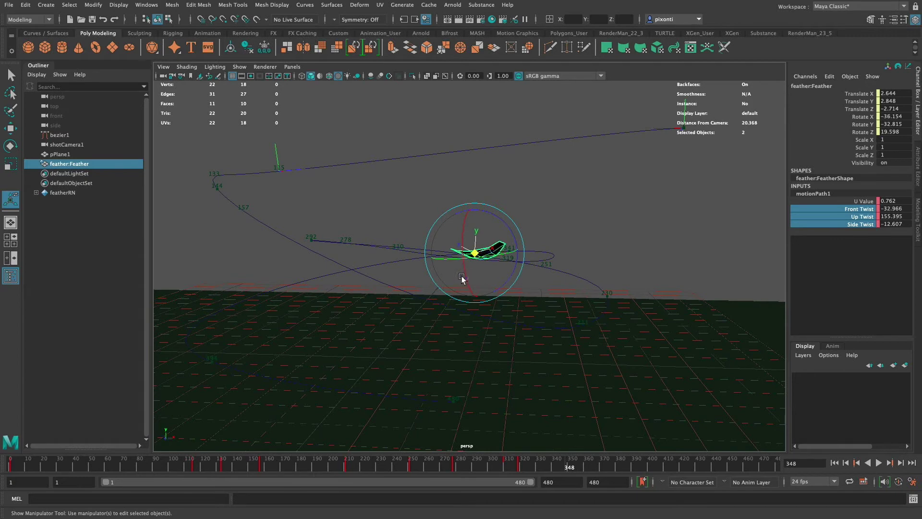
pyautogui.press('s')
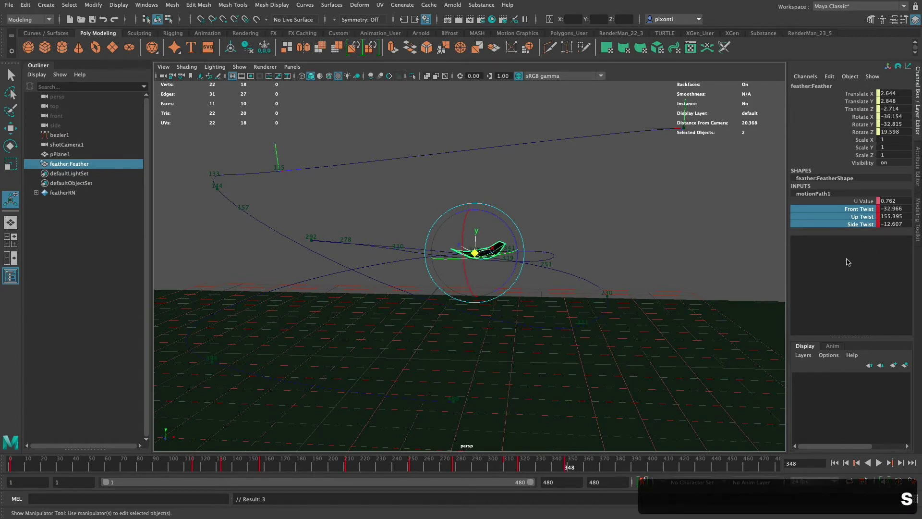
# Step: At frame 370, turn the feather to about -37.2 Front Twist and reset motionPath1's Side Twist and Up Twist to 0
pyautogui.moveTo(591, 470)
pyautogui.mouseDown()
pyautogui.moveTo(624, 467)
pyautogui.moveTo(601, 470)
pyautogui.mouseUp()
pyautogui.press('e')
pyautogui.moveTo(250, 291); pyautogui.dragTo(264, 321)
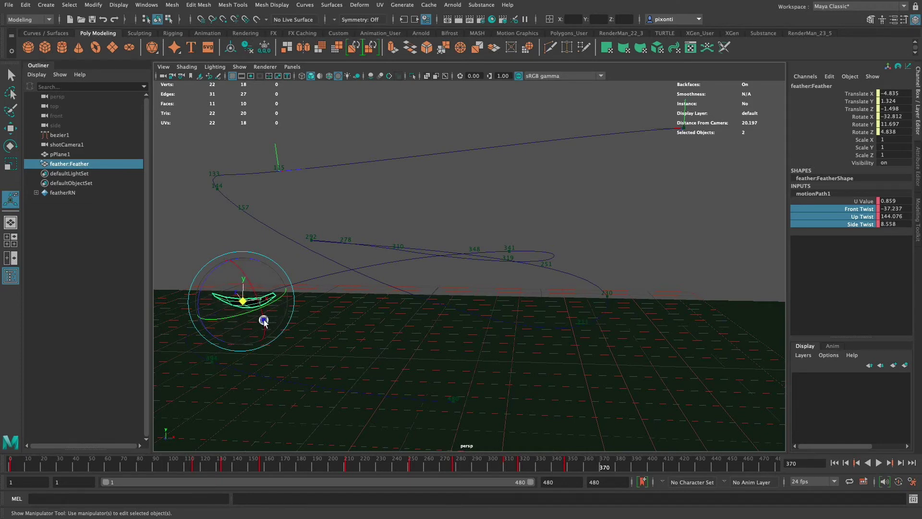
pyautogui.click(893, 223)
pyautogui.write('0')
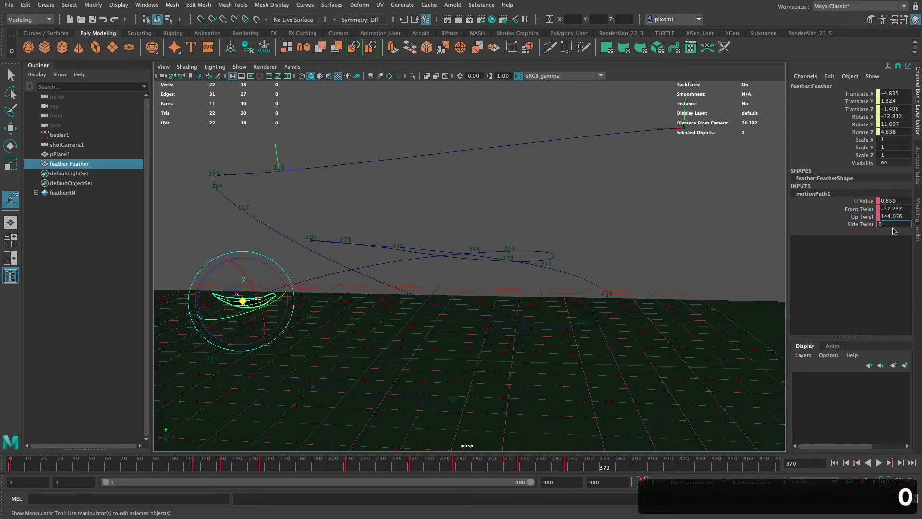
pyautogui.press('Return')
pyautogui.click(892, 216)
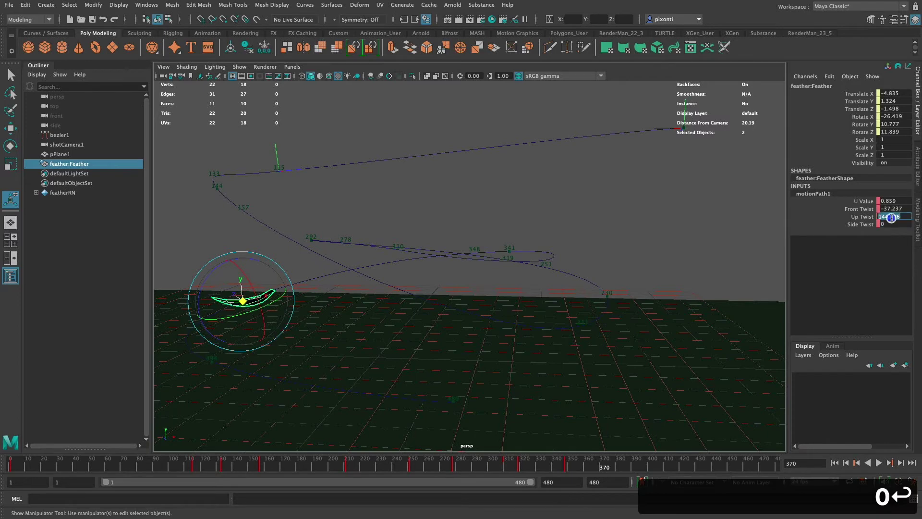
pyautogui.write('0')
pyautogui.press('Return')
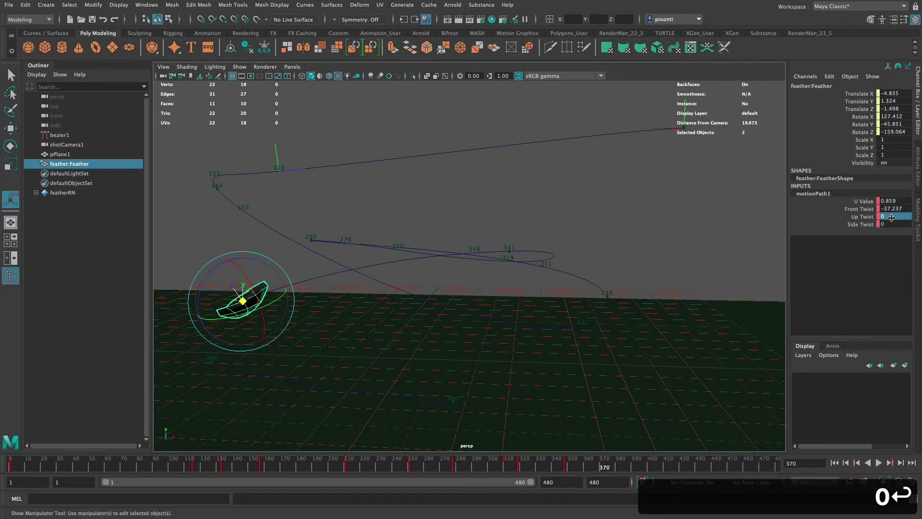
# Step: Turn the feather to about 12.6 Front and 22.3 Side Twist, and key motionPath1's Front, Up and Side Twist at frame 370
pyautogui.moveTo(258, 301); pyautogui.dragTo(220, 271)
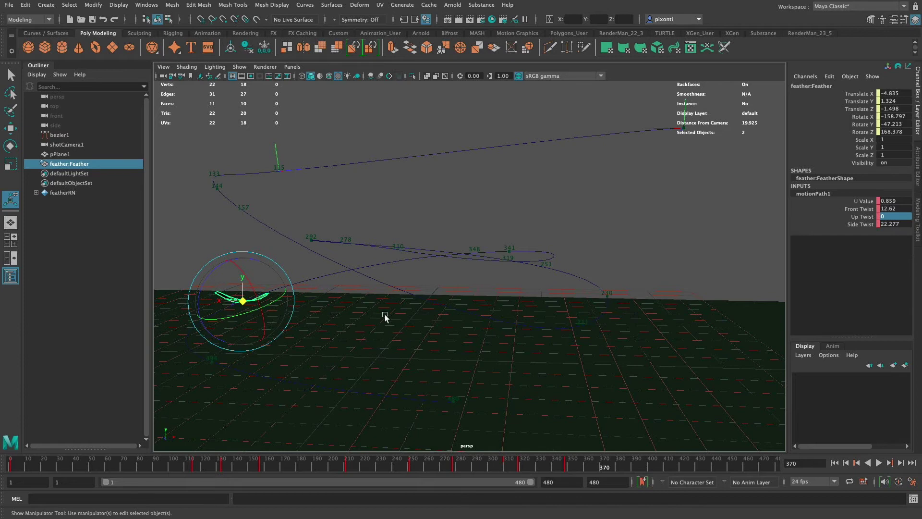
pyautogui.moveTo(860, 209); pyautogui.dragTo(863, 225)
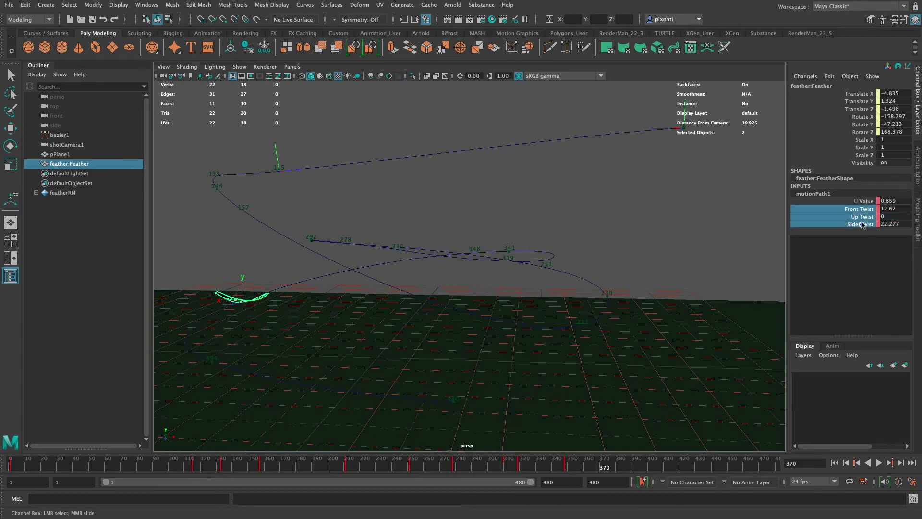
pyautogui.press('s')
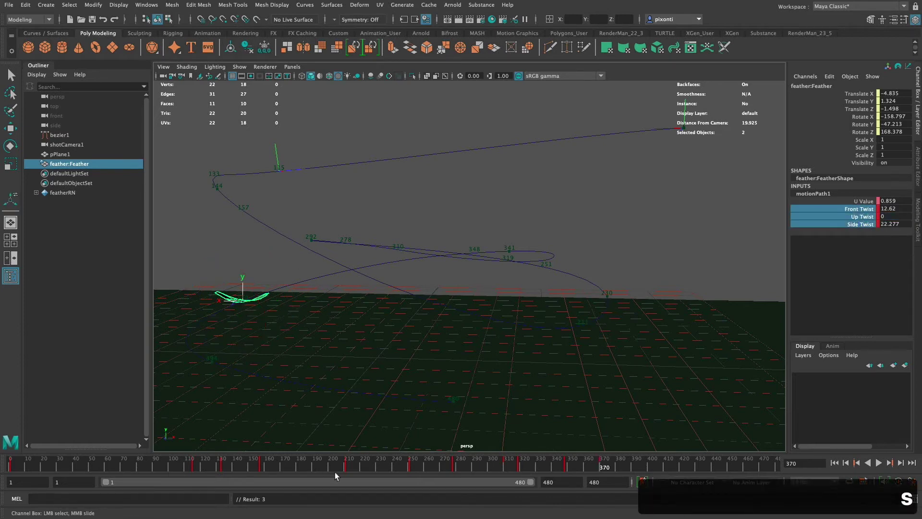
# Step: At frame 398, turn the feather to about -14.1 Front and -29 Side Twist, and key motionPath1's Front, Up and Side Twist
pyautogui.moveTo(606, 467); pyautogui.dragTo(646, 472)
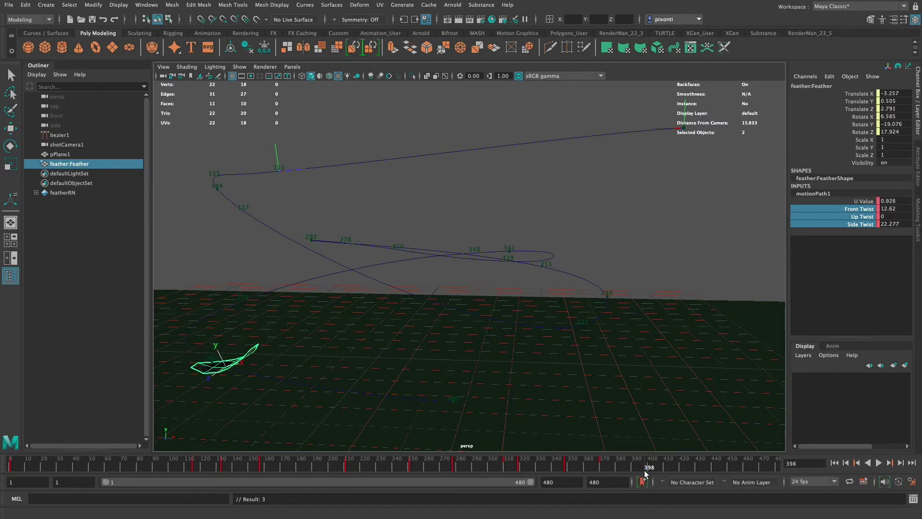
pyautogui.press('t')
pyautogui.moveTo(244, 339); pyautogui.dragTo(257, 374)
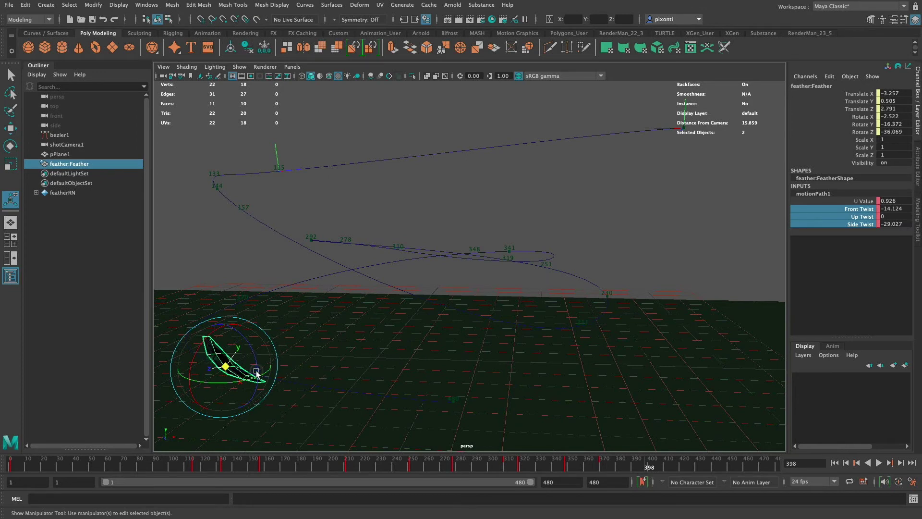
pyautogui.press('s')
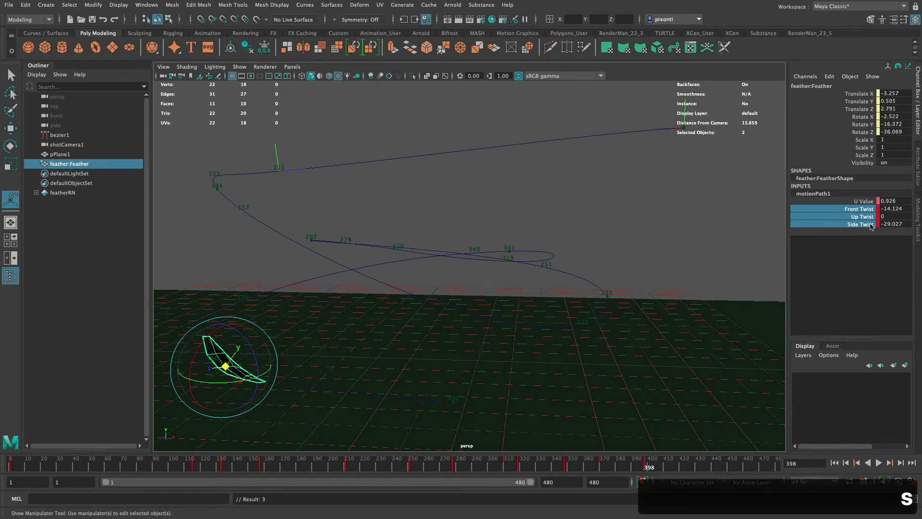
# Step: At frame 429, turn the feather to about -1.3 Front and -1.3 Side Twist, and key motionPath1's Front, Up and Side Twist
pyautogui.moveTo(661, 472); pyautogui.dragTo(697, 466)
pyautogui.press('e')
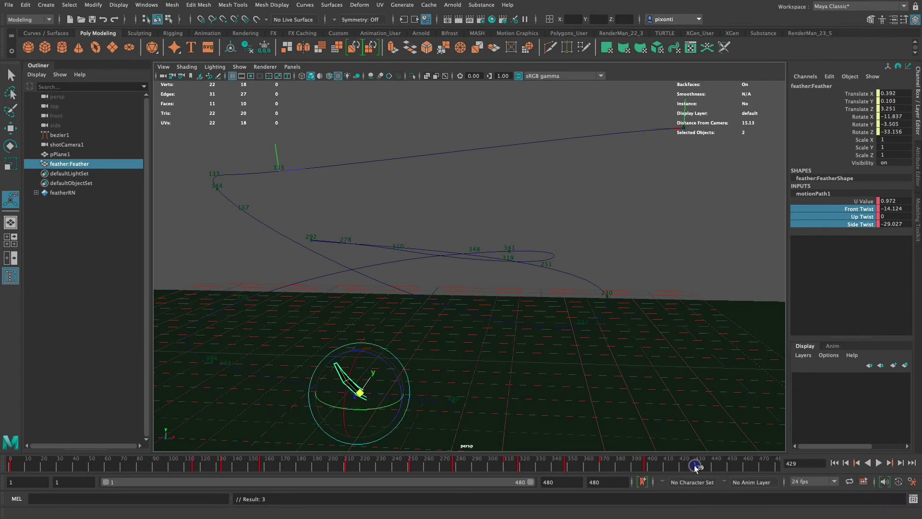
pyautogui.moveTo(366, 379)
pyautogui.mouseDown()
pyautogui.moveTo(375, 357)
pyautogui.moveTo(351, 374)
pyautogui.mouseUp()
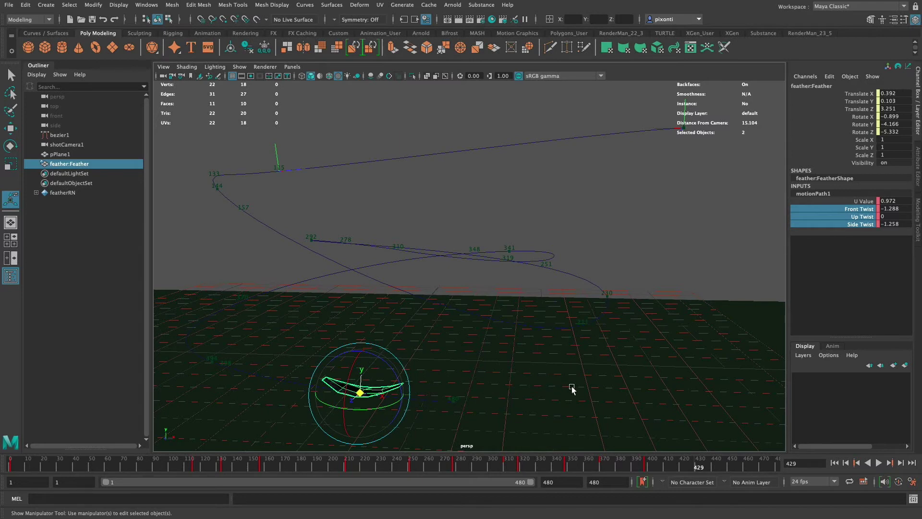
pyautogui.press('s')
# Step: At frame 465, turn the feather to about 0.07 Front and 4.6 Side Twist, and key motionPath1's Front, Up and Side Twist
pyautogui.moveTo(716, 465); pyautogui.dragTo(751, 467)
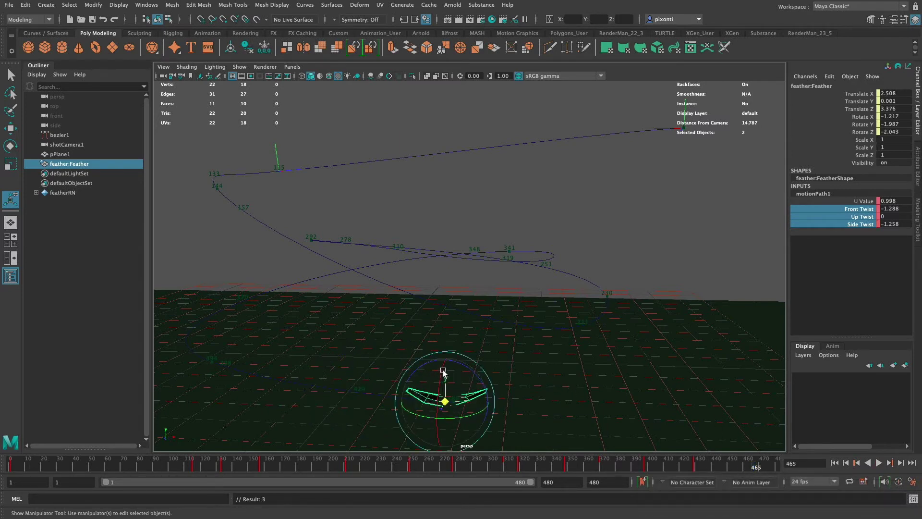
pyautogui.moveTo(441, 377); pyautogui.dragTo(474, 378)
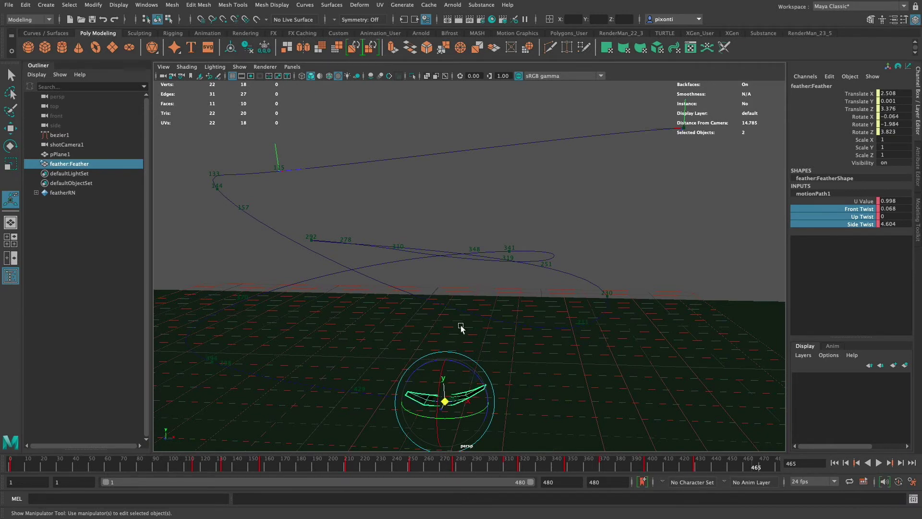
pyautogui.press('f')
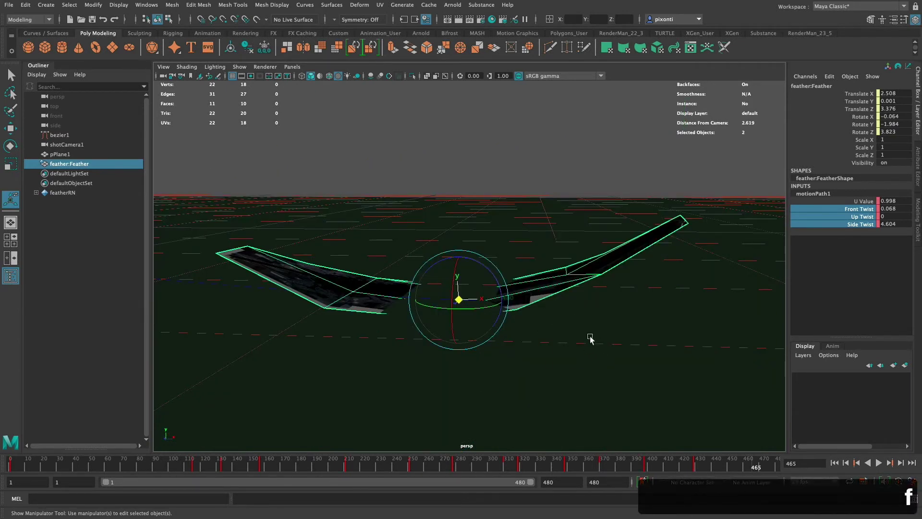
pyautogui.keyDown('alt'); pyautogui.moveTo(590, 339); pyautogui.dragTo(505, 336, button='right'); pyautogui.keyUp('alt')
pyautogui.keyDown('alt'); pyautogui.moveTo(505, 336); pyautogui.dragTo(494, 335); pyautogui.keyUp('alt')
pyautogui.keyDown('alt'); pyautogui.moveTo(494, 336); pyautogui.dragTo(501, 363, button='right'); pyautogui.keyUp('alt')
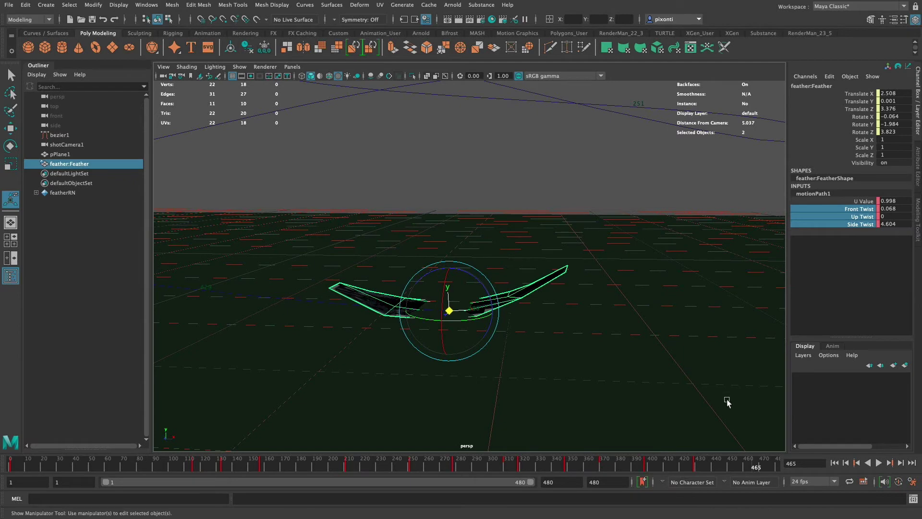
pyautogui.press('s')
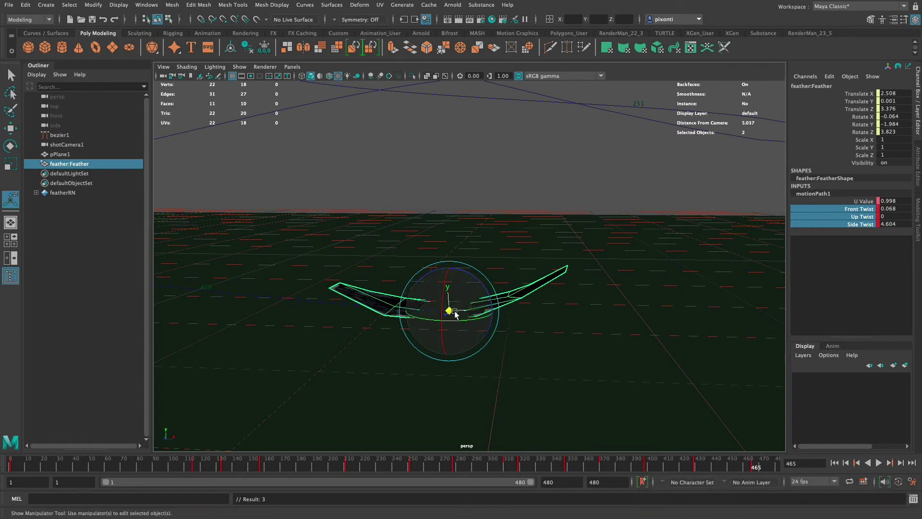
# Step: Put the ground plane pPlane1 on a new display layer and set that layer to Template display
pyautogui.click(313, 301)
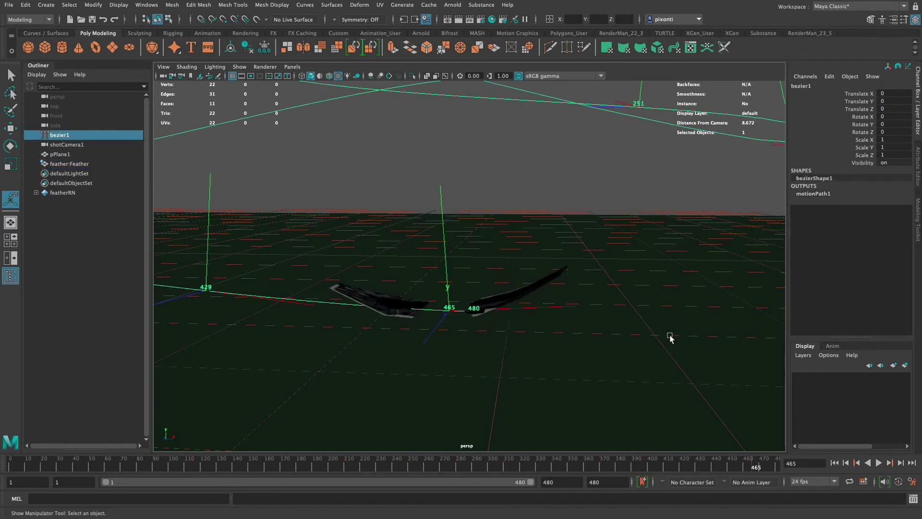
pyautogui.keyDown('alt'); pyautogui.moveTo(670, 339); pyautogui.dragTo(546, 412); pyautogui.keyUp('alt')
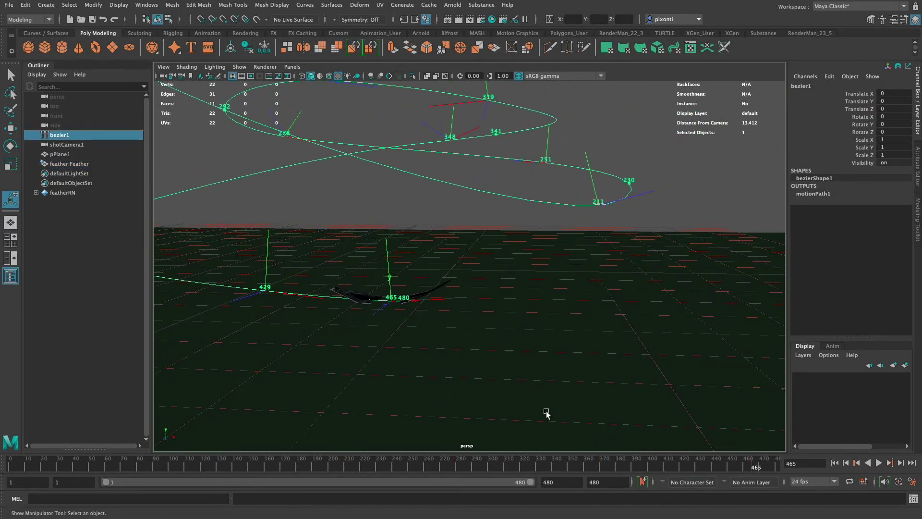
pyautogui.click(318, 345)
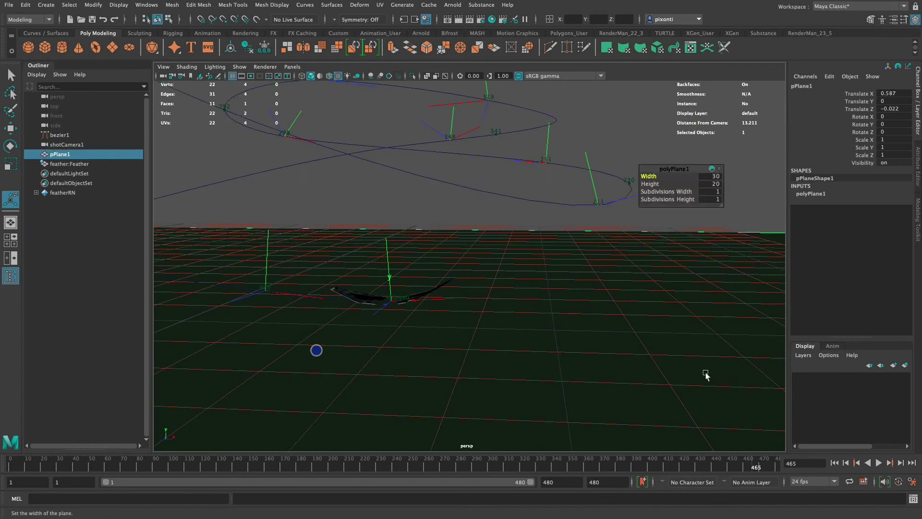
pyautogui.click(905, 366)
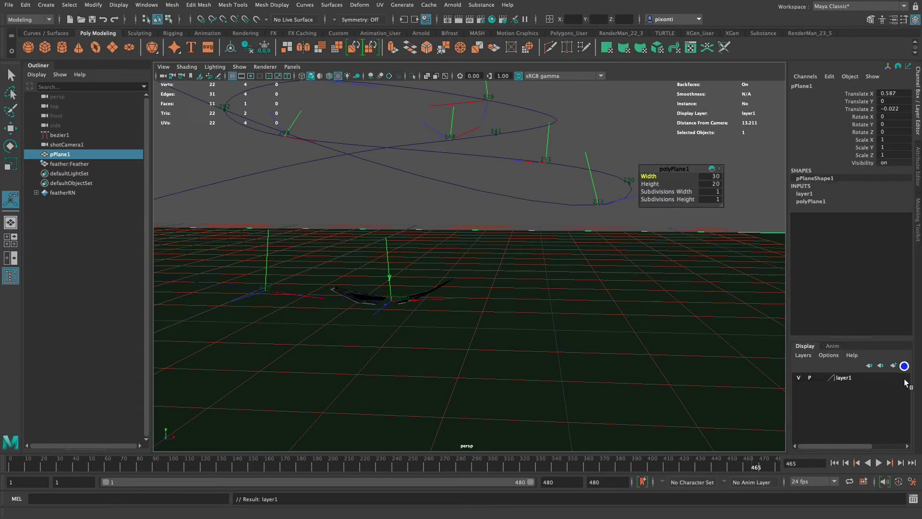
pyautogui.click(820, 378)
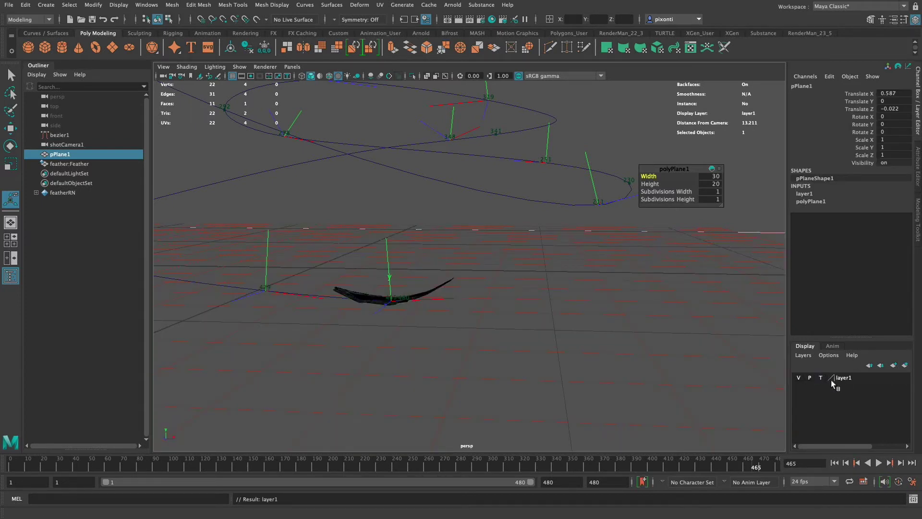
pyautogui.click(822, 377)
pyautogui.click(821, 378)
# Step: Select the end control vertex of bezier1 at the ground and raise it to about 0.069 in Y
pyautogui.keyDown('alt'); pyautogui.moveTo(562, 346); pyautogui.dragTo(644, 360); pyautogui.keyUp('alt')
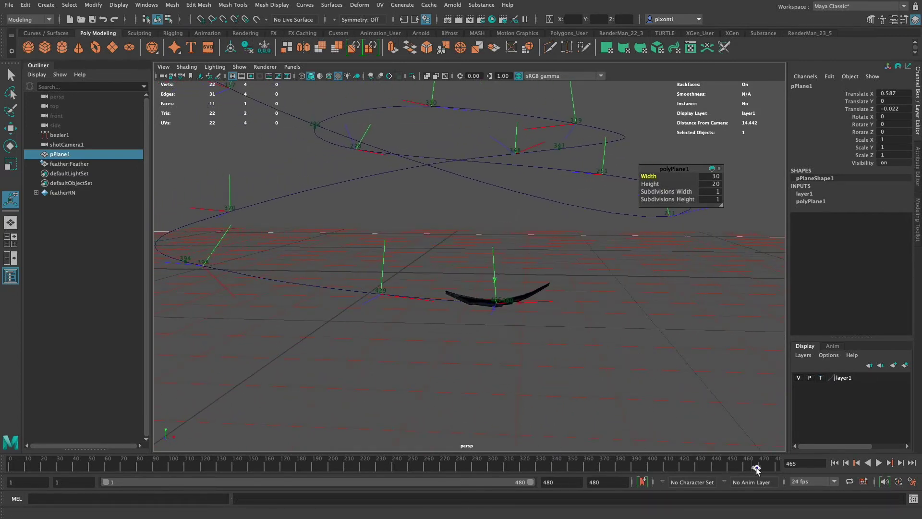
pyautogui.moveTo(757, 470); pyautogui.dragTo(655, 467)
pyautogui.click(507, 304)
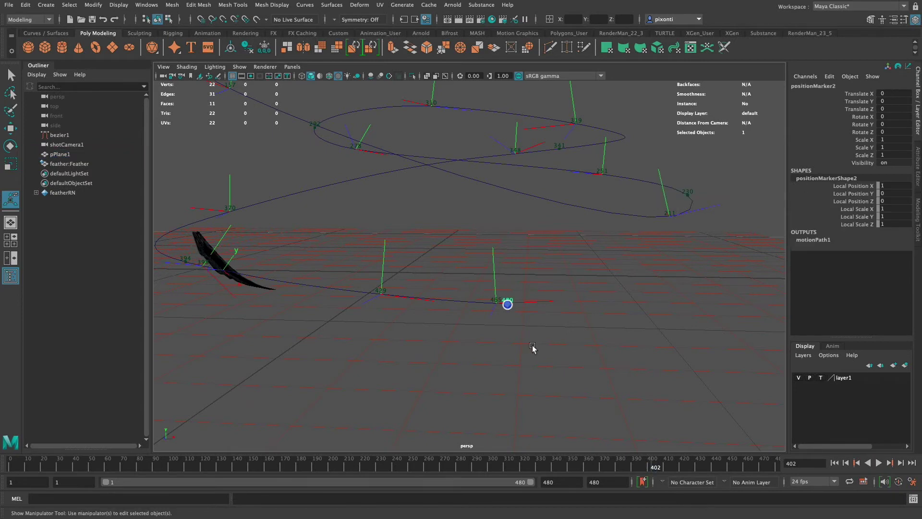
pyautogui.click(476, 302)
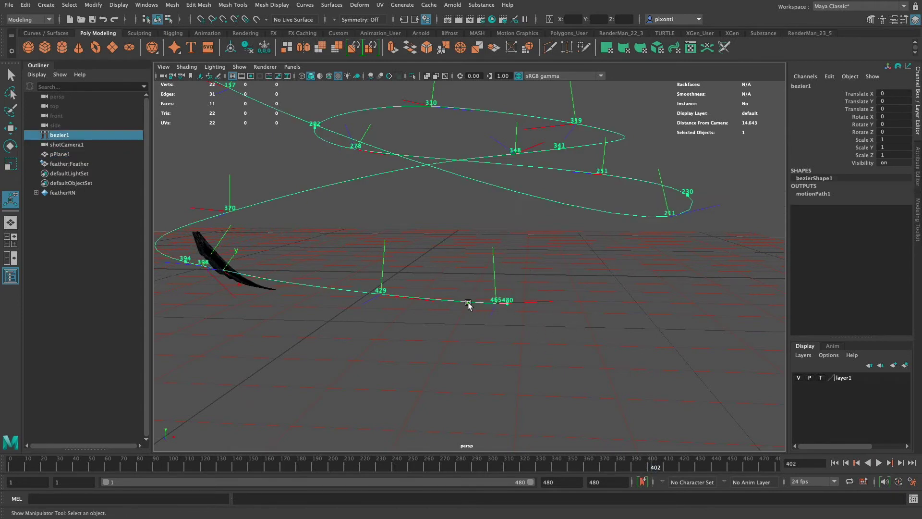
pyautogui.moveTo(468, 305); pyautogui.dragTo(422, 284, button='right')
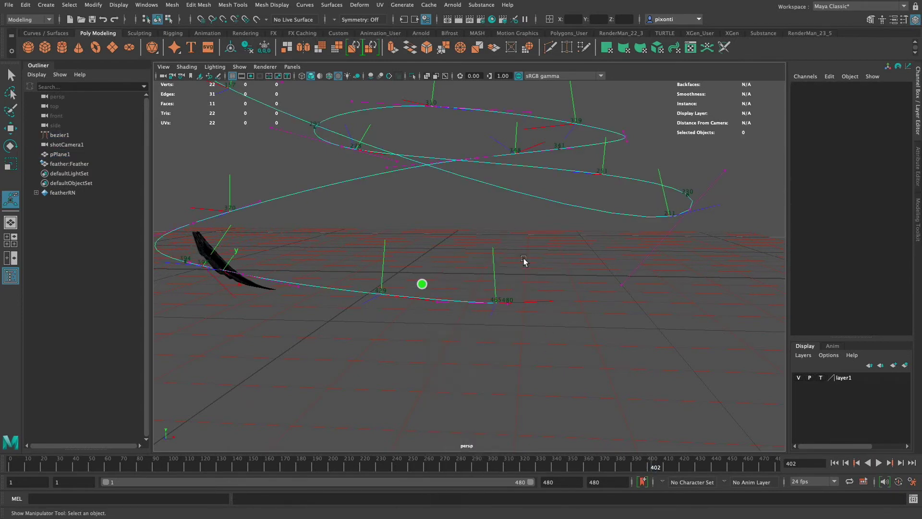
pyautogui.click(508, 298)
pyautogui.press('w')
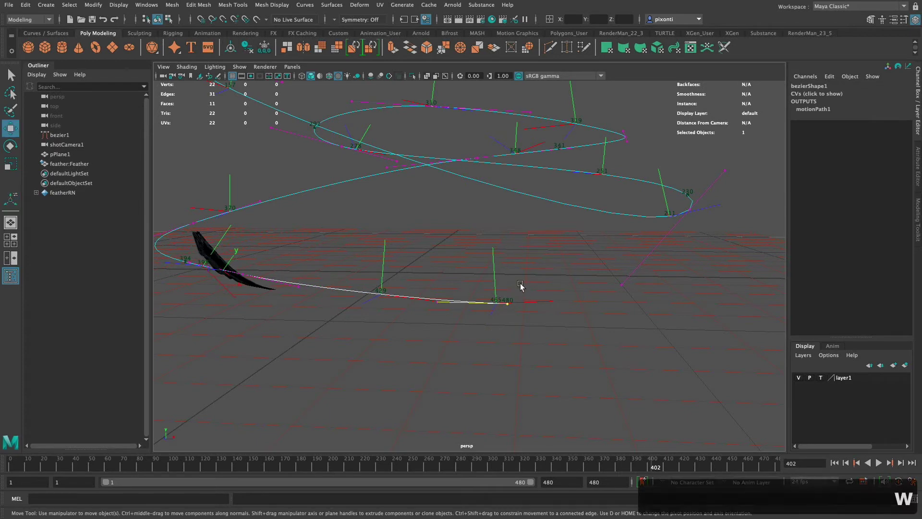
pyautogui.moveTo(509, 294); pyautogui.dragTo(508, 281)
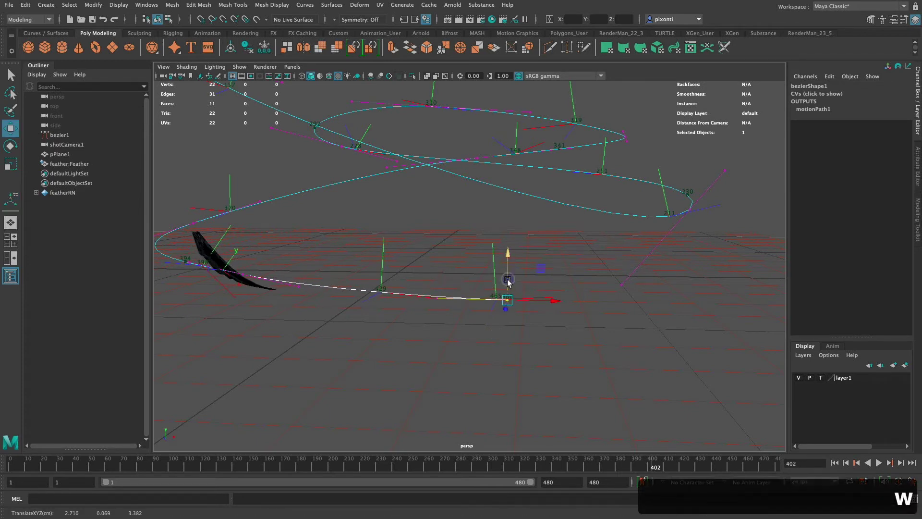
# Step: Set layer1 to Reference display, and at frame 475 lower bezier1's end control vertex slightly towards the ground plane
pyautogui.click(821, 378)
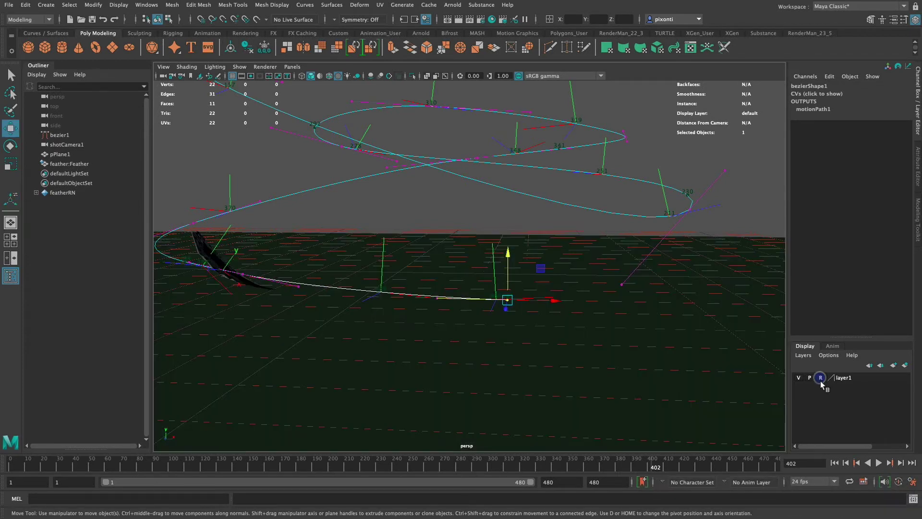
pyautogui.click(543, 345)
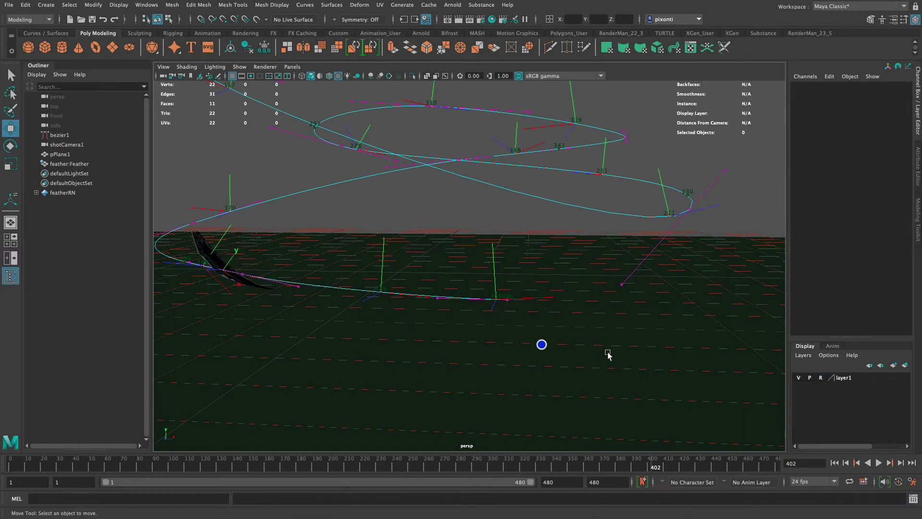
pyautogui.moveTo(497, 292); pyautogui.dragTo(533, 357)
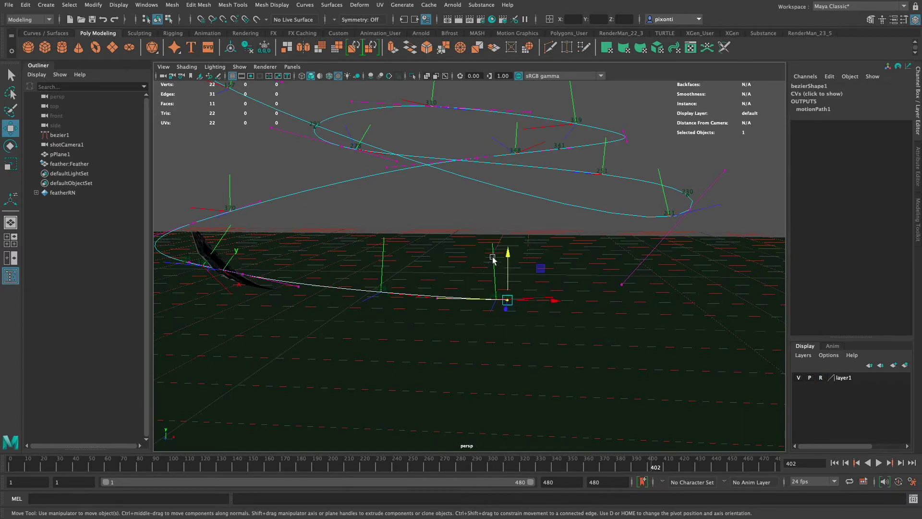
pyautogui.moveTo(429, 475); pyautogui.dragTo(769, 465)
pyautogui.keyDown('alt'); pyautogui.moveTo(610, 353); pyautogui.dragTo(637, 342, button='right'); pyautogui.keyUp('alt')
pyautogui.keyDown('alt'); pyautogui.moveTo(638, 342); pyautogui.dragTo(627, 363); pyautogui.keyUp('alt')
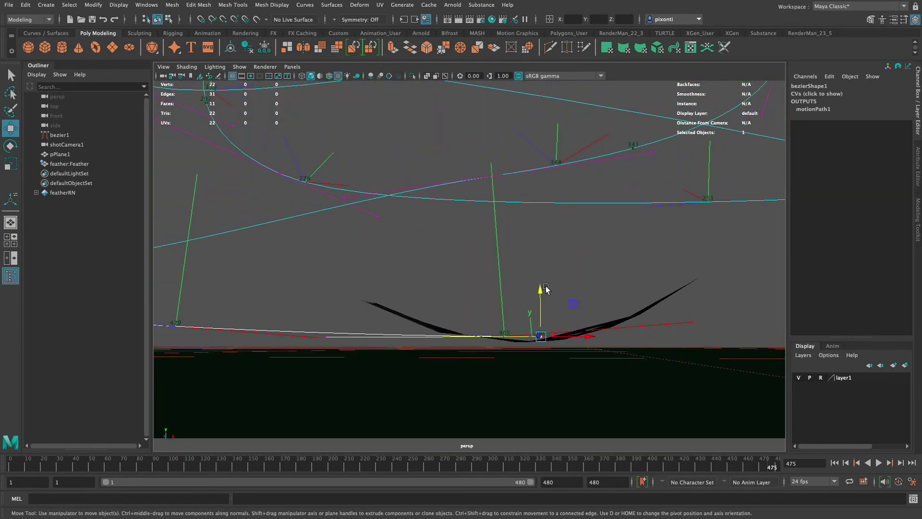
pyautogui.moveTo(541, 289); pyautogui.dragTo(540, 297)
pyautogui.moveTo(600, 387)
pyautogui.keyDown('alt'); pyautogui.mouseDown()
pyautogui.moveTo(610, 382)
pyautogui.moveTo(602, 385)
pyautogui.mouseUp(); pyautogui.keyUp('alt')
pyautogui.moveTo(540, 298); pyautogui.dragTo(540, 298)
pyautogui.moveTo(592, 374)
pyautogui.keyDown('alt'); pyautogui.mouseDown()
pyautogui.moveTo(603, 404)
pyautogui.moveTo(650, 379)
pyautogui.moveTo(594, 392)
pyautogui.moveTo(587, 381)
pyautogui.moveTo(603, 376)
pyautogui.moveTo(589, 391)
pyautogui.mouseUp(); pyautogui.keyUp('alt')
# Step: Scrub the feather's landing around frames 429 to 445 and check motionPath1's twist values there
pyautogui.moveTo(766, 470)
pyautogui.mouseDown()
pyautogui.moveTo(777, 467)
pyautogui.moveTo(586, 463)
pyautogui.moveTo(700, 459)
pyautogui.mouseUp()
pyautogui.keyDown('alt'); pyautogui.moveTo(488, 344); pyautogui.dragTo(523, 337); pyautogui.keyUp('alt')
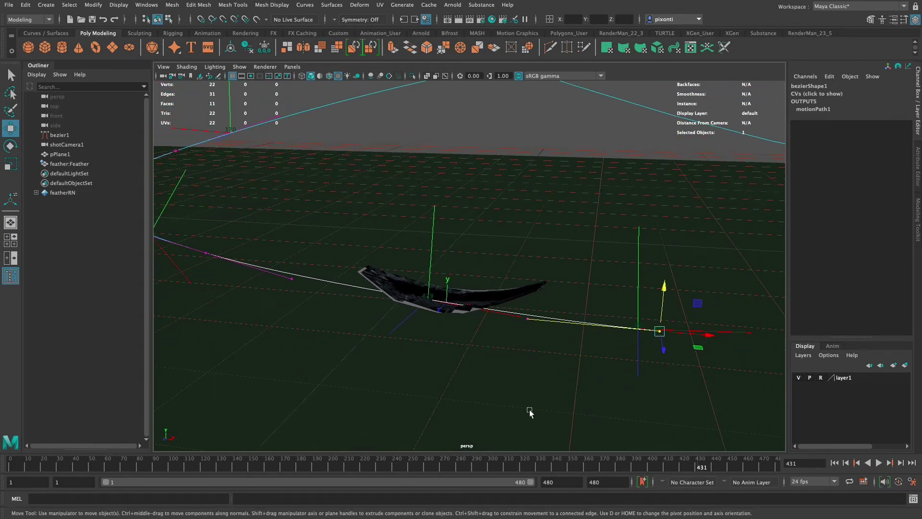
pyautogui.click(482, 300)
pyautogui.click(823, 194)
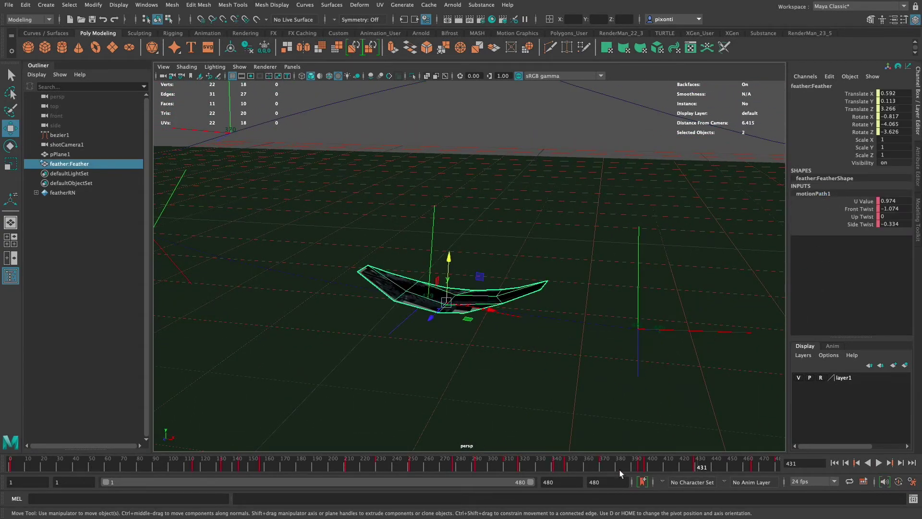
pyautogui.moveTo(743, 470); pyautogui.dragTo(696, 466)
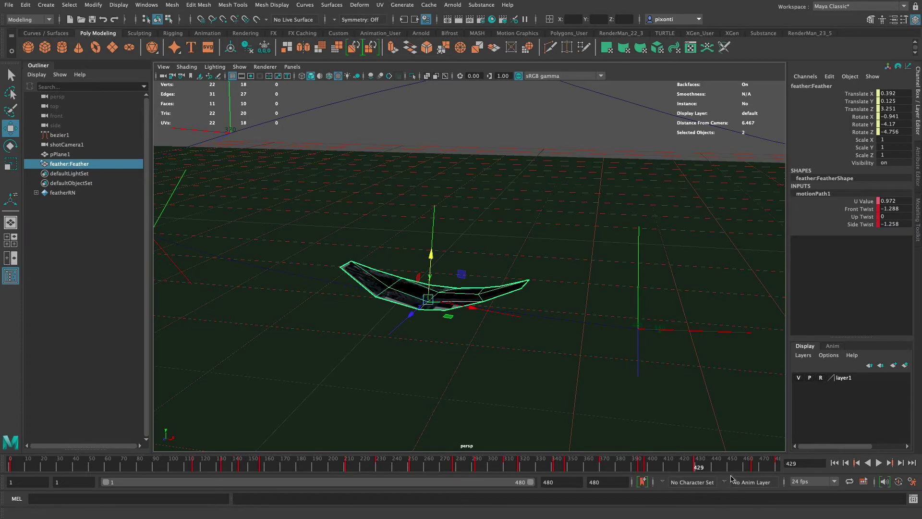
pyautogui.moveTo(692, 469); pyautogui.dragTo(719, 467)
pyautogui.click(430, 296)
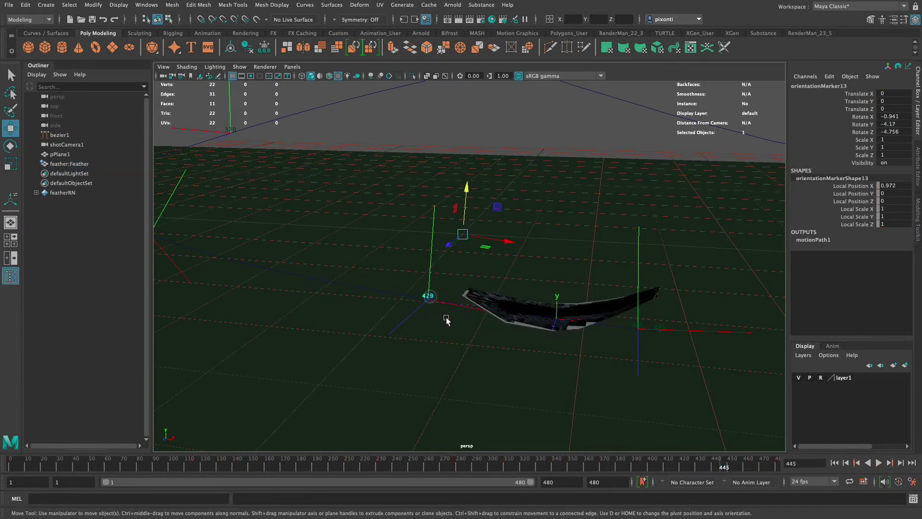
pyautogui.moveTo(710, 467)
pyautogui.mouseDown()
pyautogui.moveTo(688, 466)
pyautogui.moveTo(699, 468)
pyautogui.mouseUp()
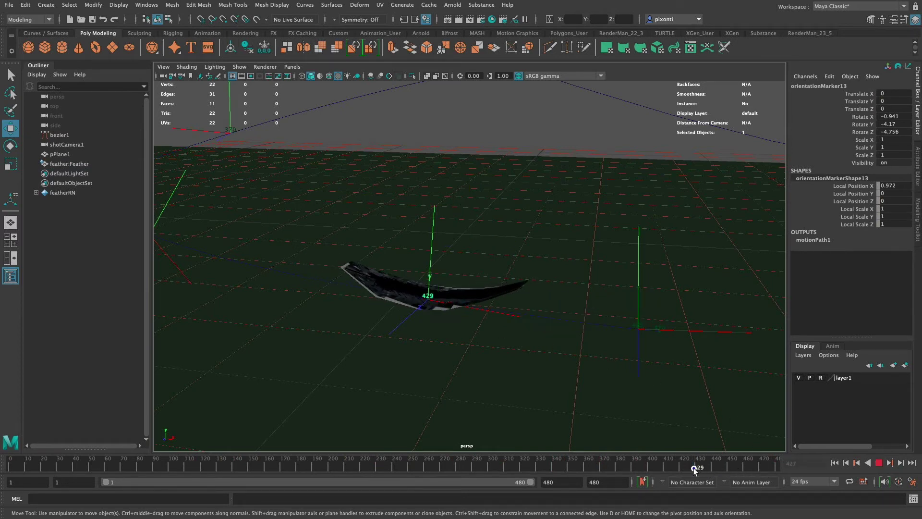
pyautogui.click(826, 239)
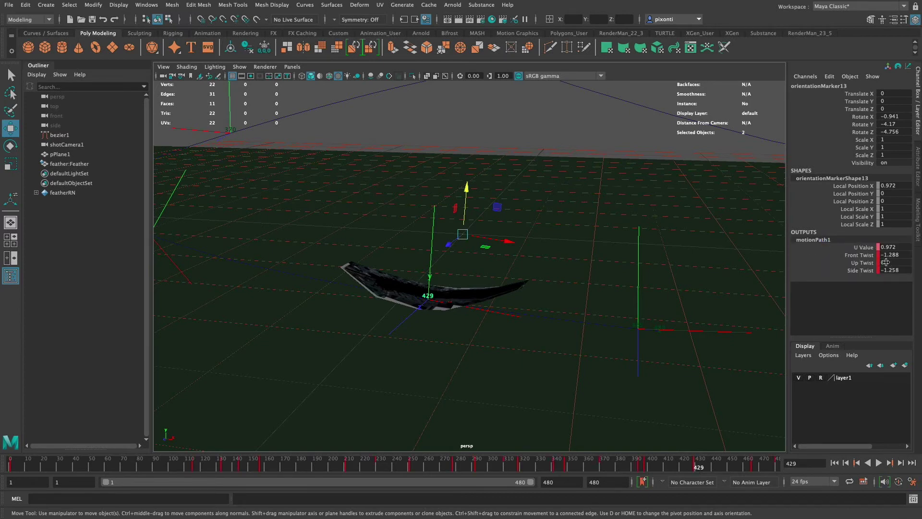
pyautogui.moveTo(694, 468); pyautogui.dragTo(701, 467)
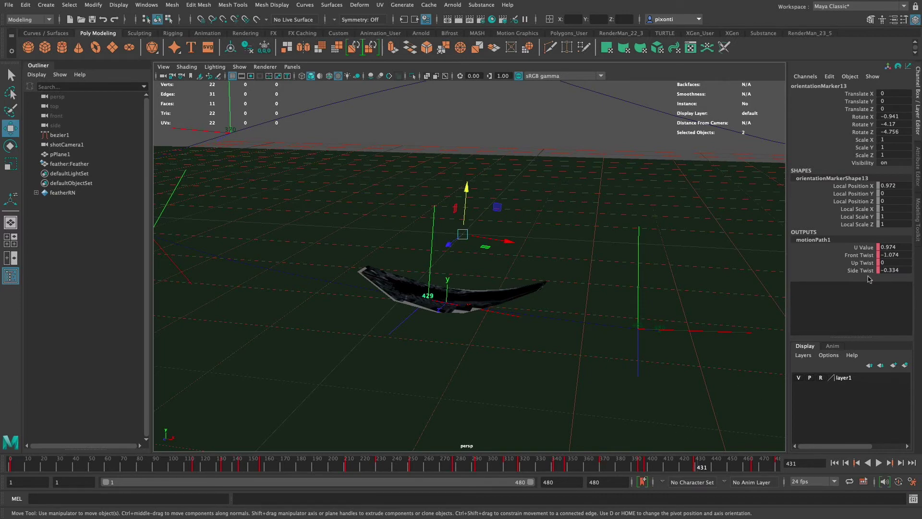
# Step: At frame 429, turn the feather to about 21.6 Up and 1 Side Twist, and key motionPath1's Front, Up and Side Twist
pyautogui.moveTo(698, 469); pyautogui.dragTo(694, 470)
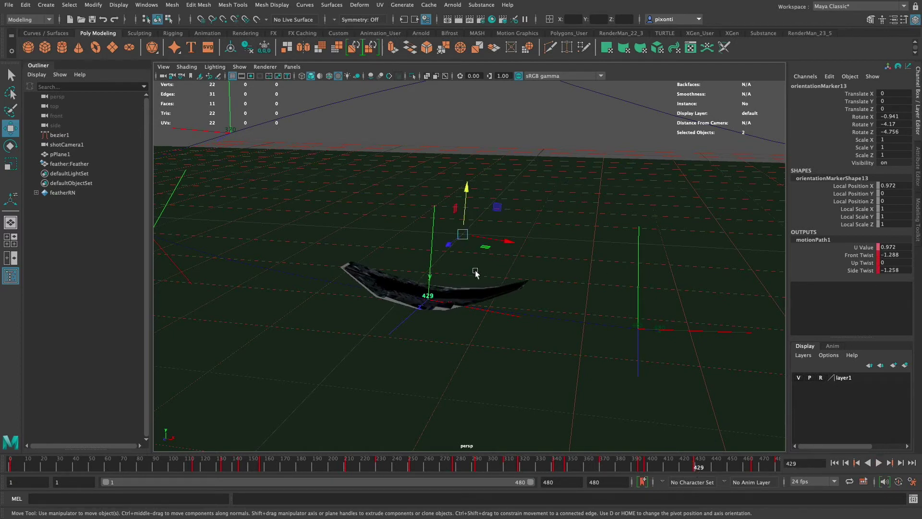
pyautogui.click(454, 295)
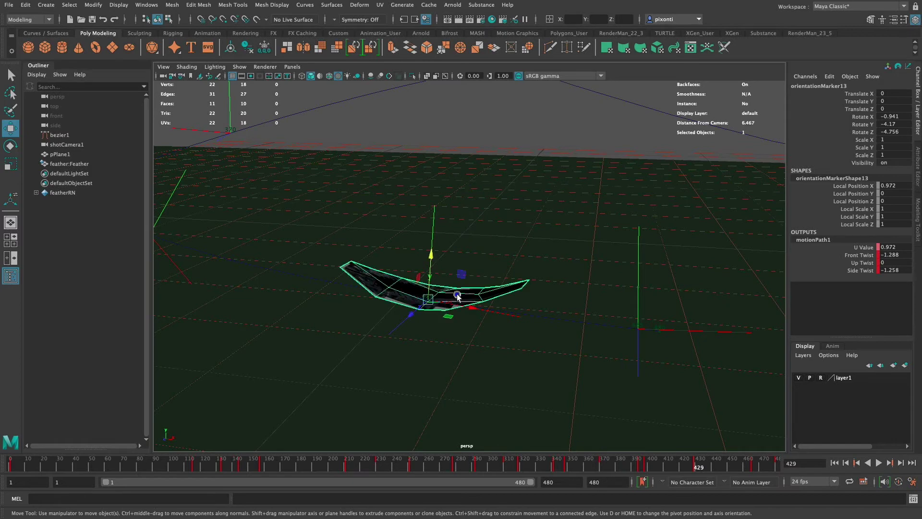
pyautogui.press('t')
pyautogui.moveTo(443, 313); pyautogui.dragTo(460, 282)
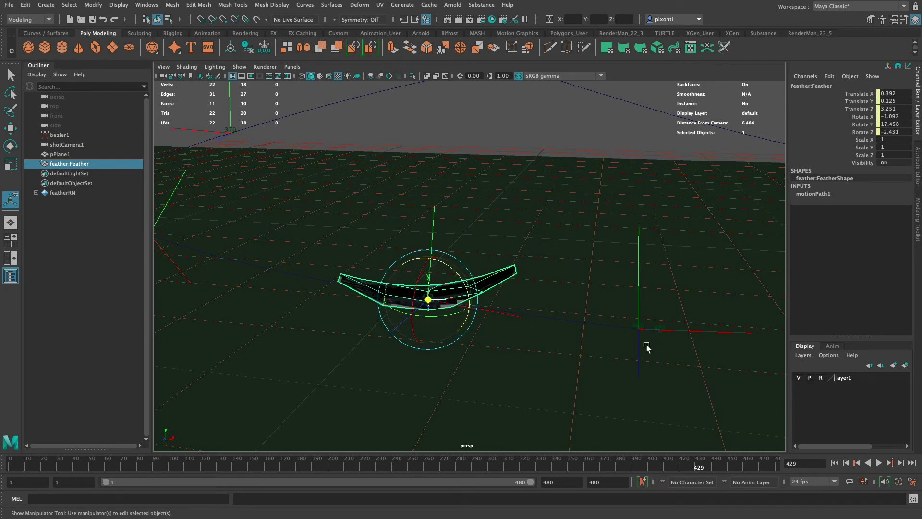
pyautogui.click(825, 194)
pyautogui.moveTo(860, 208); pyautogui.dragTo(863, 224)
pyautogui.press('s')
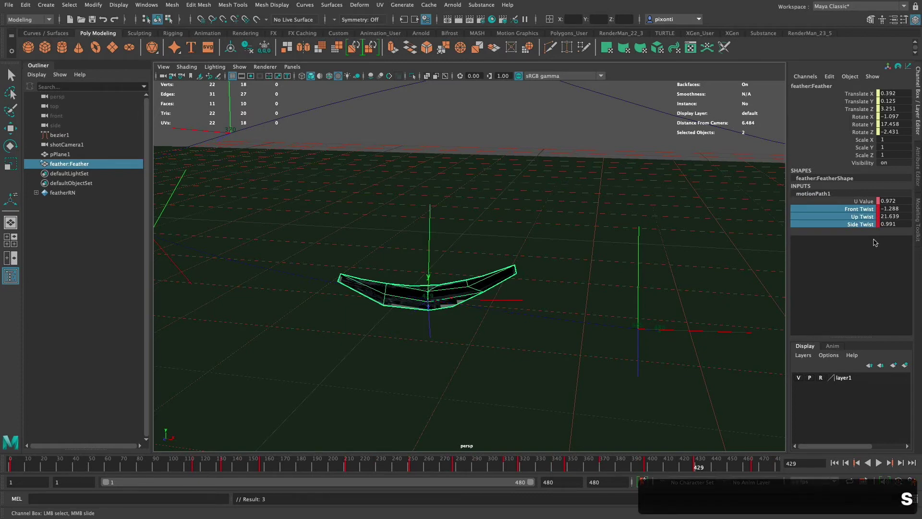
# Step: Look through shotCamera1 and play the feather animation from frame 1 to review the whole fall
pyautogui.moveTo(699, 465); pyautogui.dragTo(501, 470)
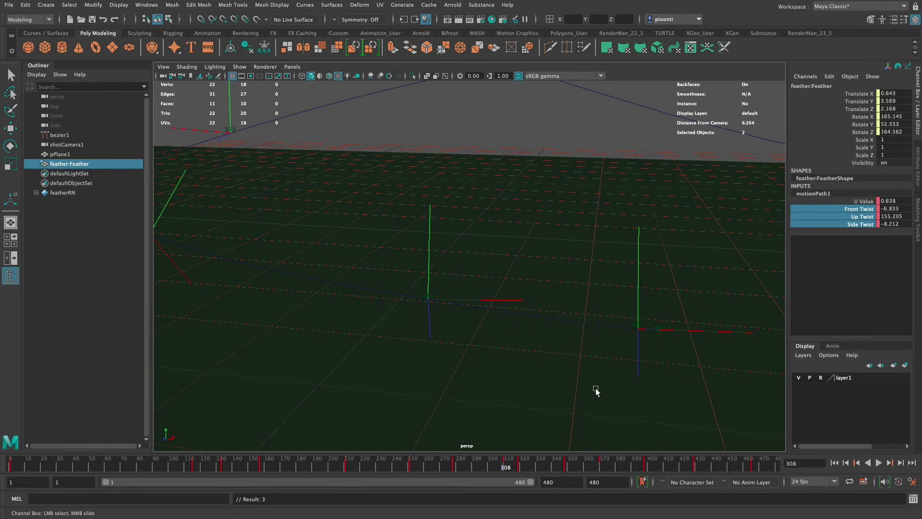
pyautogui.keyDown('alt'); pyautogui.moveTo(696, 298); pyautogui.dragTo(570, 339); pyautogui.keyUp('alt')
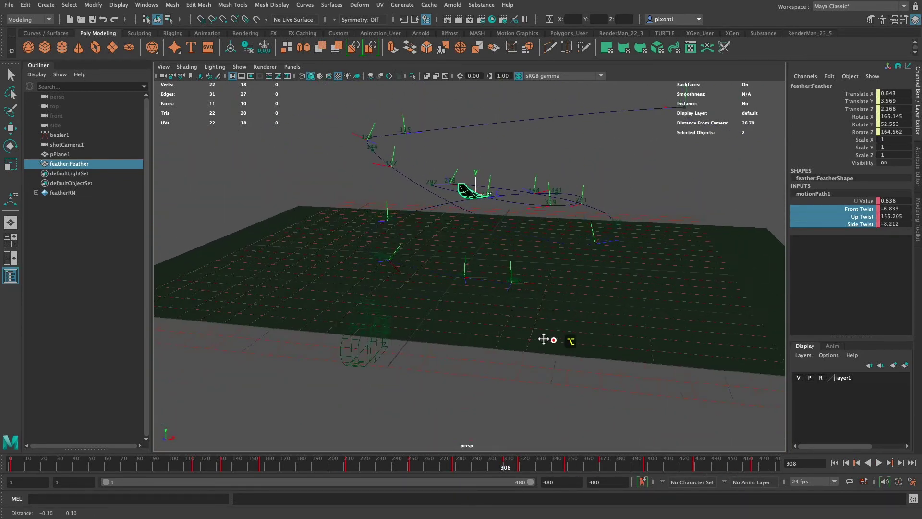
pyautogui.keyDown('alt'); pyautogui.moveTo(570, 352); pyautogui.dragTo(560, 315, button='right'); pyautogui.keyUp('alt')
pyautogui.click(293, 67)
pyautogui.moveTo(310, 76)
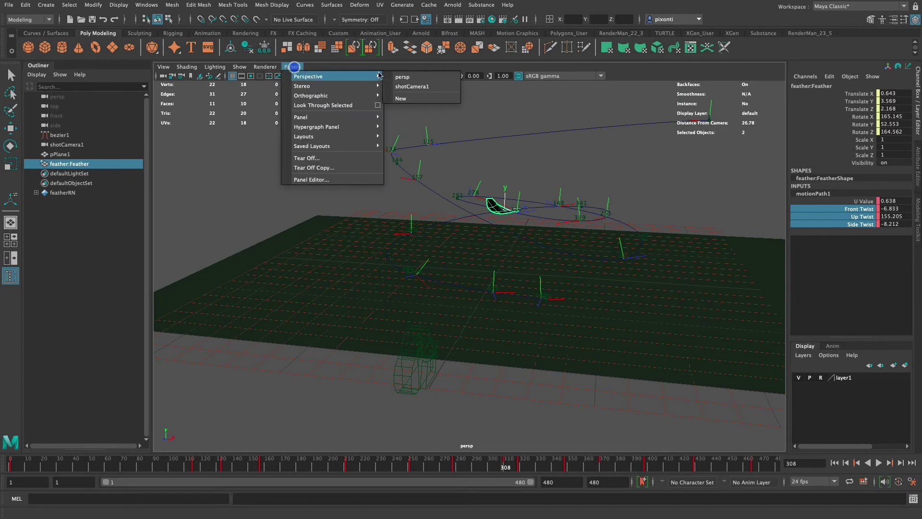
pyautogui.click(417, 85)
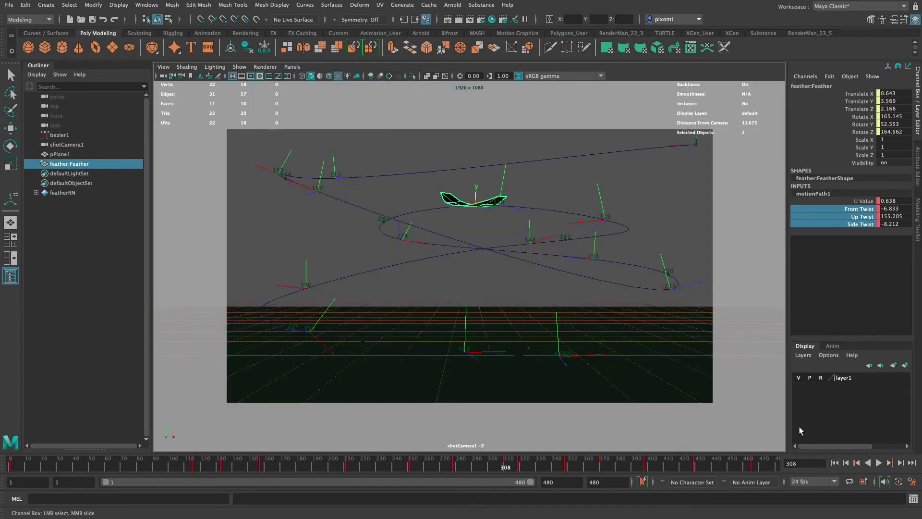
pyautogui.click(878, 462)
pyautogui.click(879, 463)
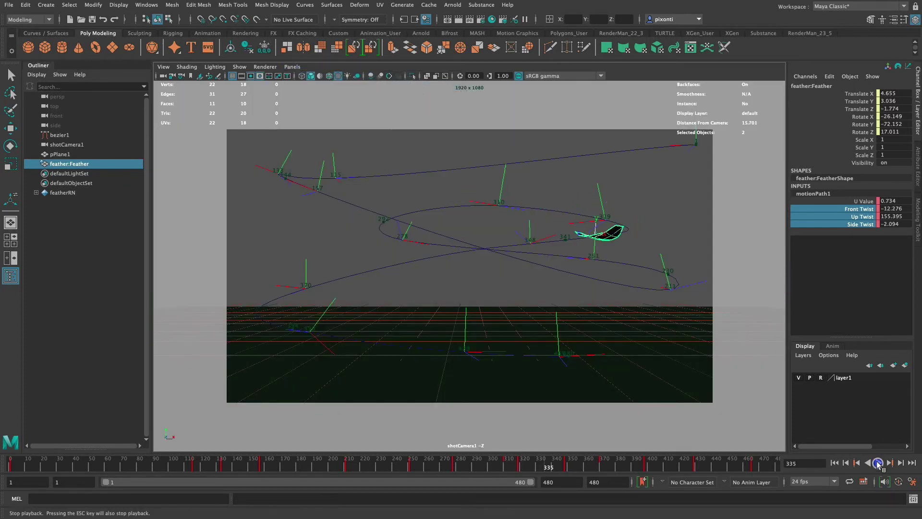
pyautogui.click(835, 463)
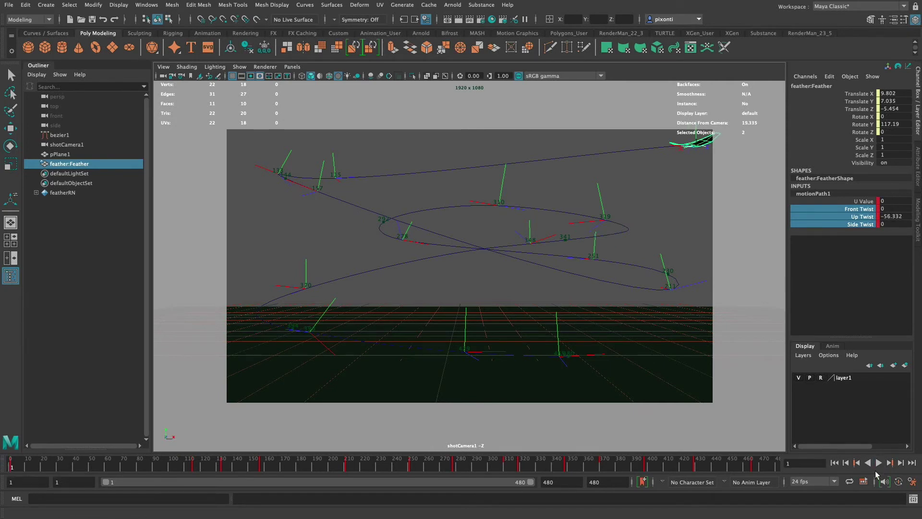
pyautogui.click(878, 463)
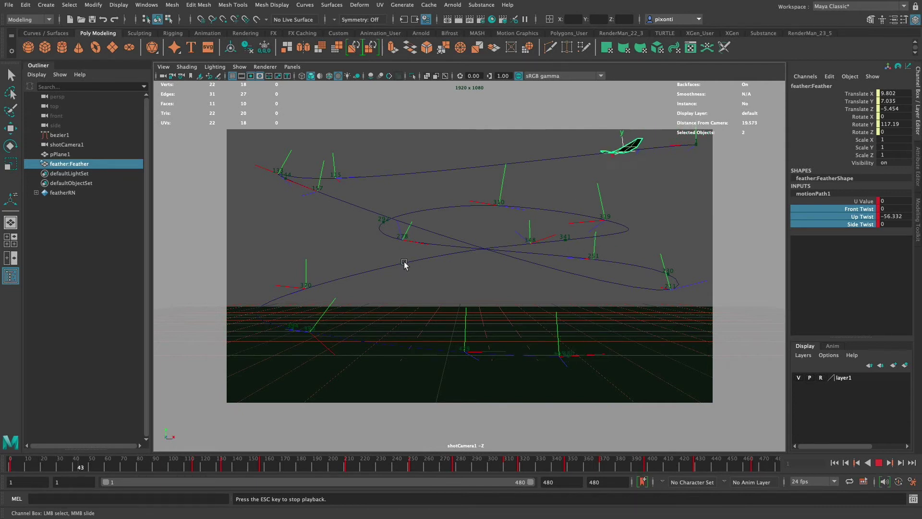
# Step: Stop the playback, go to frame 278 and set motionPath1's Up Twist to 0
pyautogui.moveTo(468, 465)
pyautogui.mouseDown()
pyautogui.moveTo(523, 469)
pyautogui.moveTo(439, 481)
pyautogui.moveTo(502, 470)
pyautogui.moveTo(462, 484)
pyautogui.moveTo(474, 482)
pyautogui.moveTo(505, 469)
pyautogui.moveTo(455, 492)
pyautogui.moveTo(488, 464)
pyautogui.moveTo(453, 473)
pyautogui.mouseUp()
pyautogui.press('Escape')
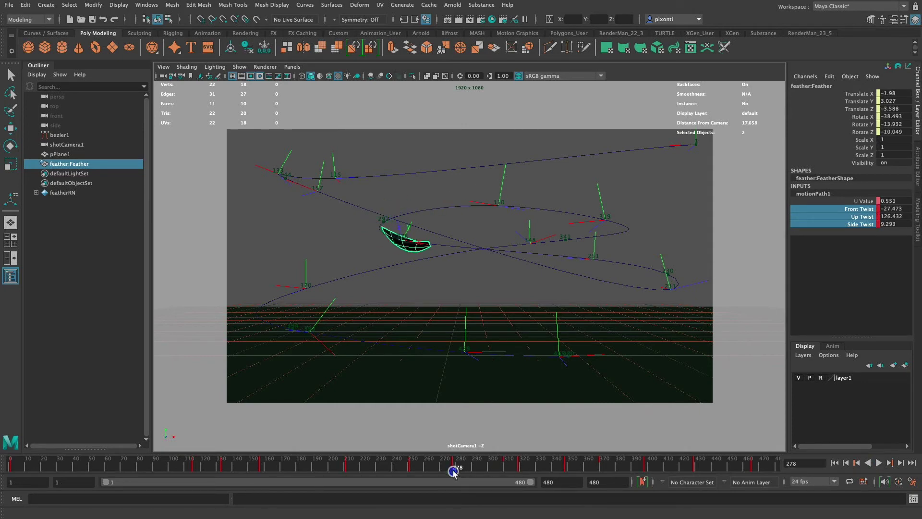
pyautogui.click(894, 216)
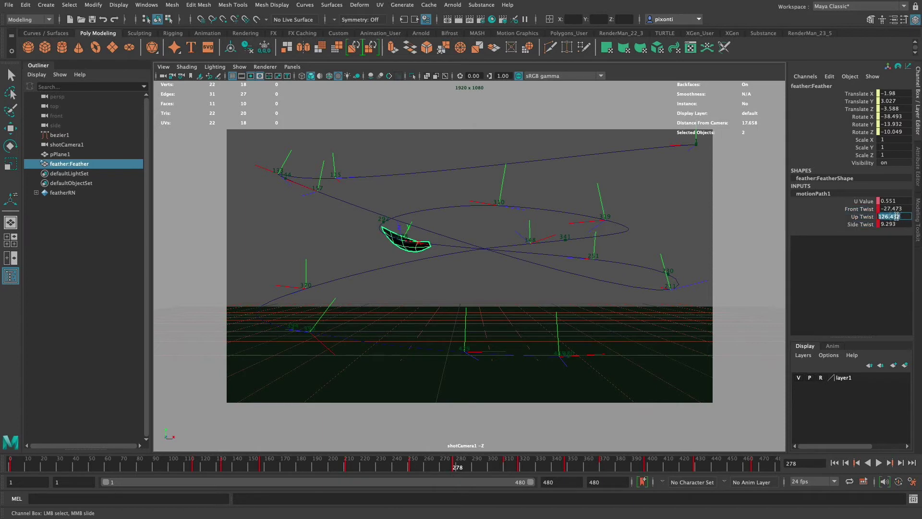
pyautogui.hotkey('shift', 'Return')
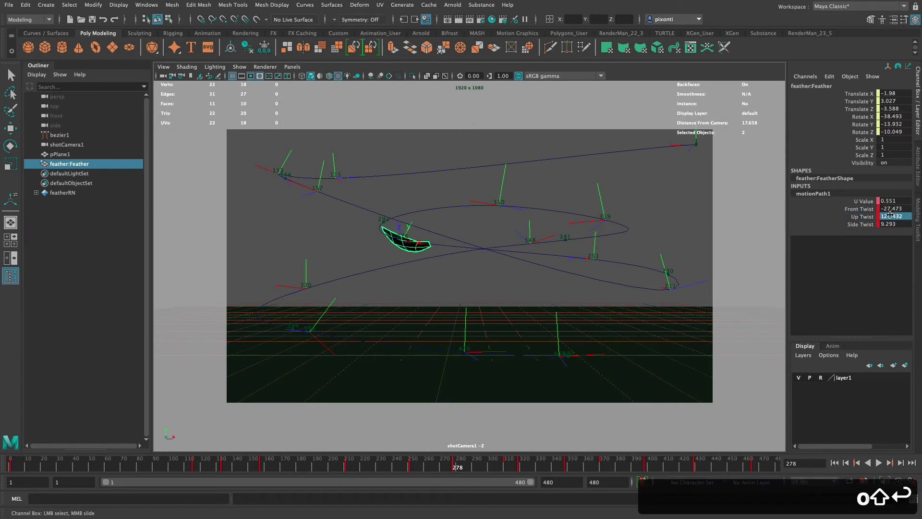
pyautogui.write('0')
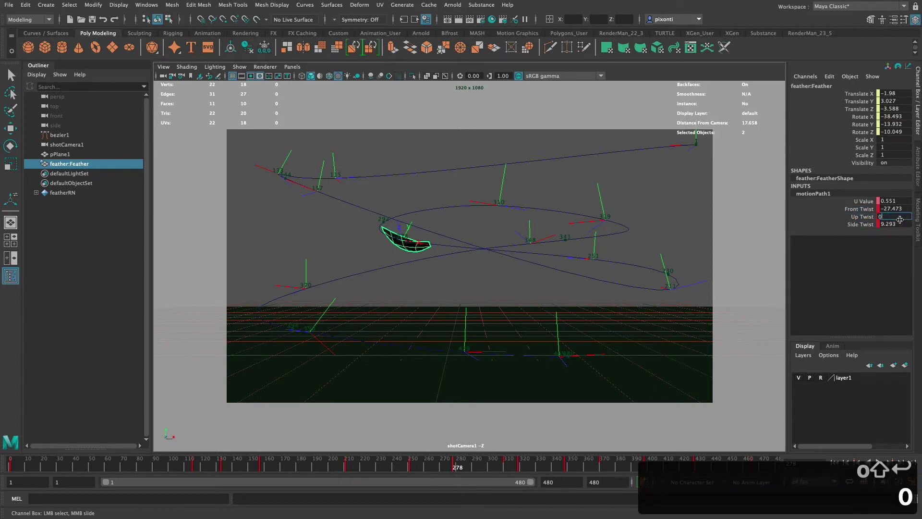
pyautogui.press('Return')
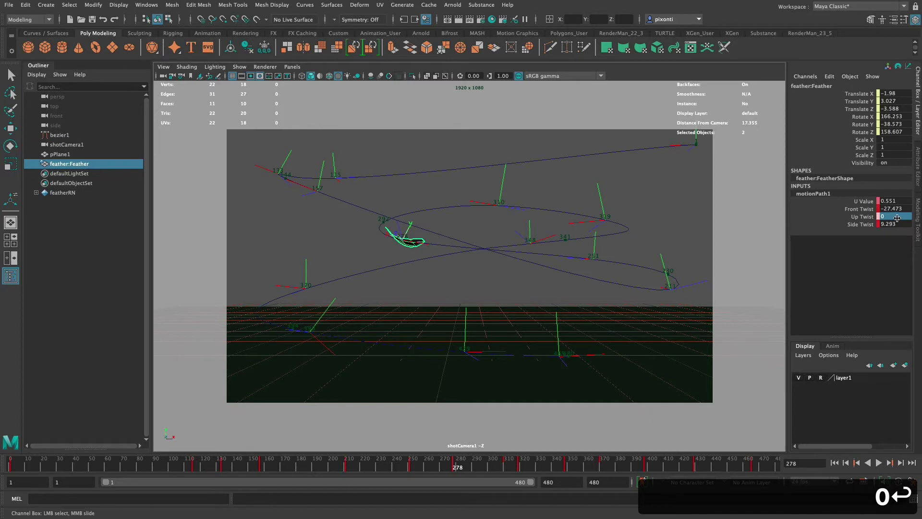
# Step: Turn the feather to about -1.9 Front Twist and -22.9 Up Twist, and key motionPath1's Front, Up and Side Twist
pyautogui.click(867, 216)
pyautogui.press('t')
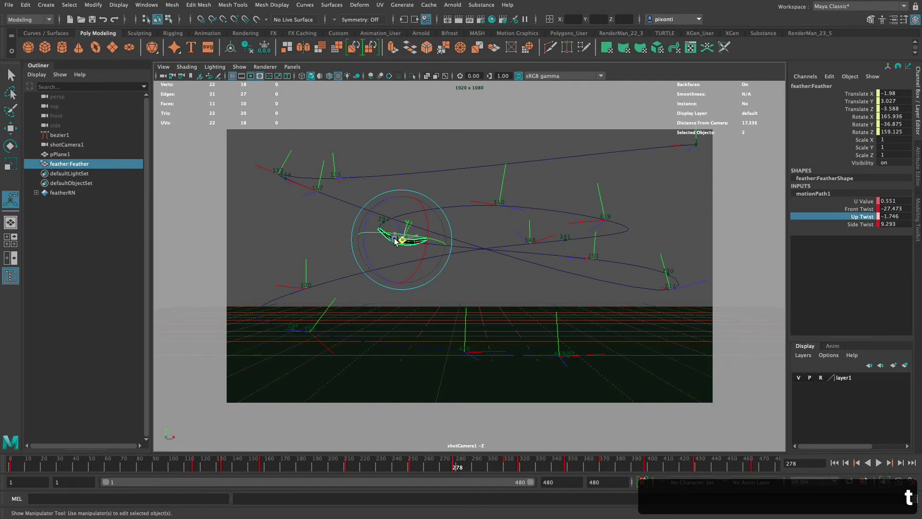
pyautogui.moveTo(398, 240); pyautogui.dragTo(423, 245)
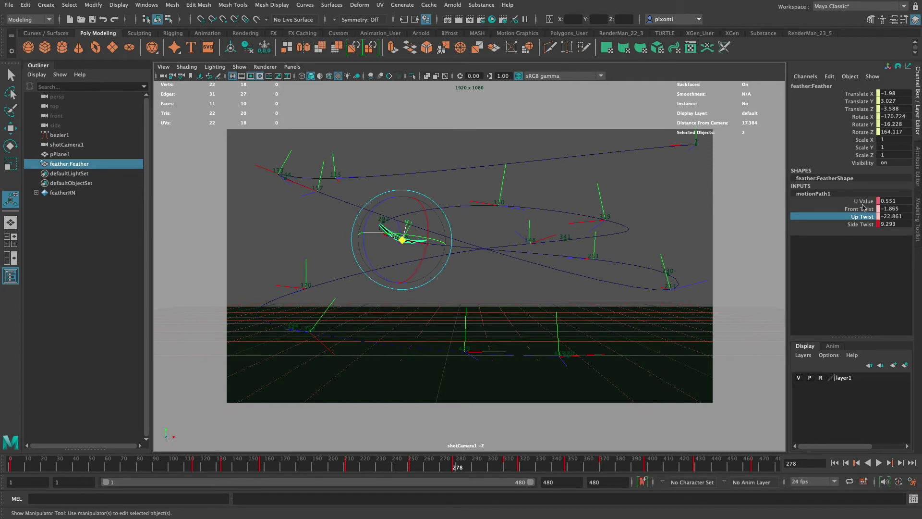
pyautogui.moveTo(863, 208); pyautogui.dragTo(862, 224)
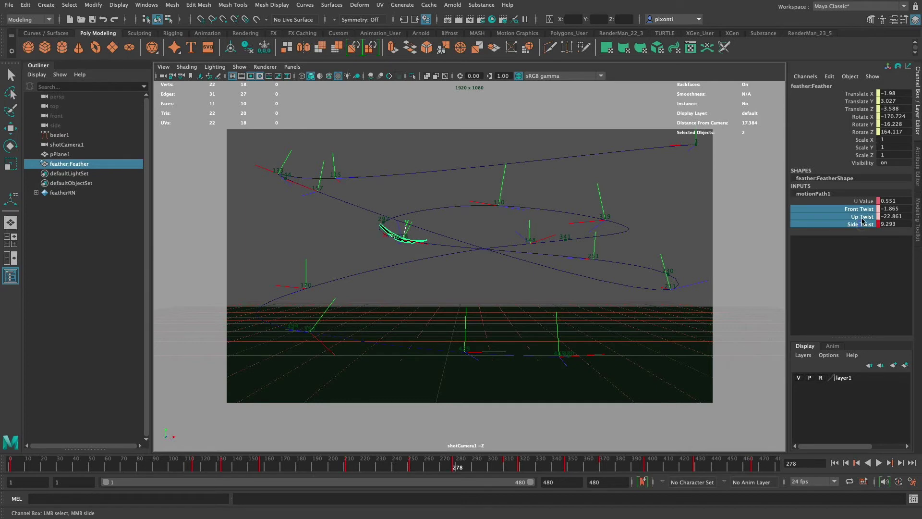
pyautogui.press('s')
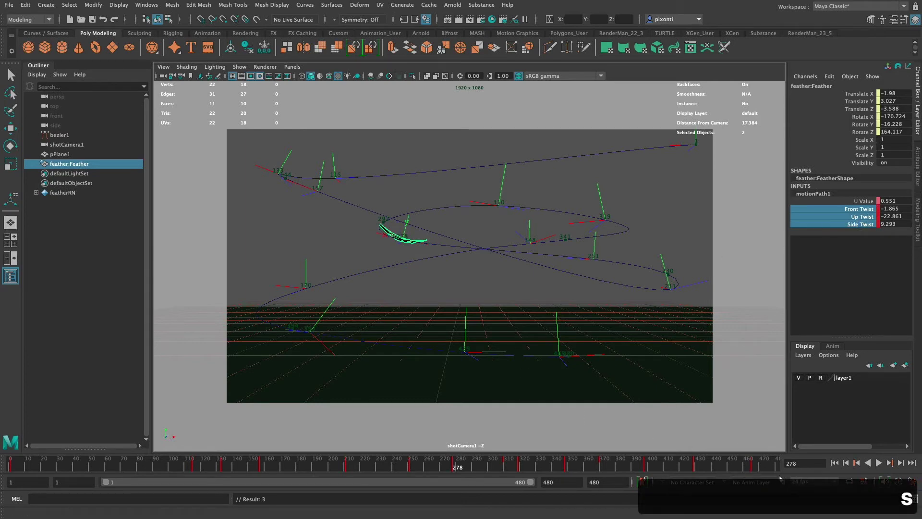
# Step: At frame 251, set motionPath1's Up Twist to 52 and Side Twist to -5, and key the Front, Up and Side Twist channels
pyautogui.moveTo(476, 467); pyautogui.dragTo(408, 469)
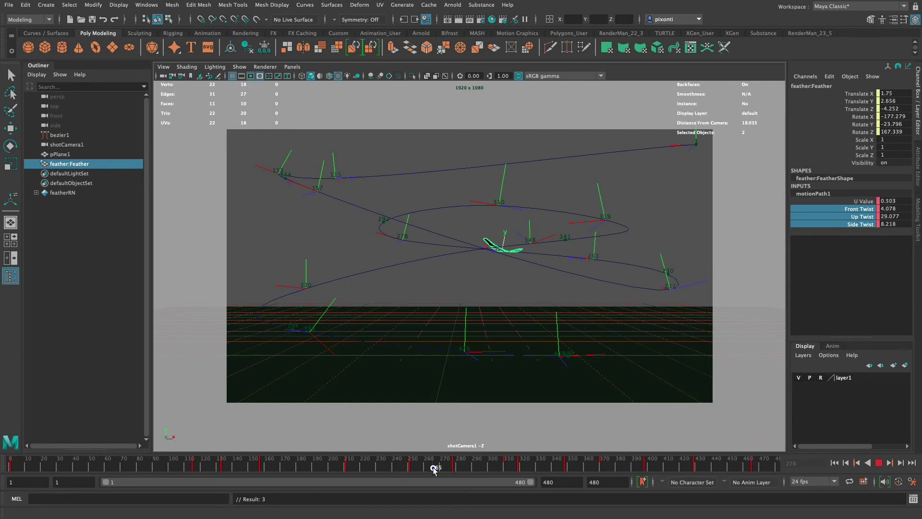
pyautogui.press('Escape')
pyautogui.moveTo(419, 467); pyautogui.dragTo(412, 471)
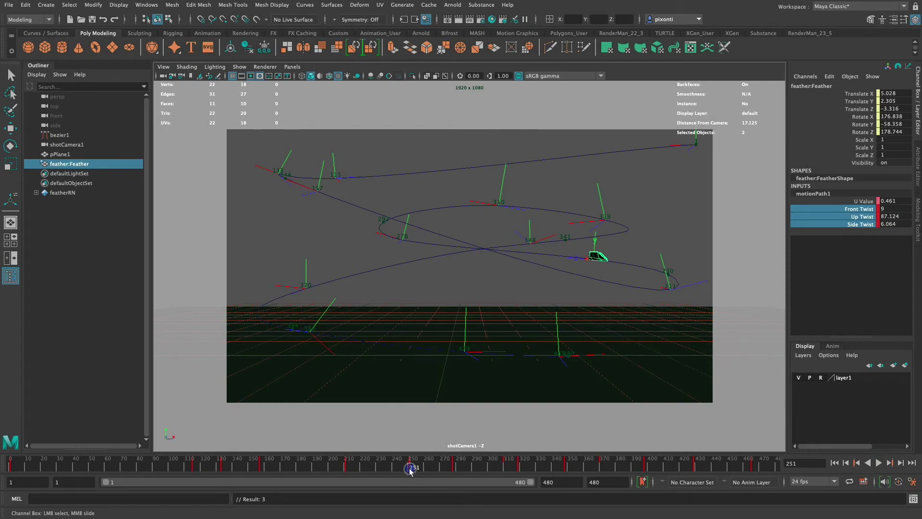
pyautogui.click(894, 217)
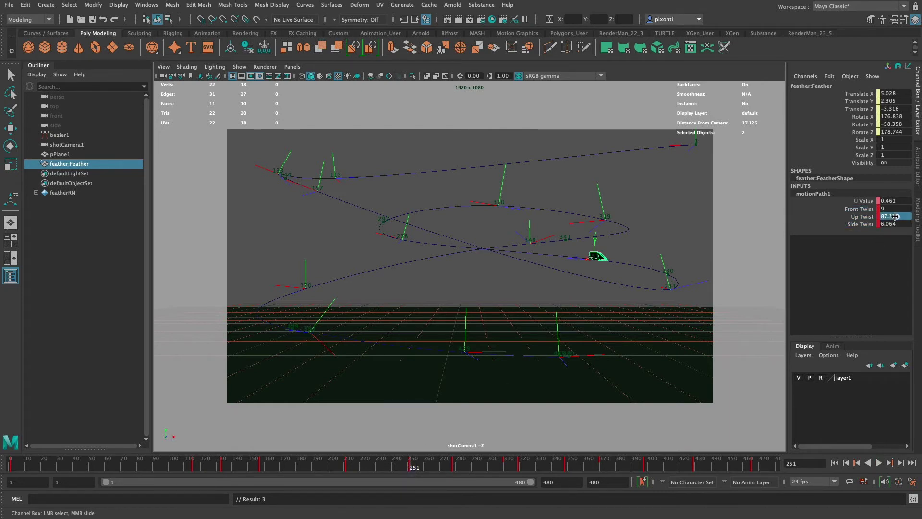
pyautogui.moveTo(777, 227); pyautogui.dragTo(562, 240, button='middle')
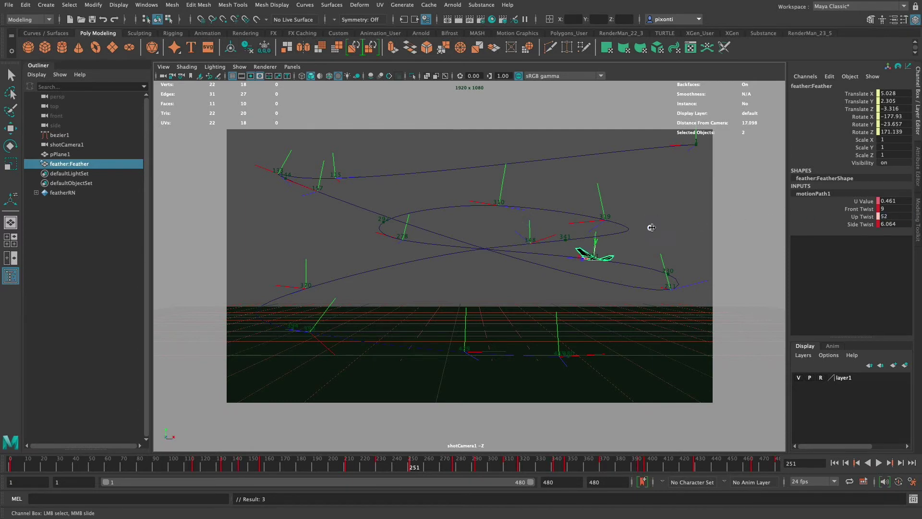
pyautogui.moveTo(894, 224); pyautogui.dragTo(674, 245, button='middle')
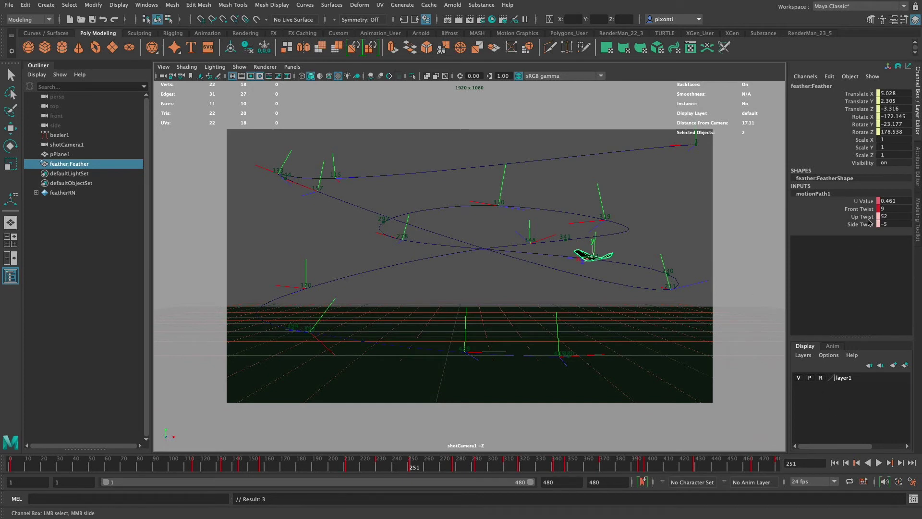
pyautogui.moveTo(869, 222)
pyautogui.mouseDown()
pyautogui.moveTo(867, 210)
pyautogui.moveTo(866, 225)
pyautogui.mouseUp()
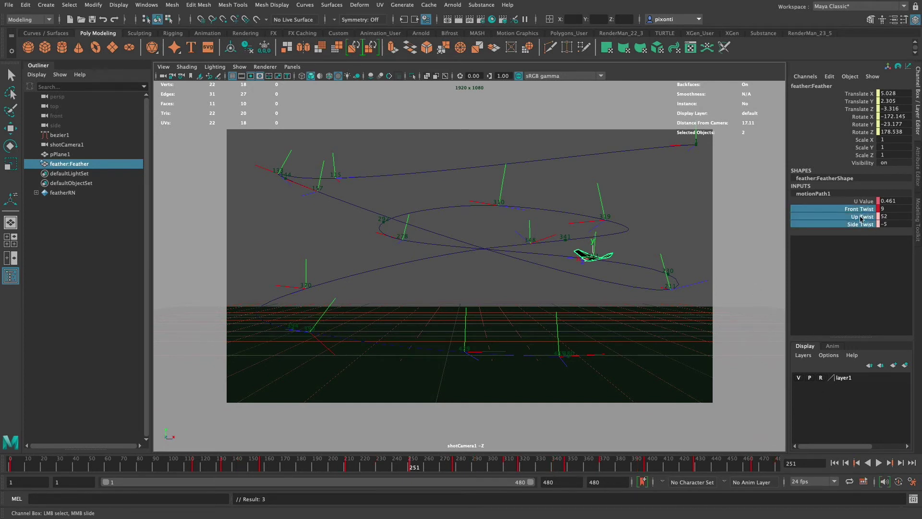
pyautogui.rightClick(862, 219)
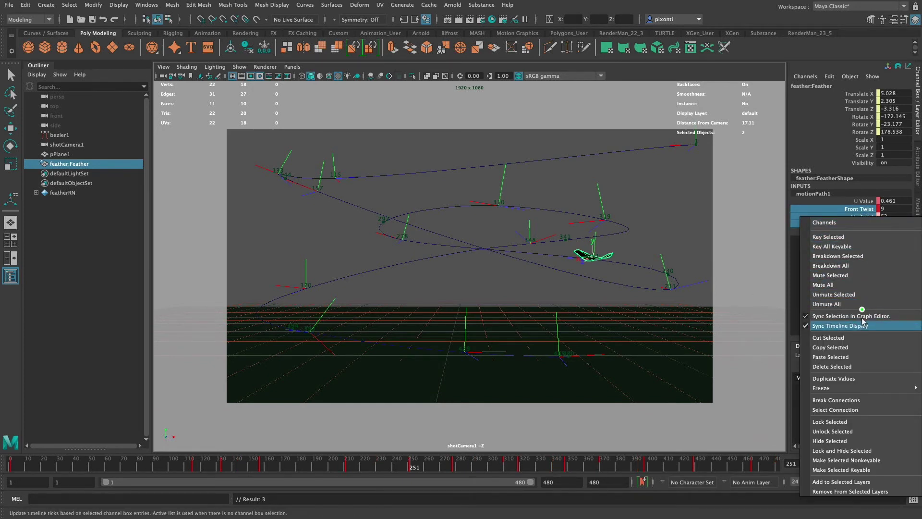
pyautogui.click(870, 237)
# Step: Return the feather animation to frame 2 and open the Graph Editor for its curves
pyautogui.moveTo(413, 466)
pyautogui.mouseDown()
pyautogui.moveTo(359, 466)
pyautogui.moveTo(435, 470)
pyautogui.moveTo(330, 466)
pyautogui.moveTo(689, 482)
pyautogui.moveTo(630, 479)
pyautogui.moveTo(714, 480)
pyautogui.moveTo(755, 469)
pyautogui.moveTo(12, 471)
pyautogui.mouseUp()
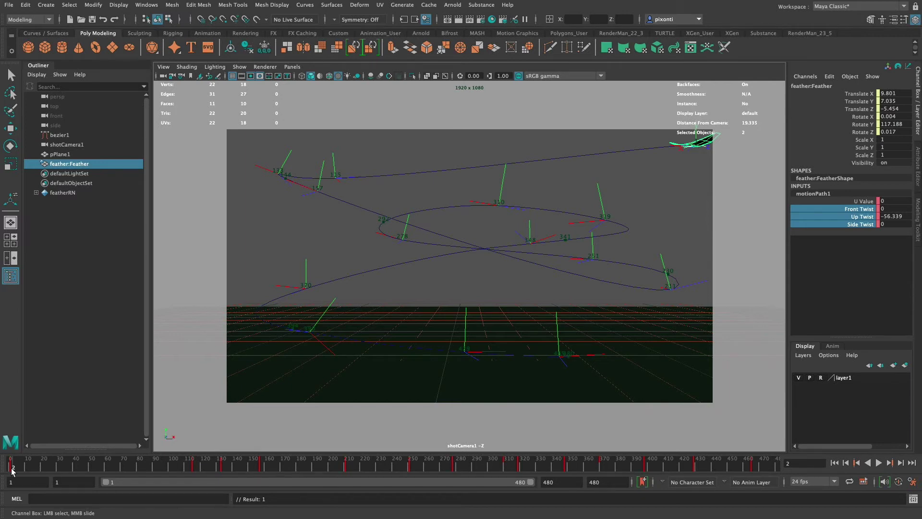
pyautogui.click(147, 5)
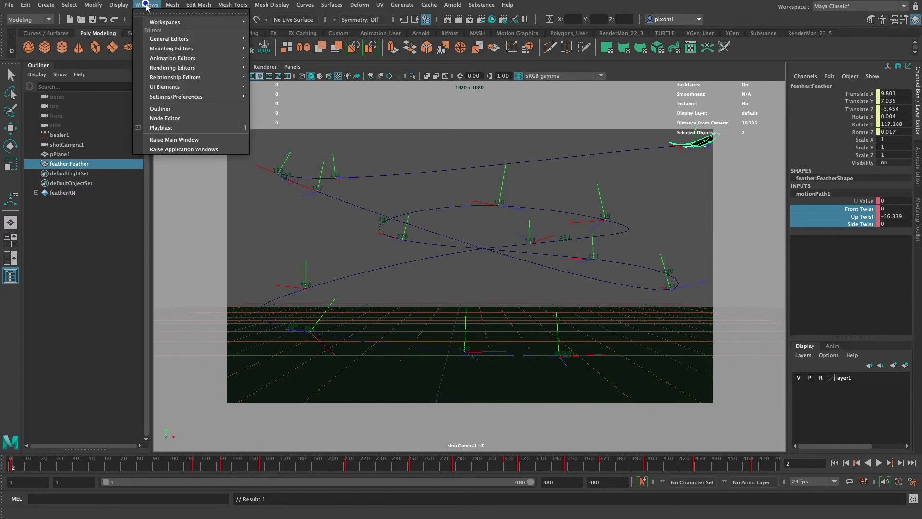
pyautogui.moveTo(202, 58)
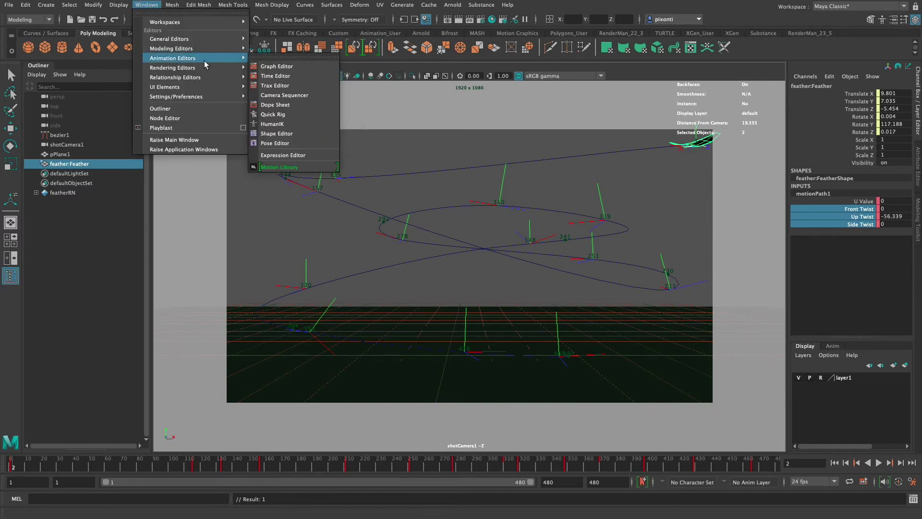
pyautogui.click(295, 66)
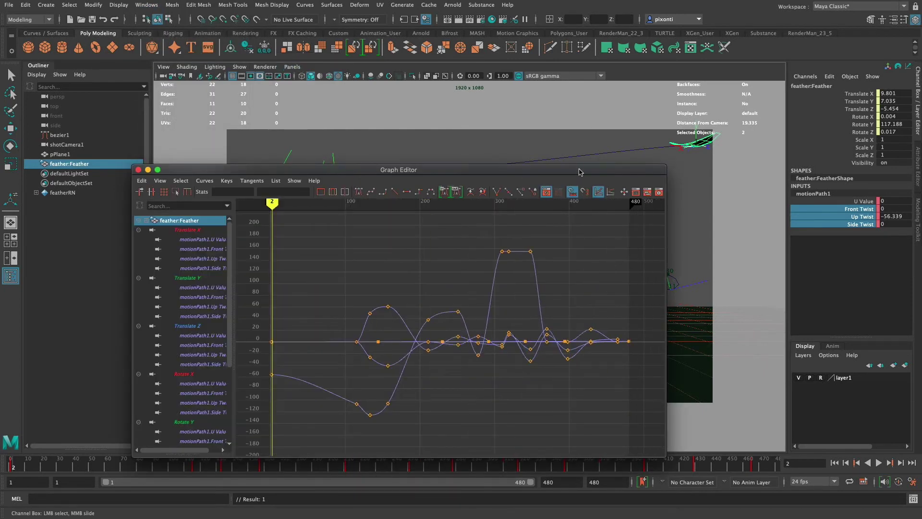
pyautogui.moveTo(579, 172); pyautogui.dragTo(634, 155)
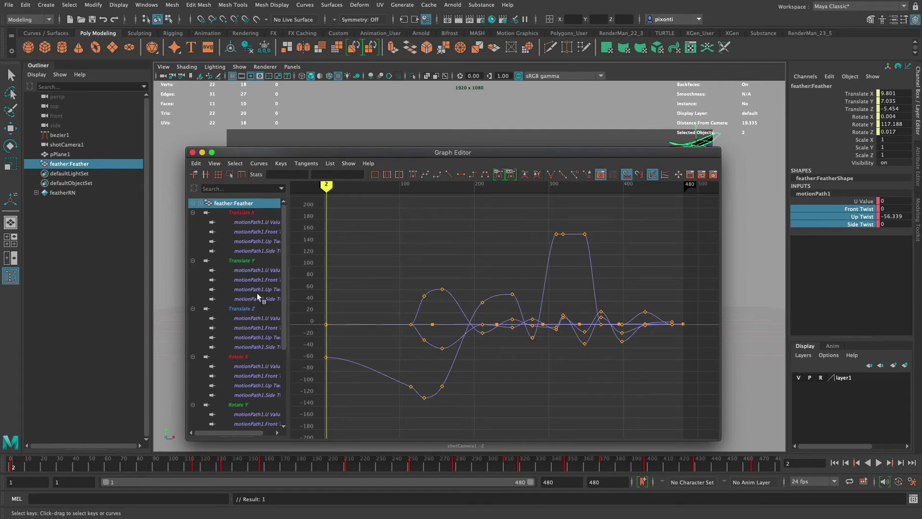
# Step: Examine the motionPath1 U Value, Front, Up and Side Twist curves listed for the feather's Translate X in the Graph Editor
pyautogui.click(269, 223)
pyautogui.click(270, 232)
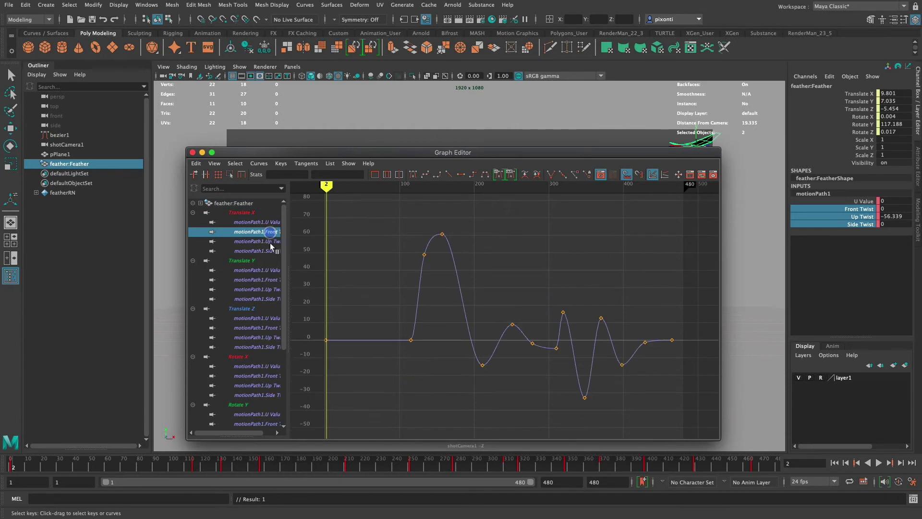
pyautogui.click(270, 242)
pyautogui.click(271, 251)
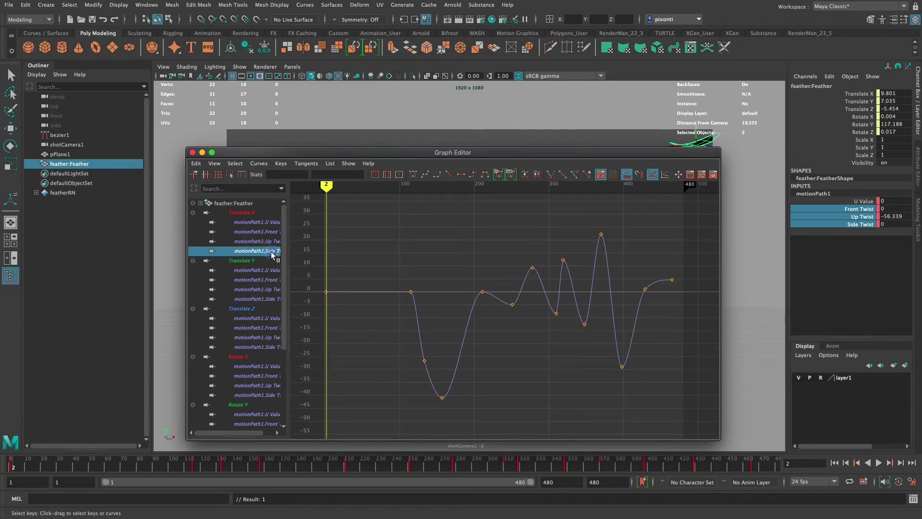
pyautogui.click(240, 212)
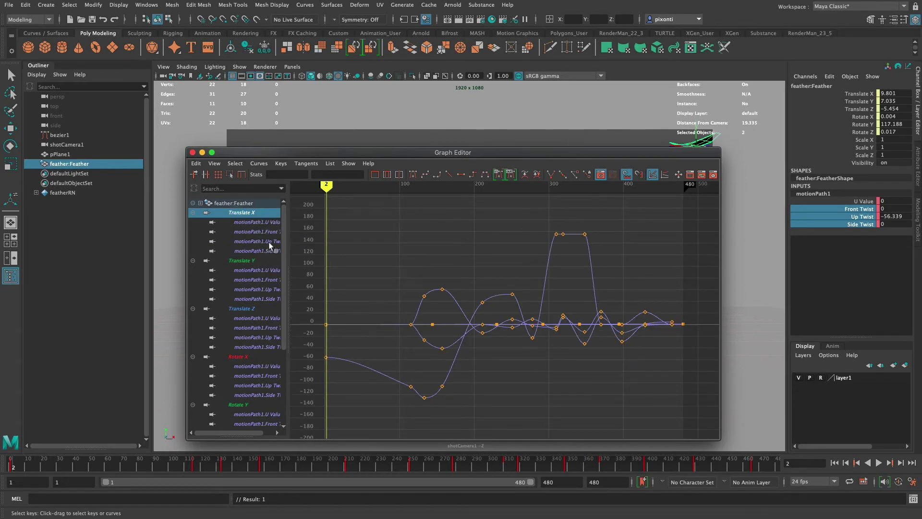
pyautogui.click(247, 261)
pyautogui.click(252, 213)
pyautogui.click(257, 241)
pyautogui.click(259, 232)
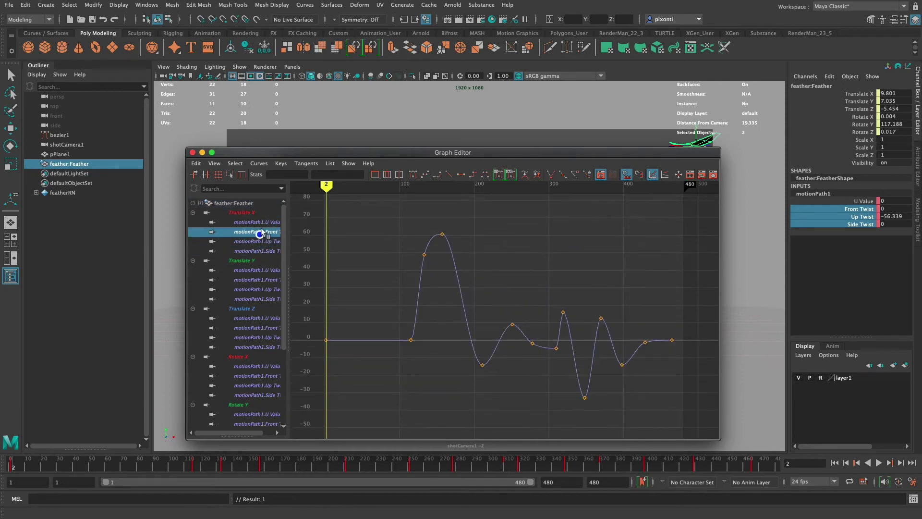
pyautogui.click(262, 222)
pyautogui.click(260, 250)
pyautogui.click(261, 241)
pyautogui.click(262, 232)
pyautogui.click(262, 223)
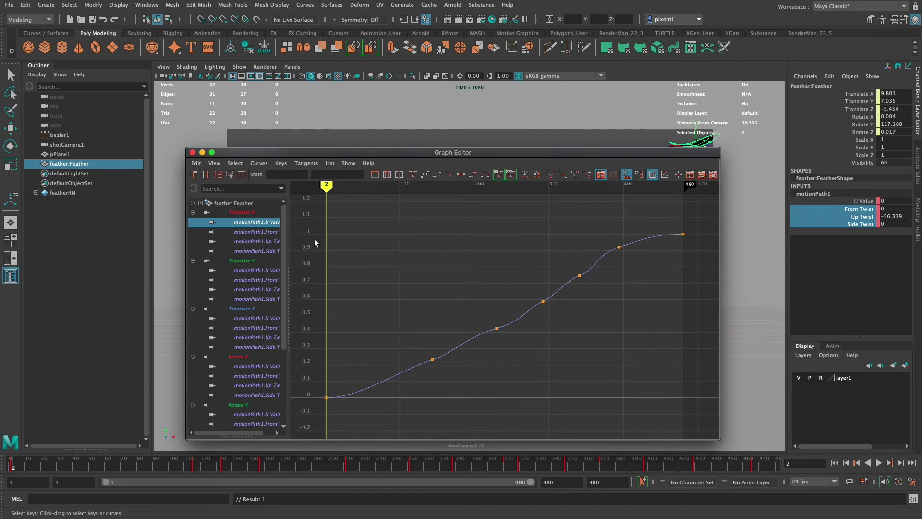
# Step: Compare the U Value and Front Twist curves across the feather's translate and rotate channels, and check Up Twist before displaying all its curves
pyautogui.click(264, 270)
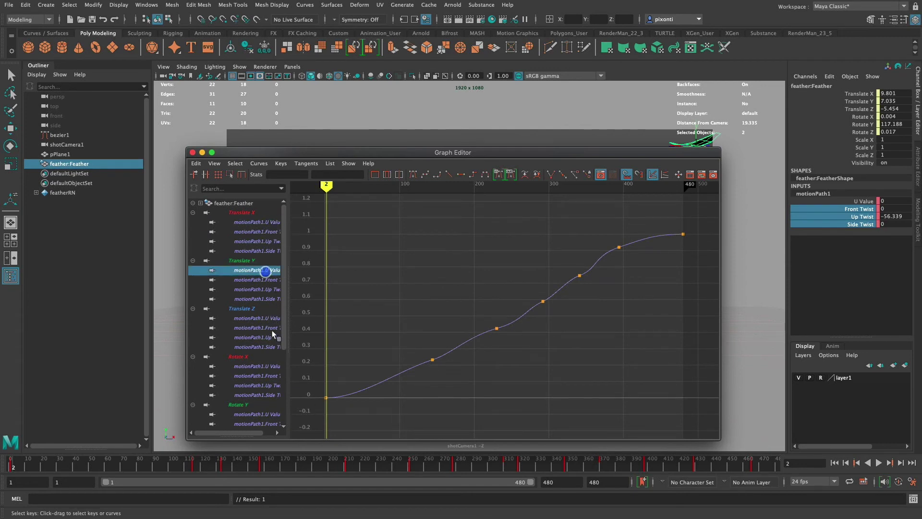
pyautogui.click(264, 318)
pyautogui.click(265, 366)
pyautogui.click(265, 414)
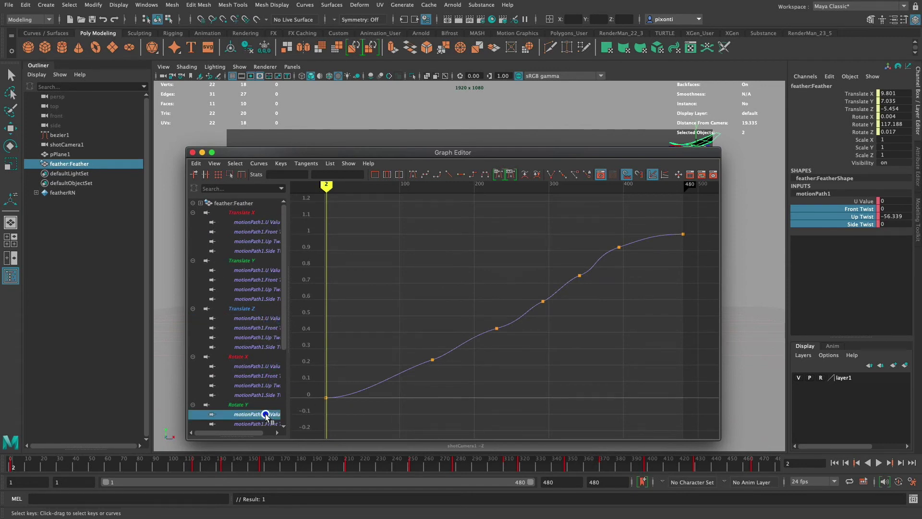
pyautogui.click(270, 232)
pyautogui.click(271, 280)
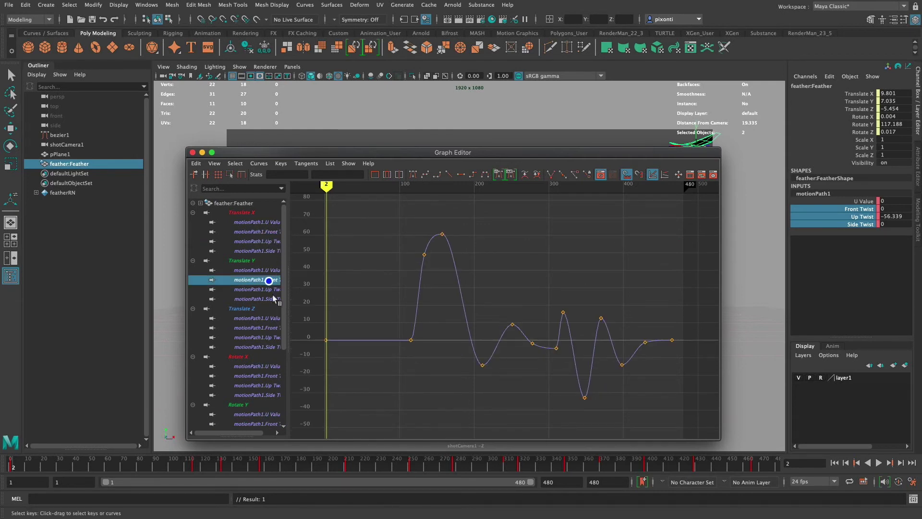
pyautogui.click(268, 327)
pyautogui.click(268, 375)
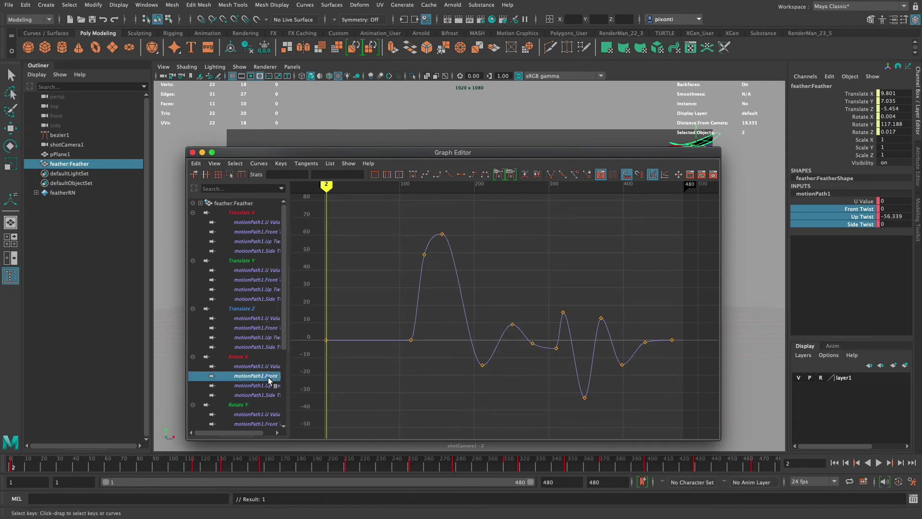
pyautogui.click(269, 241)
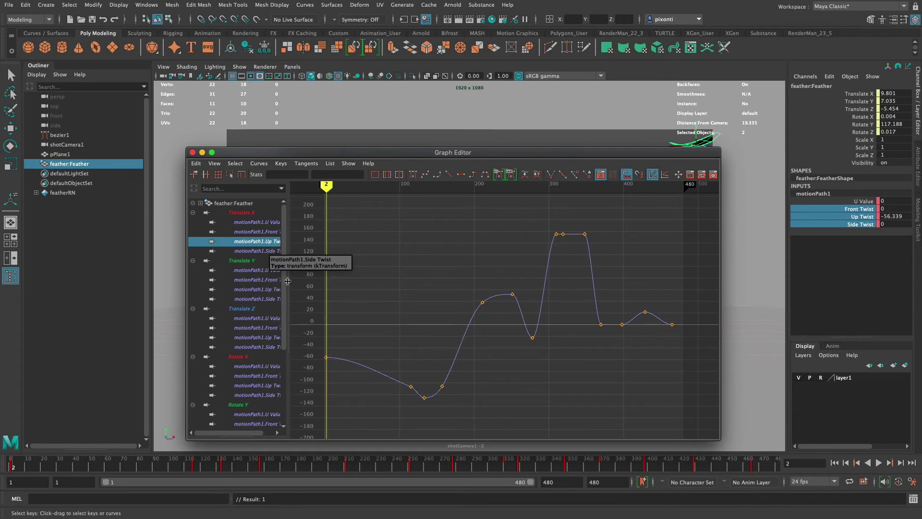
pyautogui.click(248, 206)
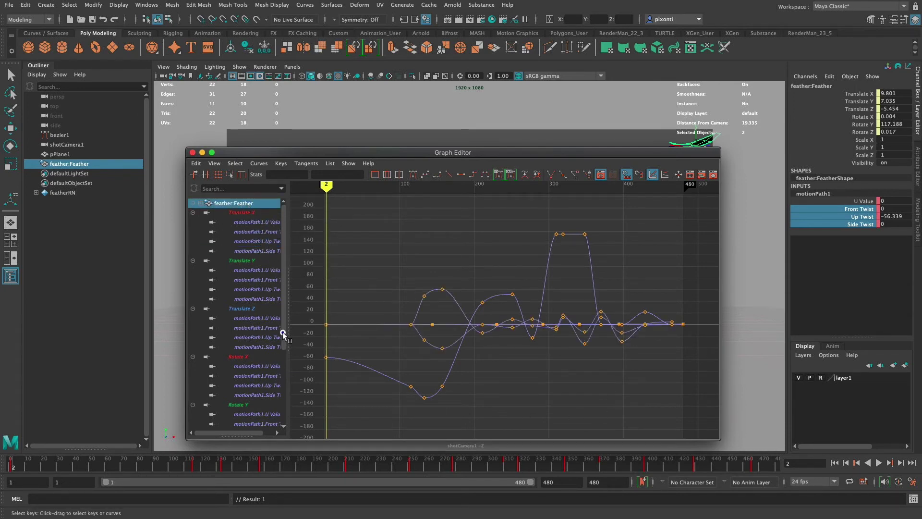
# Step: Examine the motionPath1 node's own U Value, Front, Up and Side Twist curves, and display them all together
pyautogui.moveTo(283, 333); pyautogui.dragTo(280, 425)
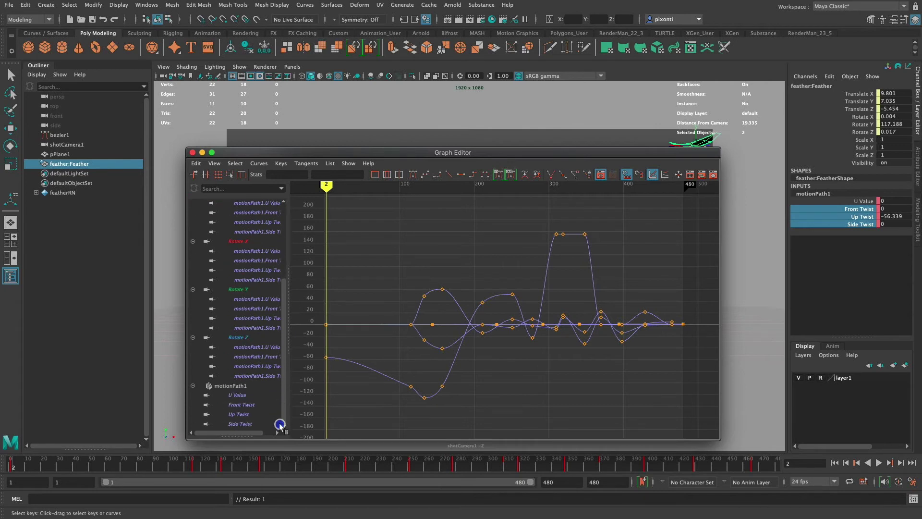
pyautogui.click(244, 394)
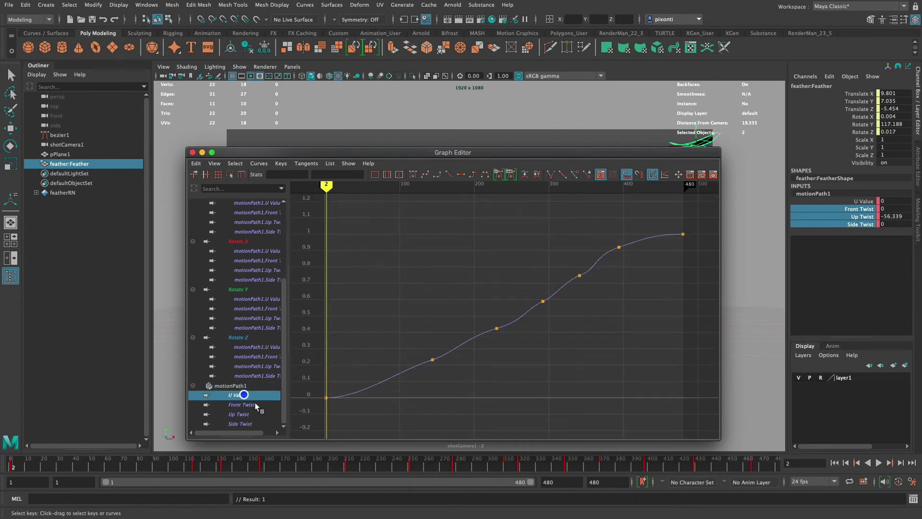
pyautogui.click(242, 404)
pyautogui.click(240, 414)
pyautogui.click(241, 423)
pyautogui.click(240, 395)
pyautogui.click(250, 386)
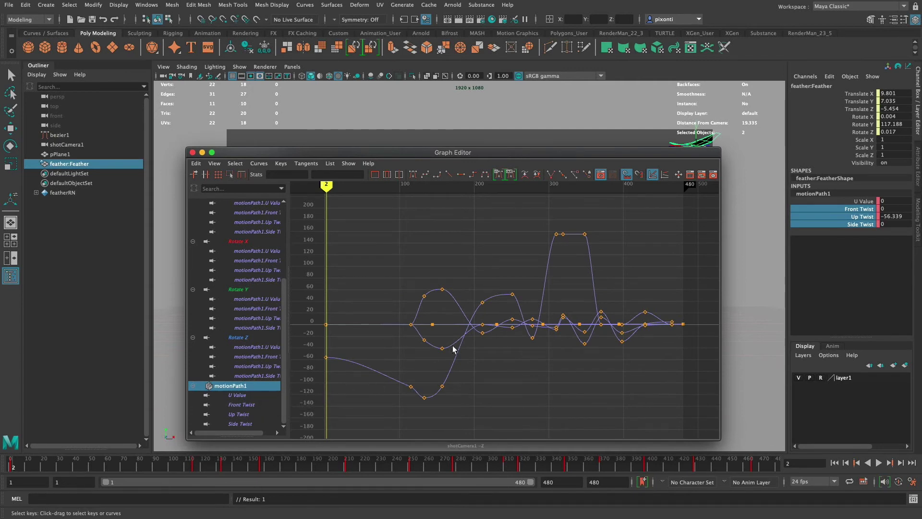
# Step: Smooth the first dip of the Up Twist curve by adjusting the tangents of the keys around frame 133
pyautogui.click(248, 395)
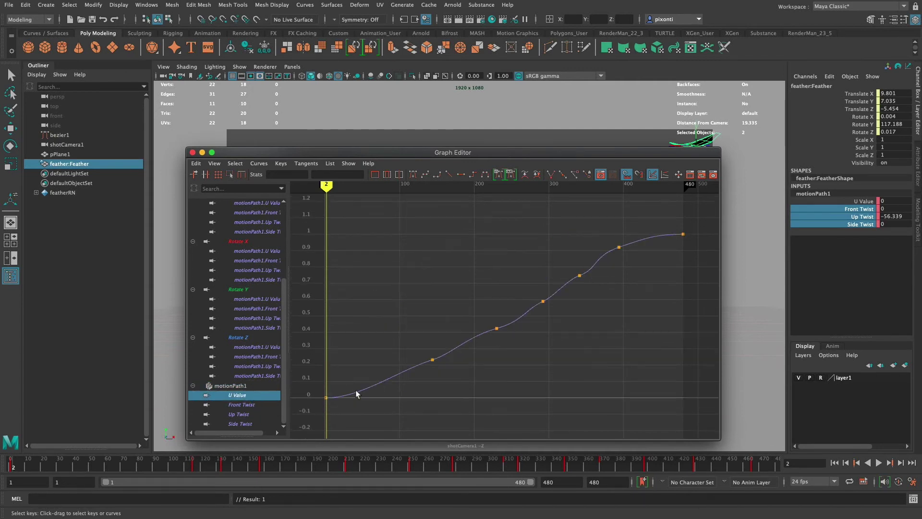
pyautogui.click(249, 385)
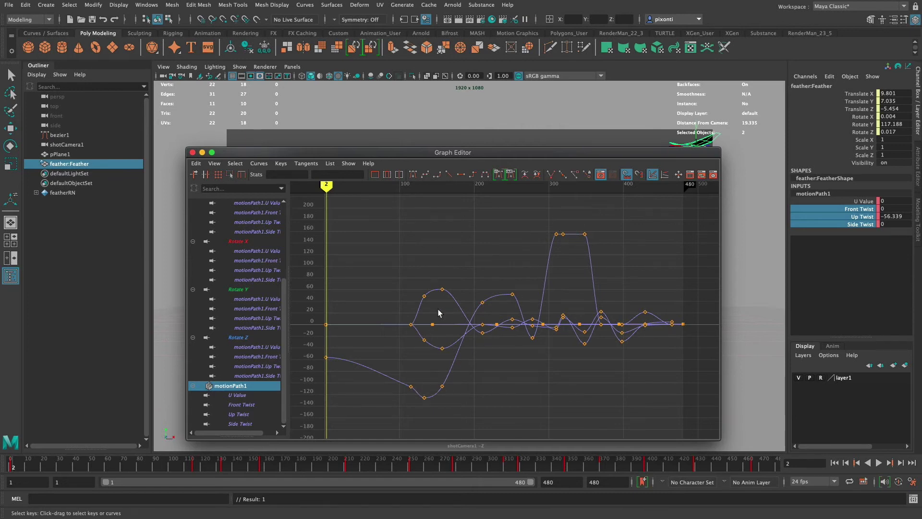
pyautogui.click(417, 411)
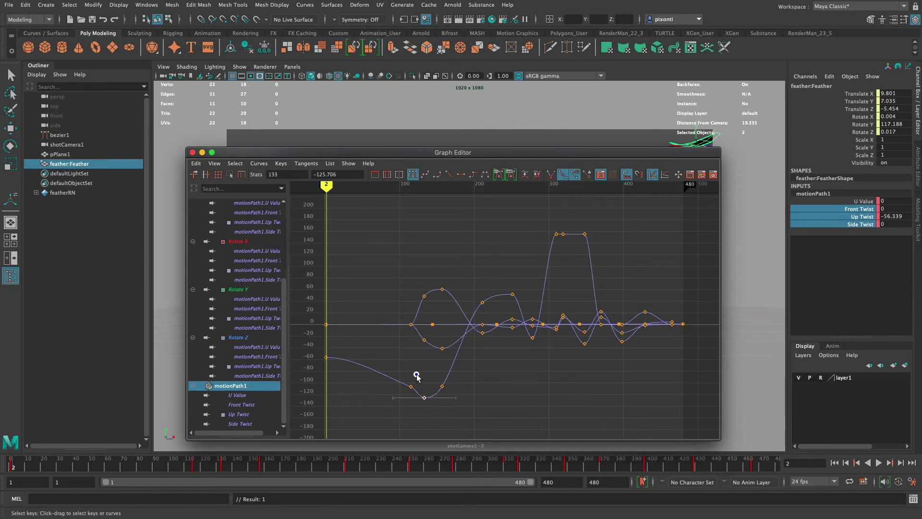
pyautogui.moveTo(417, 376); pyautogui.dragTo(404, 397)
pyautogui.moveTo(434, 407); pyautogui.dragTo(456, 358, button='middle')
pyautogui.click(443, 385)
pyautogui.moveTo(434, 409); pyautogui.dragTo(411, 393)
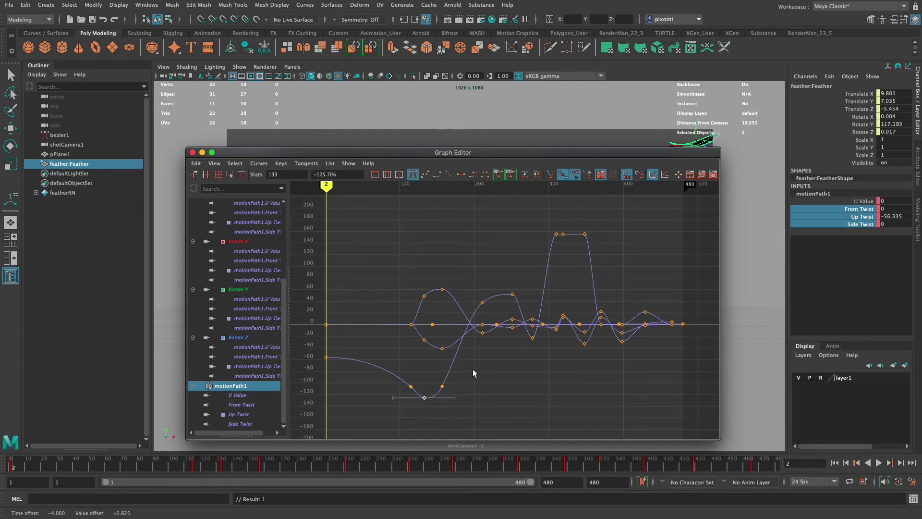
pyautogui.moveTo(456, 400); pyautogui.dragTo(455, 403, button='middle')
# Step: Adjust the Side Twist key's tangent at frame 133 and select the Front Twist key at that frame
pyautogui.click(425, 341)
pyautogui.moveTo(448, 368); pyautogui.dragTo(446, 364, button='middle')
pyautogui.click(425, 297)
# Step: Reshape the Up Twist tangents at frames 211, 251 and 278 so the second hump and following valley are rounded
pyautogui.click(521, 308)
pyautogui.moveTo(545, 303); pyautogui.dragTo(538, 310)
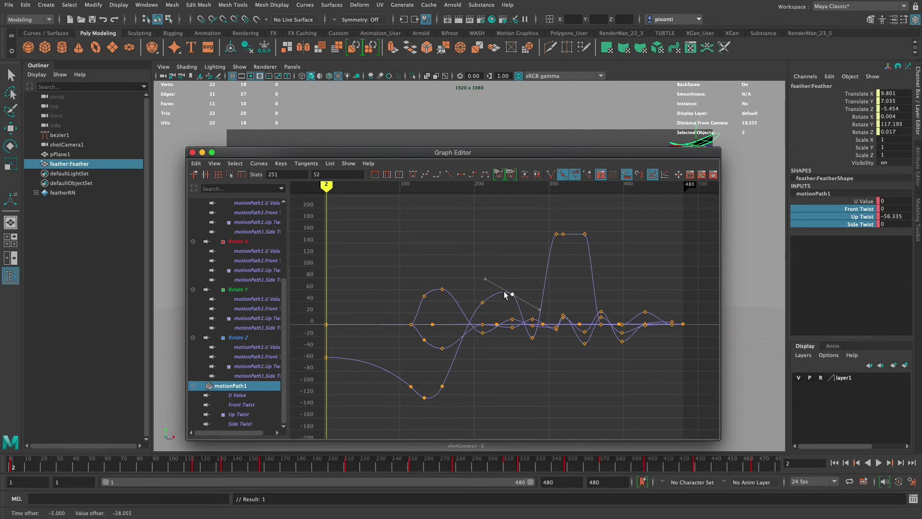
pyautogui.moveTo(485, 279); pyautogui.dragTo(488, 276)
pyautogui.moveTo(487, 277); pyautogui.dragTo(488, 294)
pyautogui.moveTo(546, 299); pyautogui.dragTo(544, 299)
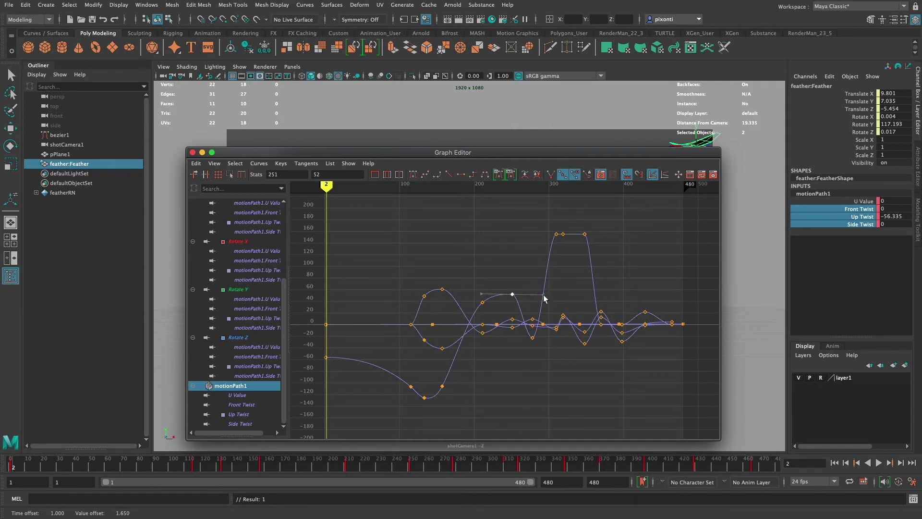
pyautogui.moveTo(481, 292); pyautogui.dragTo(503, 280)
pyautogui.click(483, 303)
pyautogui.click(512, 294)
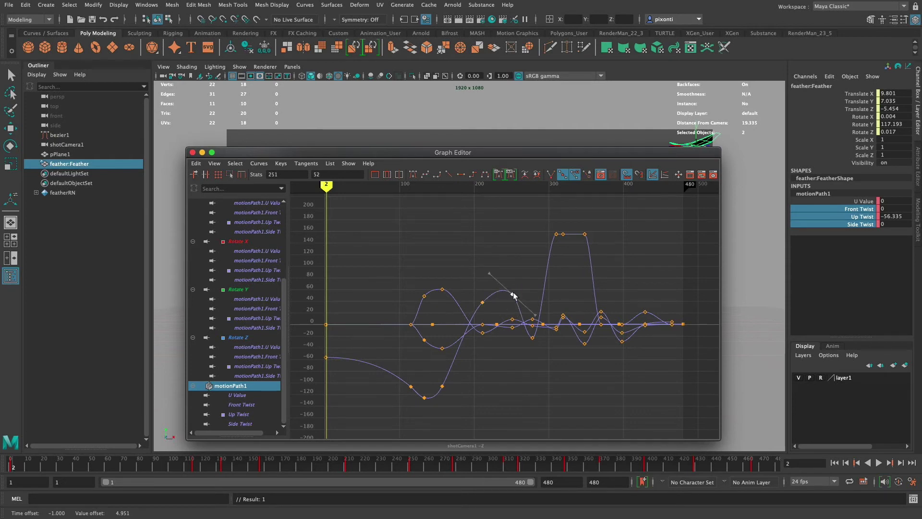
pyautogui.click(532, 337)
pyautogui.moveTo(561, 341)
pyautogui.mouseDown()
pyautogui.moveTo(560, 333)
pyautogui.moveTo(568, 341)
pyautogui.moveTo(561, 350)
pyautogui.moveTo(562, 325)
pyautogui.moveTo(562, 337)
pyautogui.mouseUp()
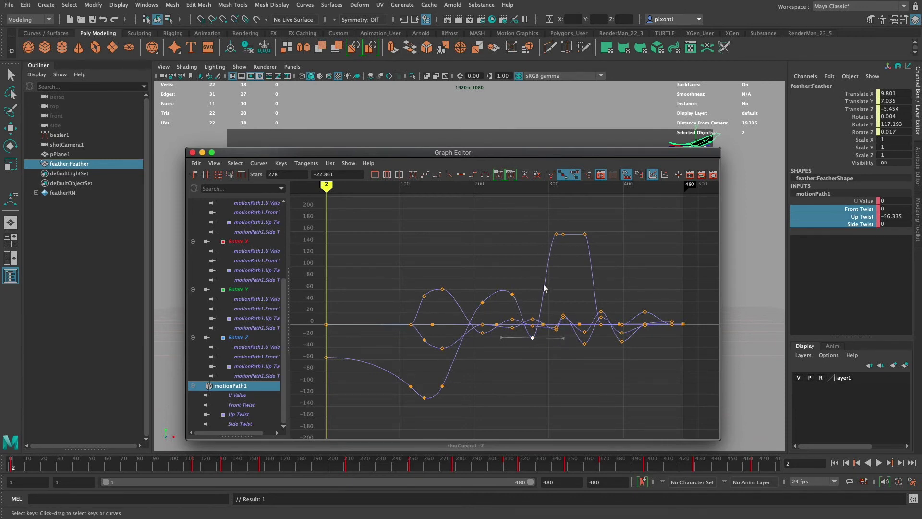
# Step: Delete the middle of the three keys on the flat high plateau of the Up Twist curve
pyautogui.moveTo(568, 223); pyautogui.dragTo(552, 252)
pyautogui.keyDown('shift'); pyautogui.moveTo(596, 225); pyautogui.dragTo(556, 245); pyautogui.keyUp('shift')
pyautogui.moveTo(597, 222); pyautogui.dragTo(558, 246)
pyautogui.press('BackSpace')
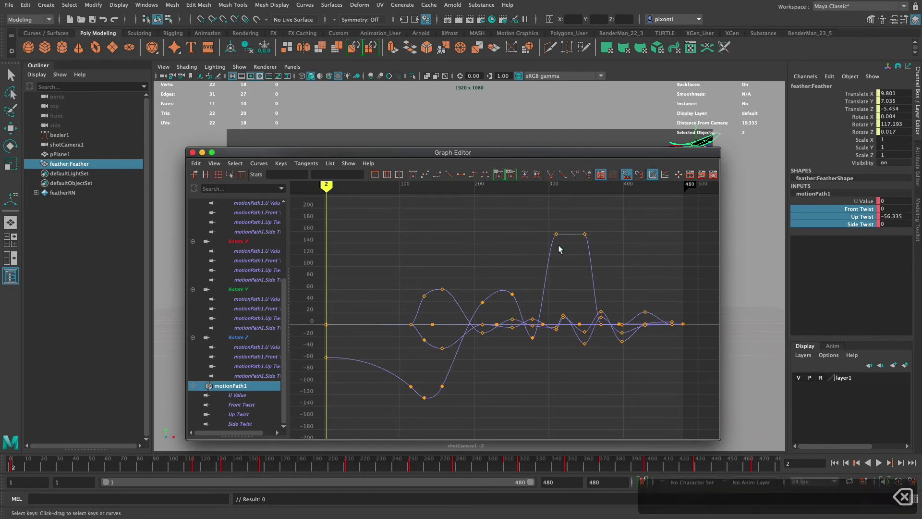
# Step: Round the Up Twist plateau by angling the inner tangents of its two remaining keys upward
pyautogui.moveTo(544, 223); pyautogui.dragTo(600, 250)
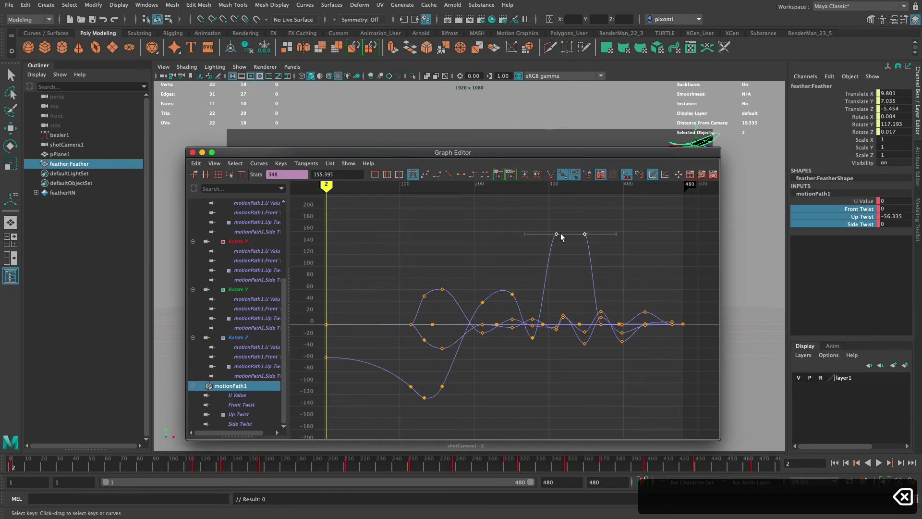
pyautogui.moveTo(568, 224); pyautogui.dragTo(570, 256)
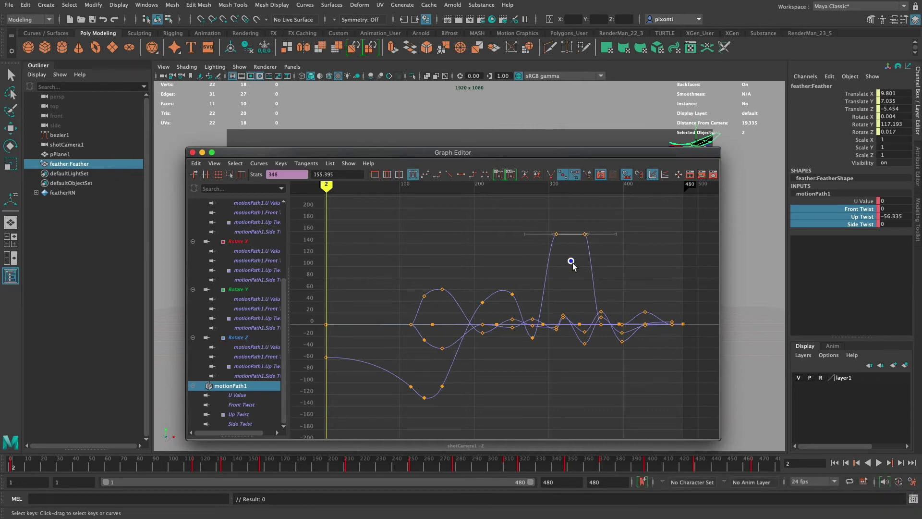
pyautogui.moveTo(570, 238); pyautogui.dragTo(569, 232, button='middle')
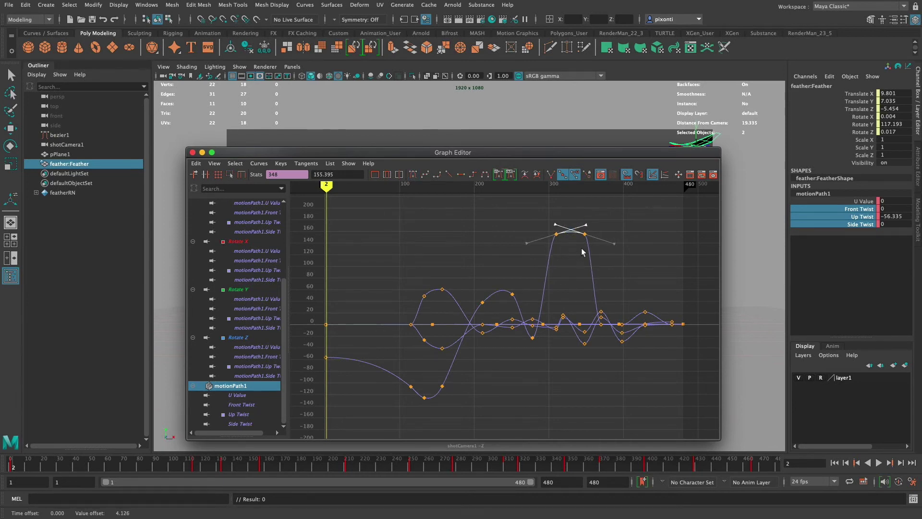
pyautogui.click(601, 267)
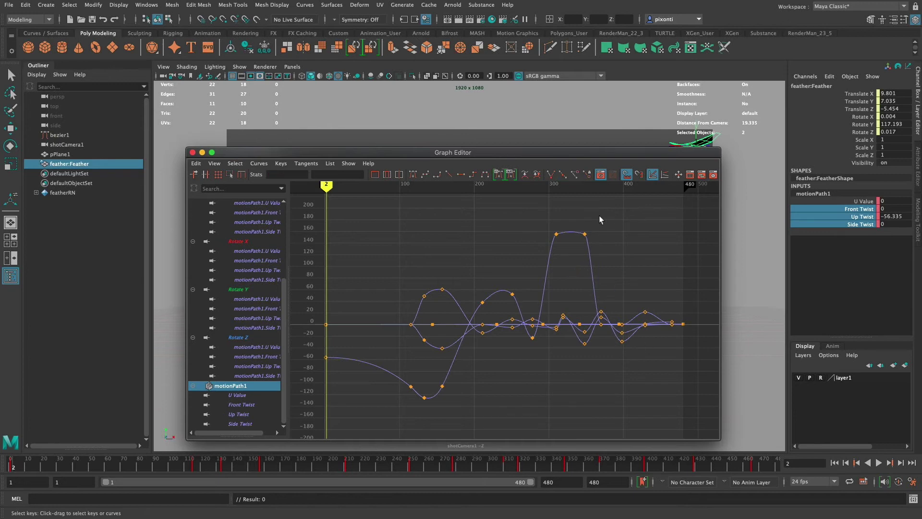
pyautogui.moveTo(541, 218); pyautogui.dragTo(600, 252)
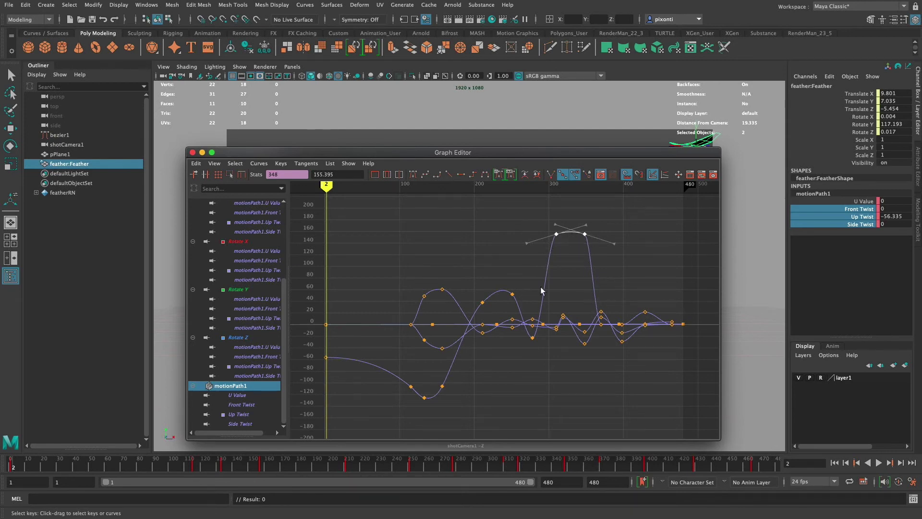
pyautogui.click(512, 320)
# Step: Isolate the Front Twist curve and adjust the tangents of its key at frame 278 and its second-to-last key
pyautogui.click(249, 395)
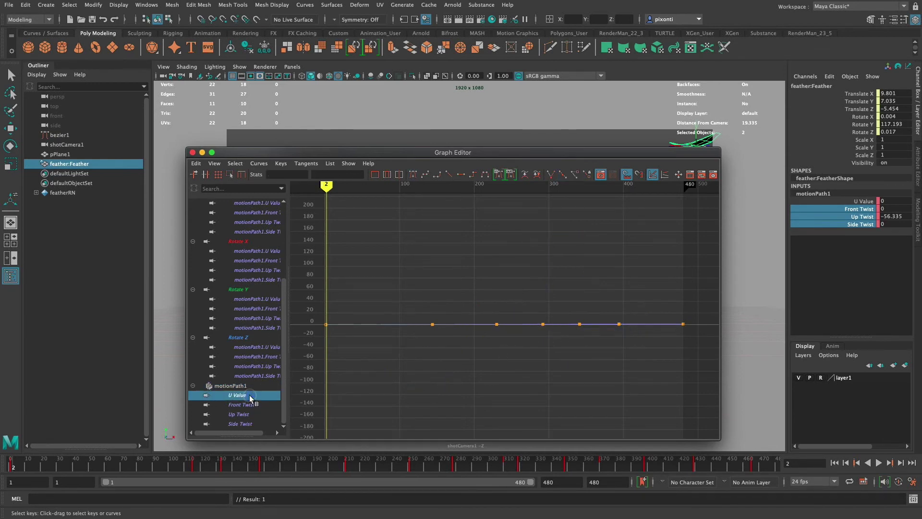
pyautogui.click(253, 406)
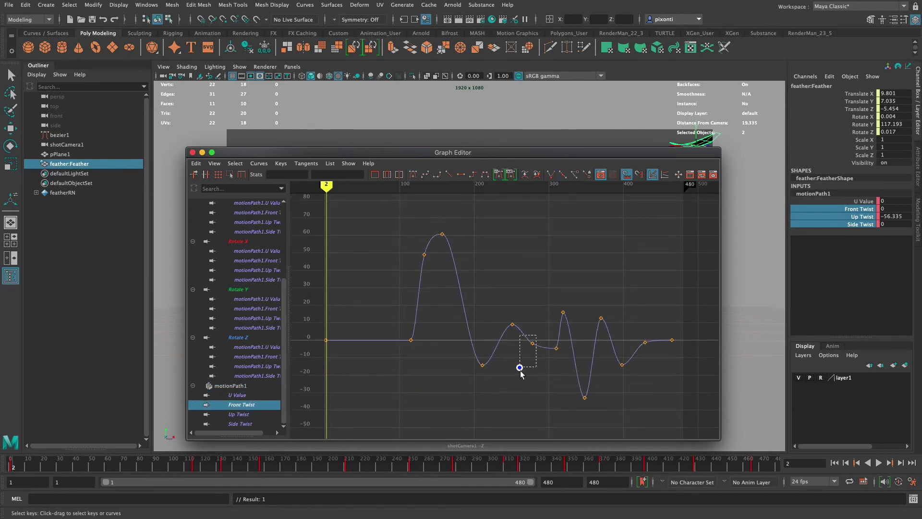
pyautogui.click(532, 343)
pyautogui.moveTo(552, 357); pyautogui.dragTo(557, 363)
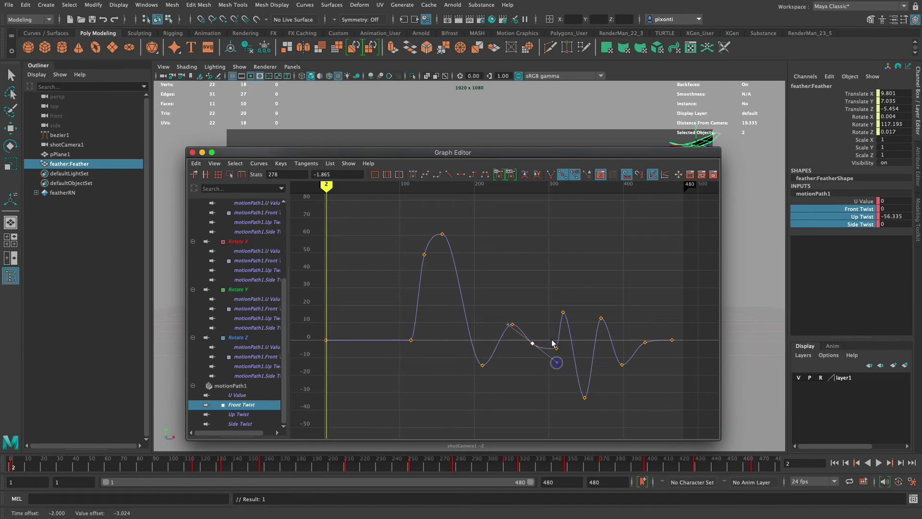
pyautogui.click(558, 308)
pyautogui.click(556, 349)
pyautogui.moveTo(650, 330); pyautogui.dragTo(673, 327)
# Step: Curve the flat Up Twist segment ending at frame 398 slightly below zero, and arch the high peak ending at frame 348 further
pyautogui.click(251, 414)
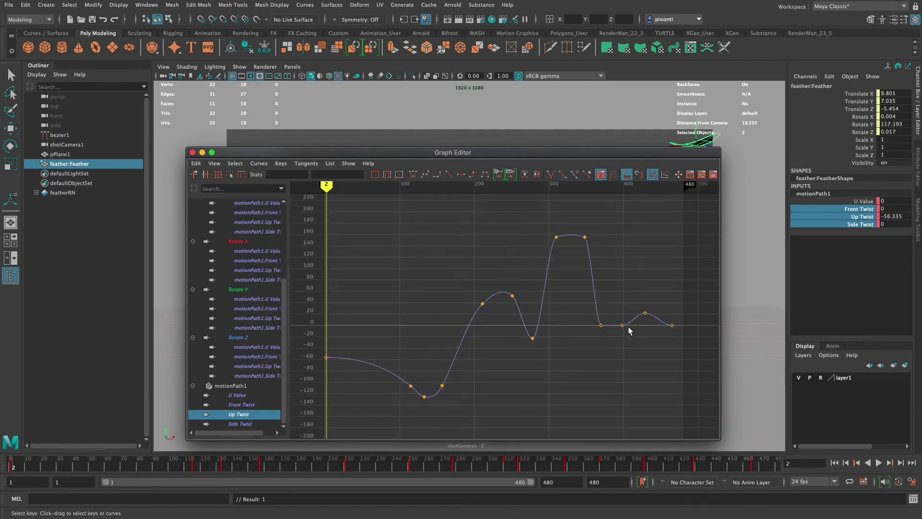
pyautogui.moveTo(591, 317); pyautogui.dragTo(611, 346)
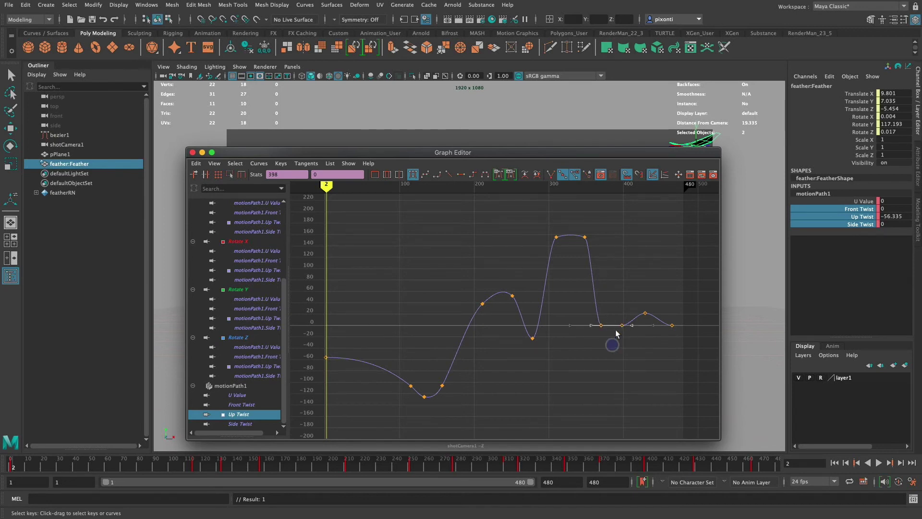
pyautogui.moveTo(612, 326); pyautogui.dragTo(611, 340, button='middle')
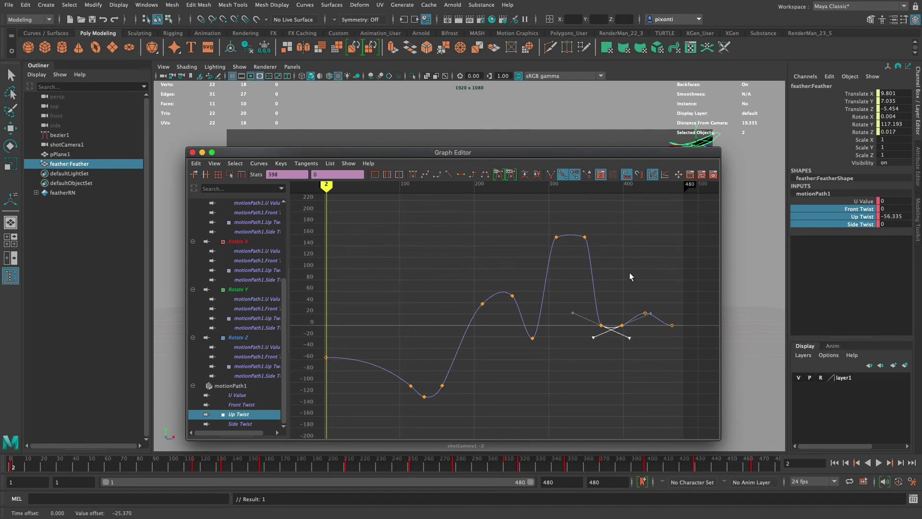
pyautogui.moveTo(539, 223); pyautogui.dragTo(604, 253)
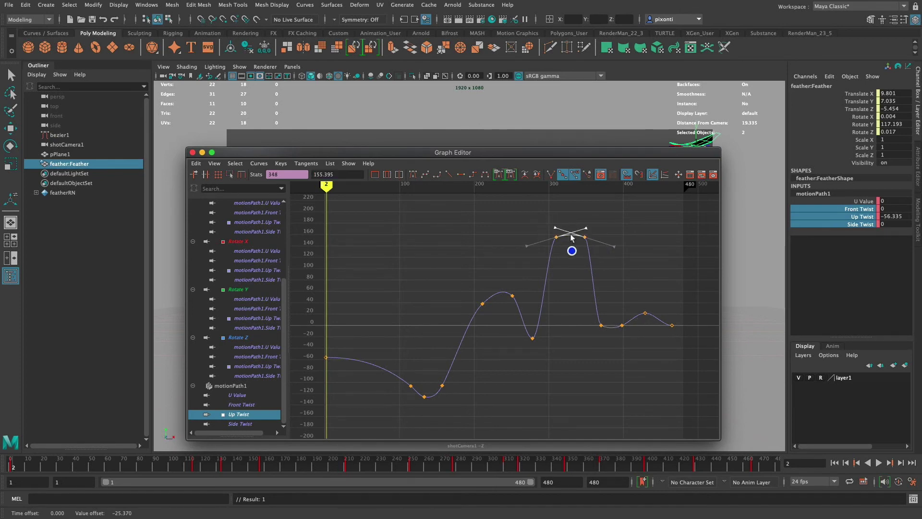
pyautogui.moveTo(572, 237); pyautogui.dragTo(573, 231, button='middle')
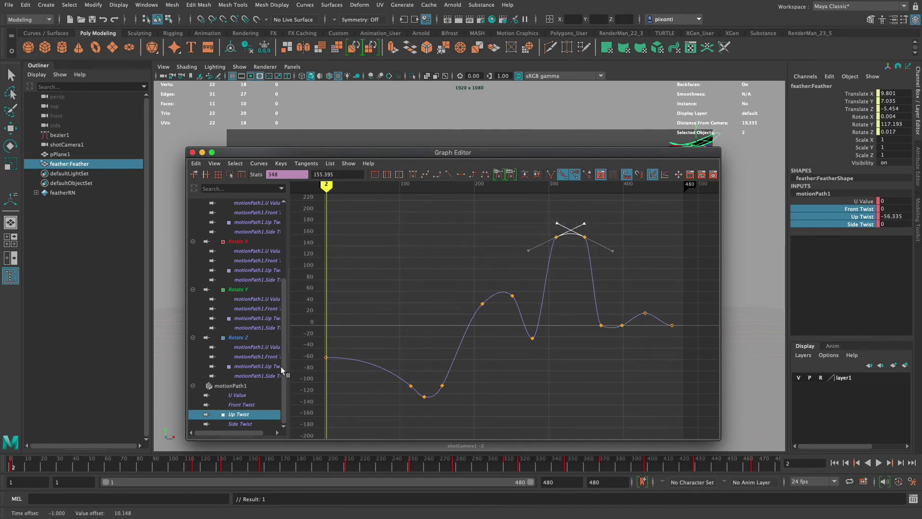
# Step: Check the Side Twist and Up Twist curves, and display the Front, Up and Side Twist curves together
pyautogui.click(243, 423)
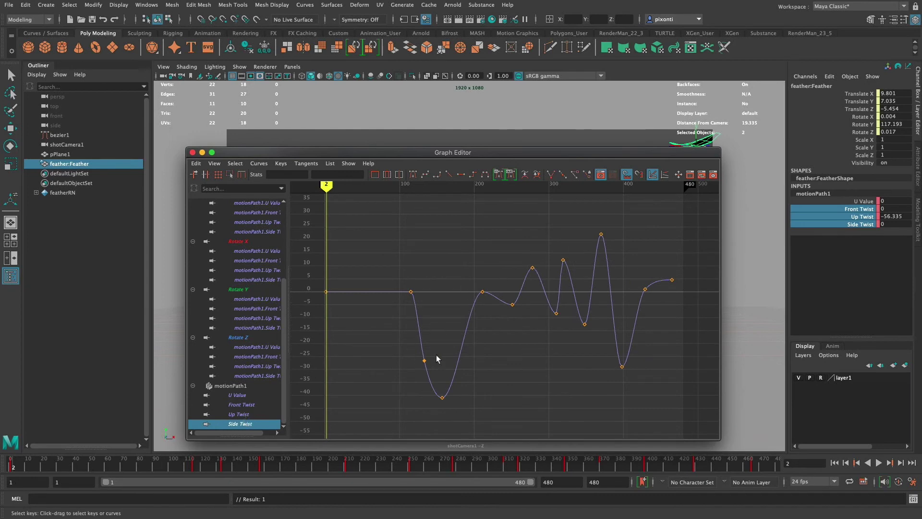
pyautogui.moveTo(437, 356); pyautogui.dragTo(412, 388)
pyautogui.click(250, 413)
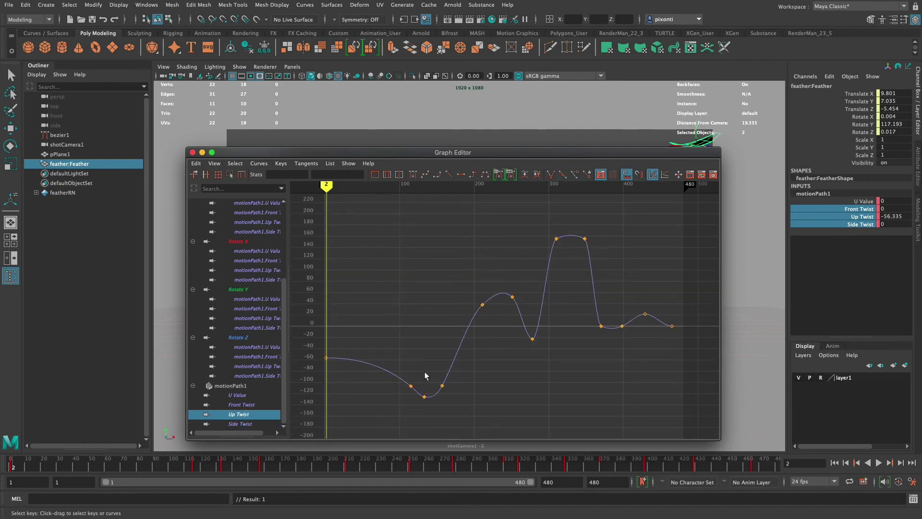
pyautogui.click(242, 405)
pyautogui.keyDown('shift'); pyautogui.click(241, 423); pyautogui.keyUp('shift')
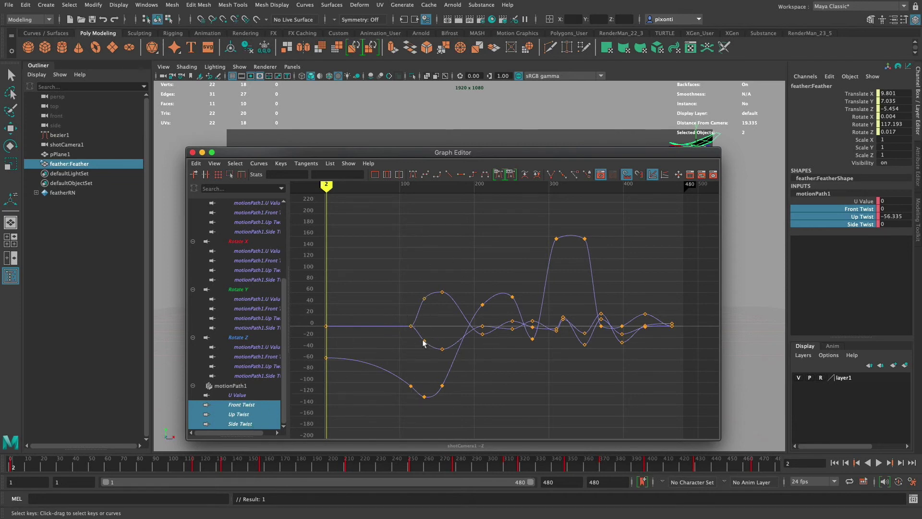
# Step: Try to shift the twist keys at frame 211, and undo the edits
pyautogui.moveTo(485, 351); pyautogui.dragTo(487, 357)
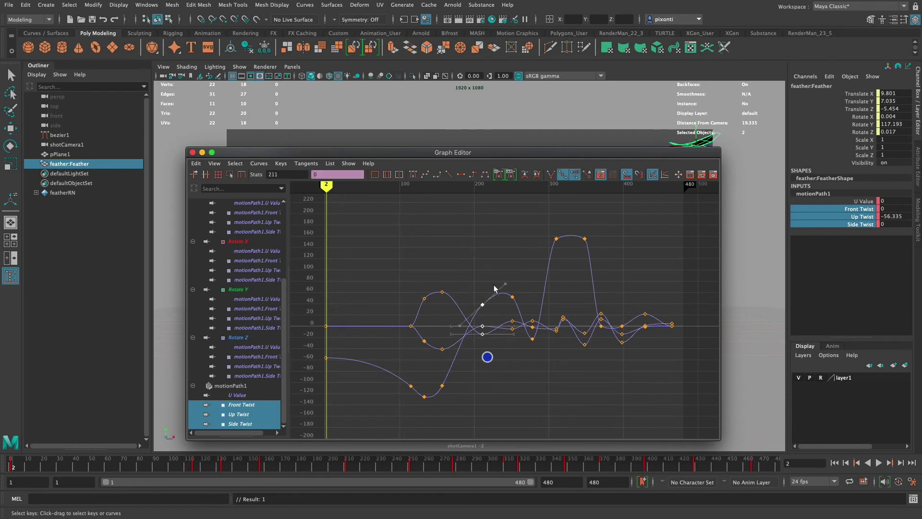
pyautogui.moveTo(482, 308)
pyautogui.mouseDown()
pyautogui.moveTo(486, 357)
pyautogui.moveTo(475, 305)
pyautogui.moveTo(490, 305)
pyautogui.mouseUp()
pyautogui.press('super+z')
pyautogui.press('super+z')
# Step: Try to move the Up Twist key at frame 133 to frame 137, and undo the move
pyautogui.moveTo(544, 228); pyautogui.dragTo(607, 250)
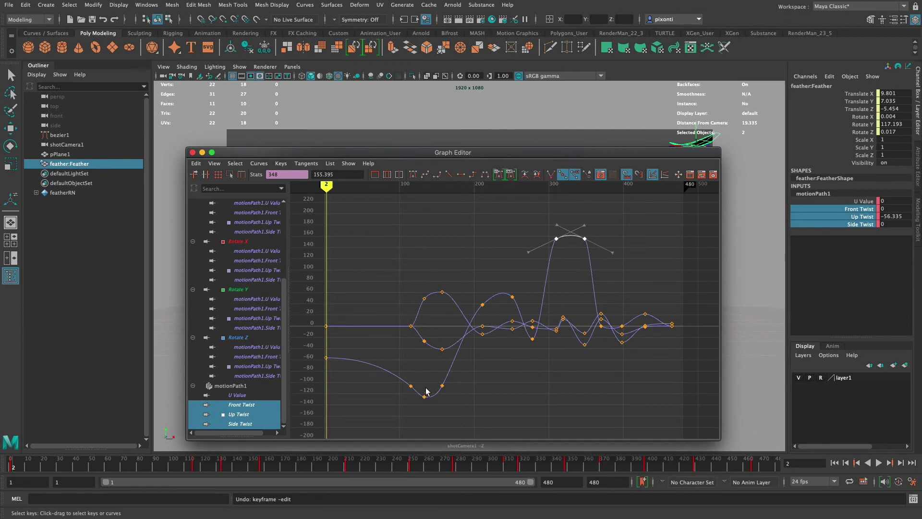
pyautogui.moveTo(426, 391); pyautogui.dragTo(422, 416)
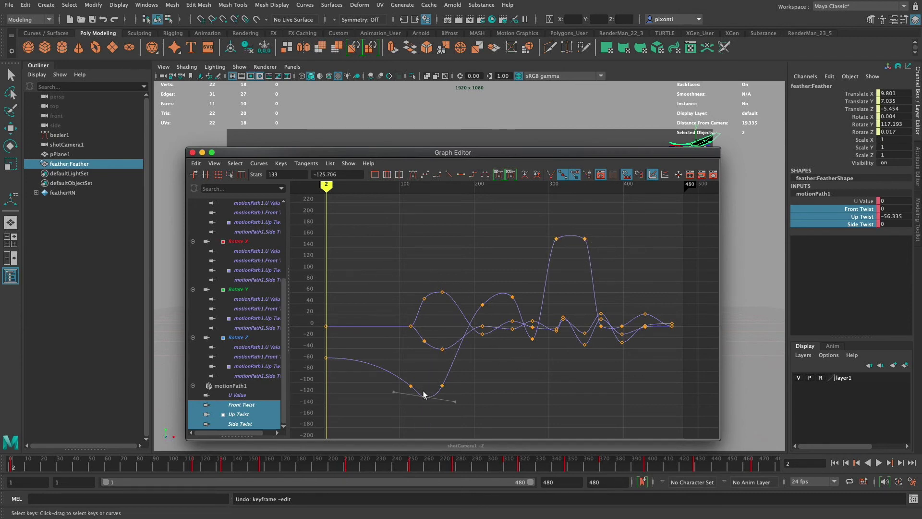
pyautogui.moveTo(424, 395); pyautogui.dragTo(427, 396, button='middle')
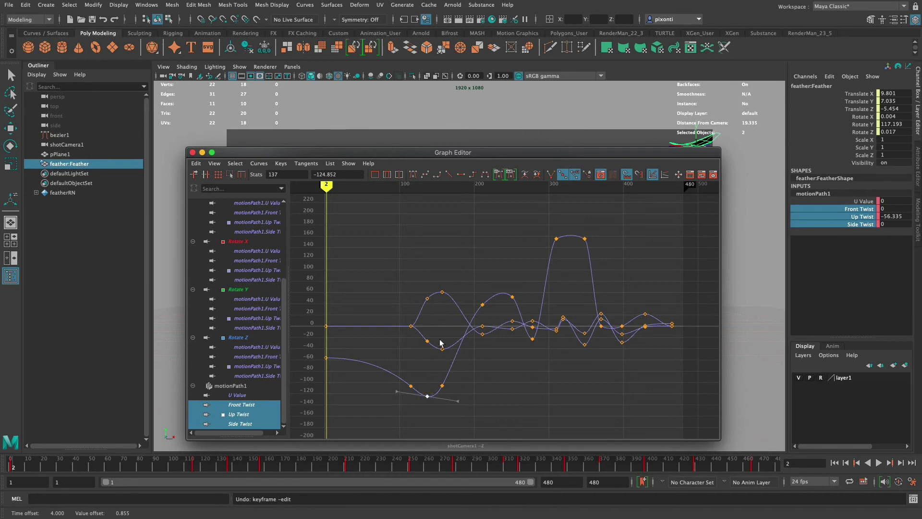
pyautogui.hotkey('ctrl', 'z')
# Step: Examine the frame 133 key and its tangents on the Side, Up and Front Twist curves individually
pyautogui.click(242, 423)
pyautogui.click(424, 341)
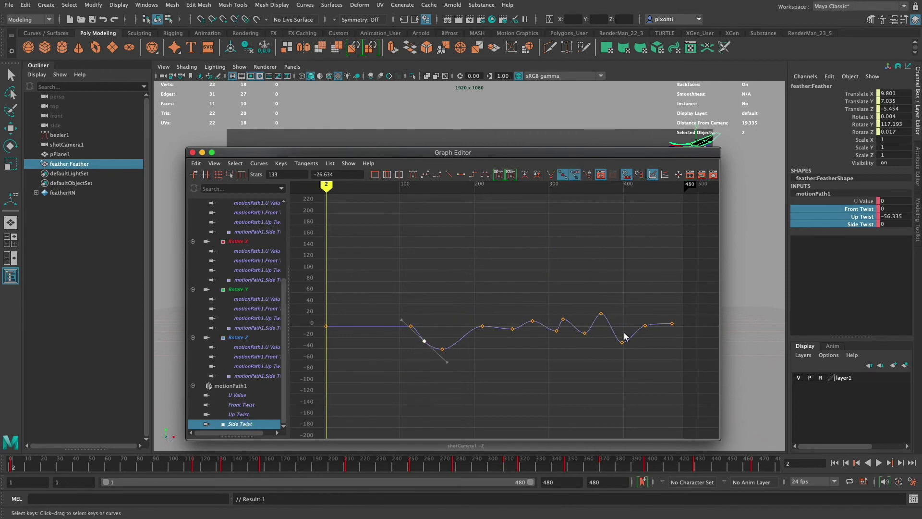
pyautogui.click(250, 414)
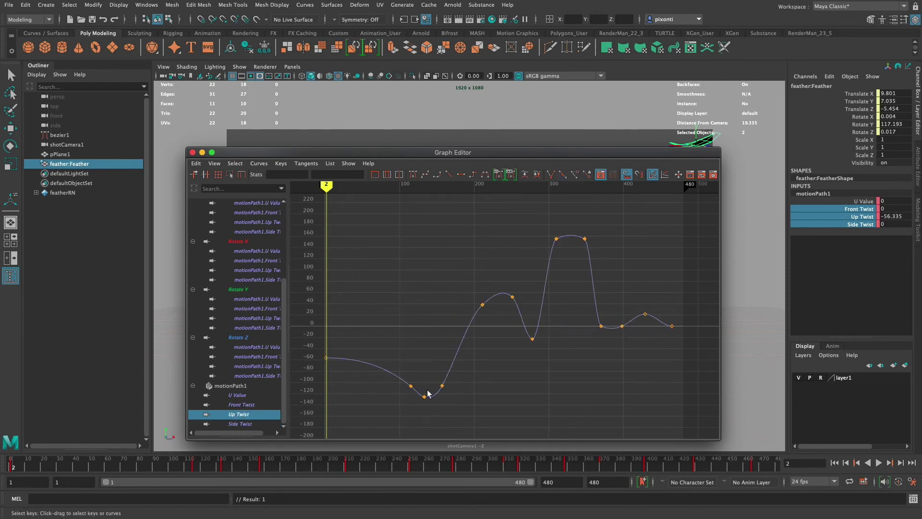
pyautogui.click(424, 397)
pyautogui.click(241, 404)
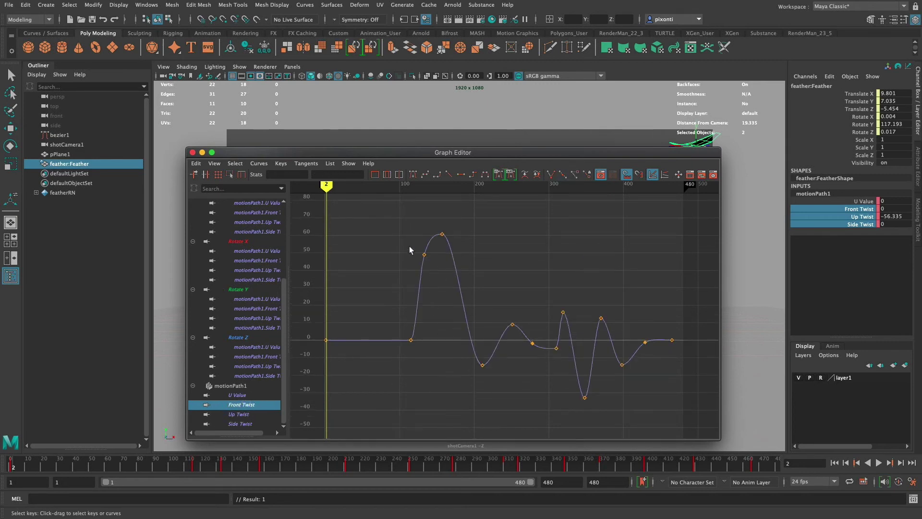
pyautogui.click(423, 254)
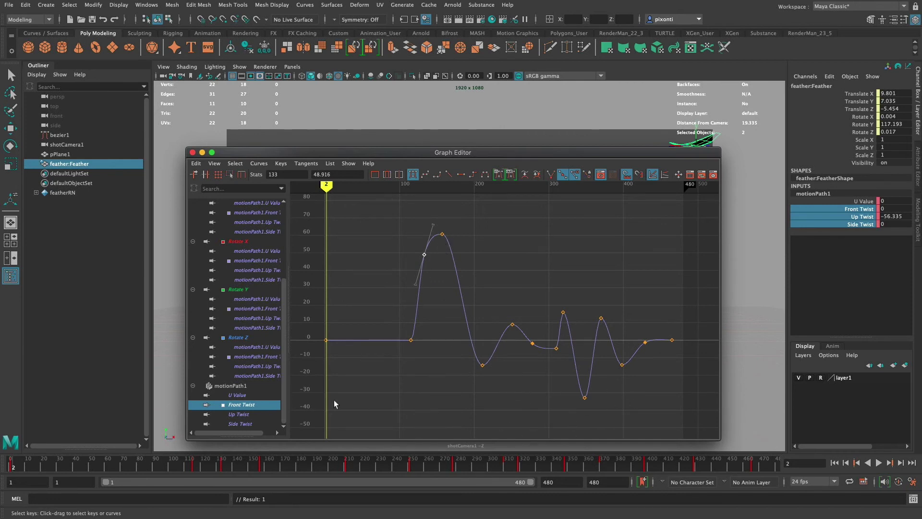
pyautogui.click(247, 422)
pyautogui.click(426, 359)
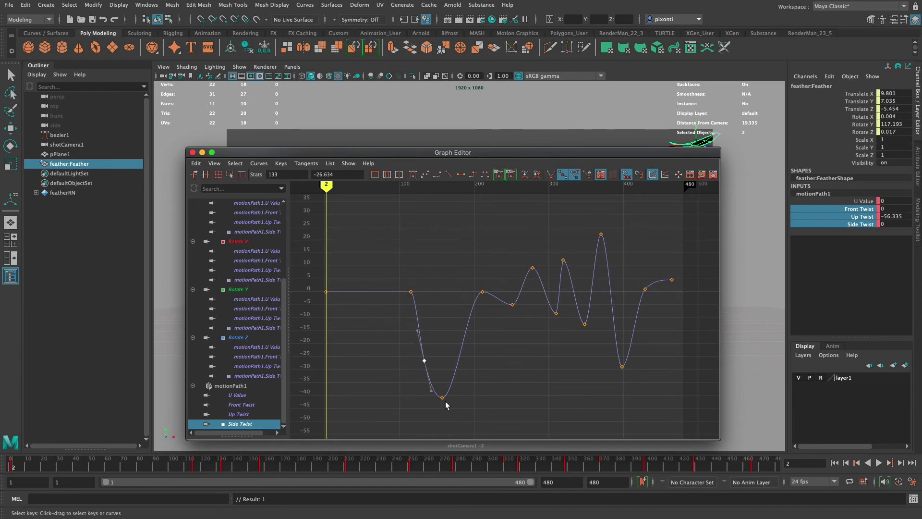
pyautogui.click(244, 415)
pyautogui.click(424, 397)
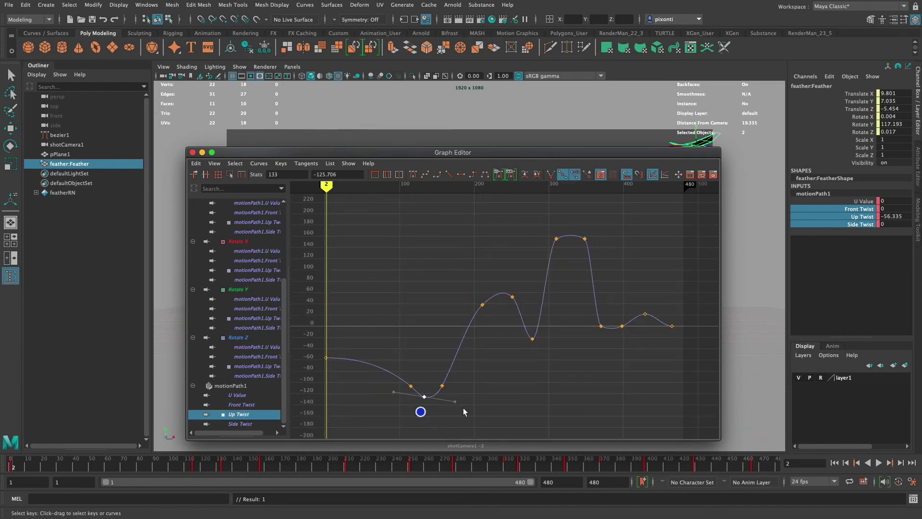
# Step: Examine the early keys of the Side, Up and Front Twist curves individually and together, checking the feather at frame 20
pyautogui.click(243, 423)
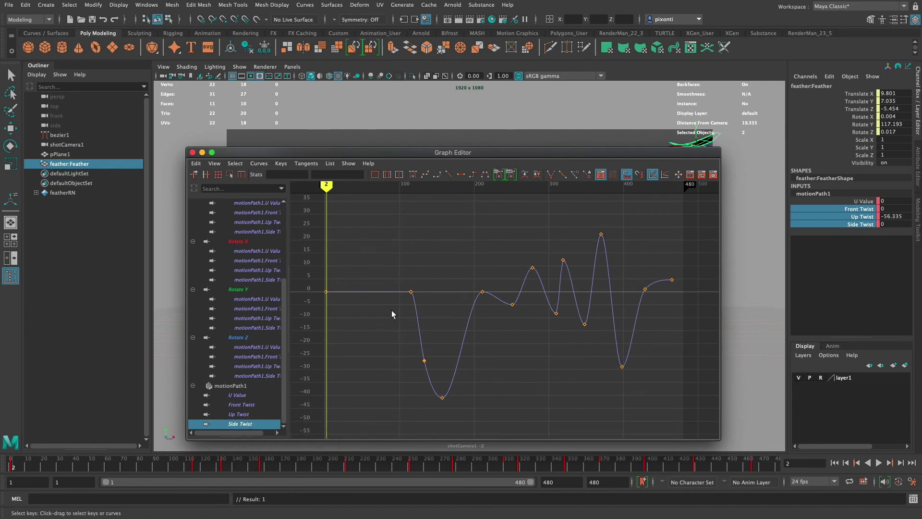
pyautogui.moveTo(323, 308); pyautogui.dragTo(323, 306)
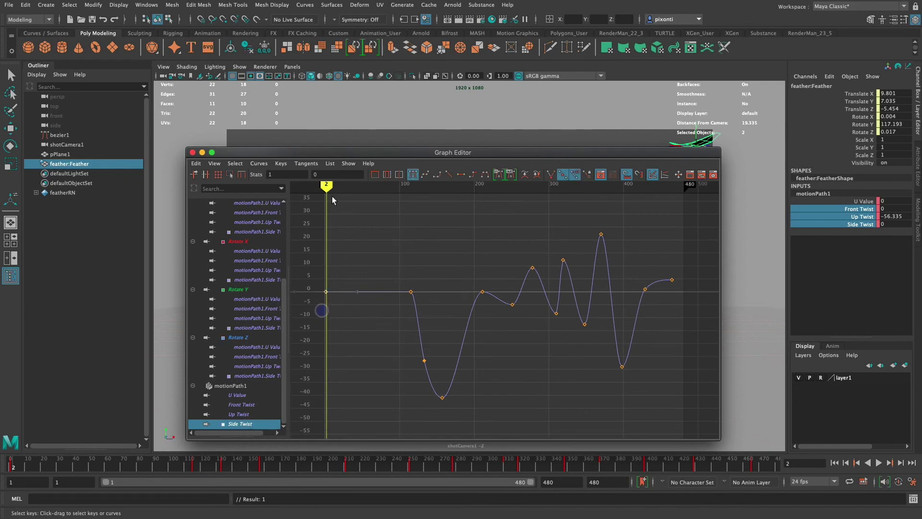
pyautogui.moveTo(330, 189); pyautogui.dragTo(338, 186)
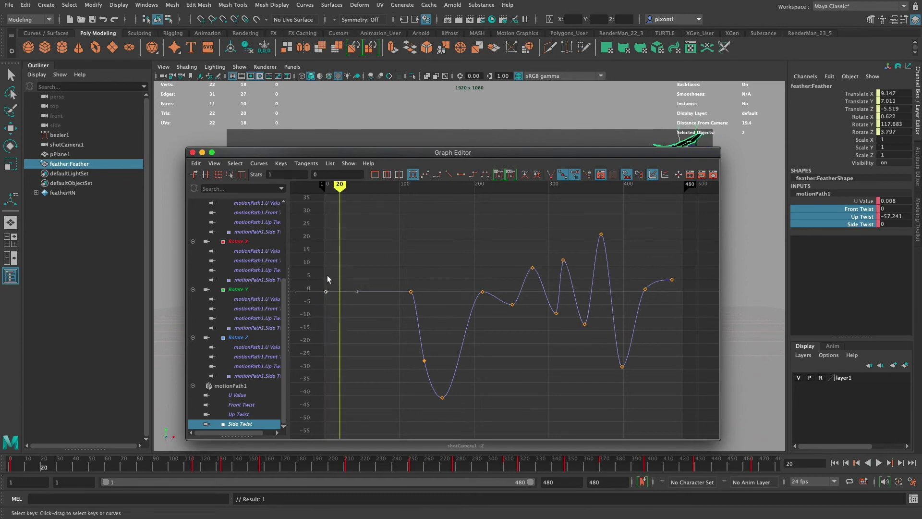
pyautogui.moveTo(323, 312); pyautogui.dragTo(339, 328)
pyautogui.moveTo(420, 282); pyautogui.dragTo(390, 323)
pyautogui.click(250, 414)
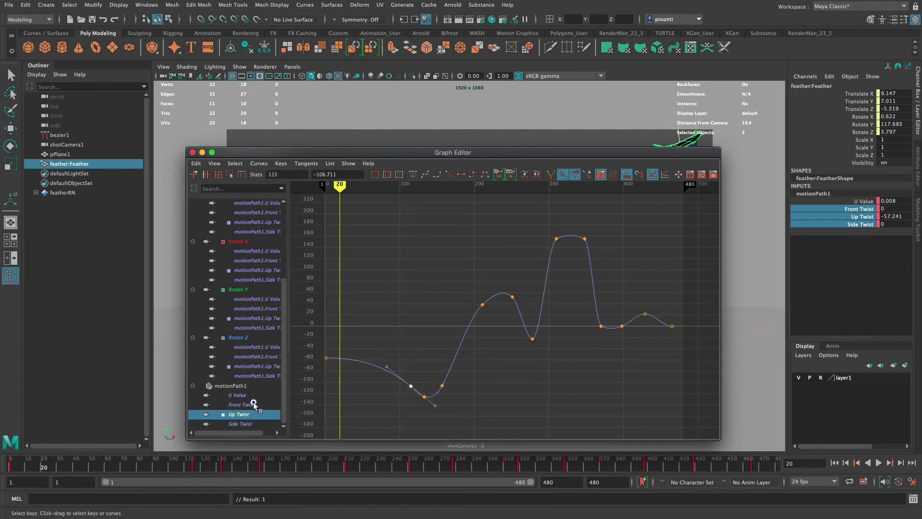
pyautogui.press('Up')
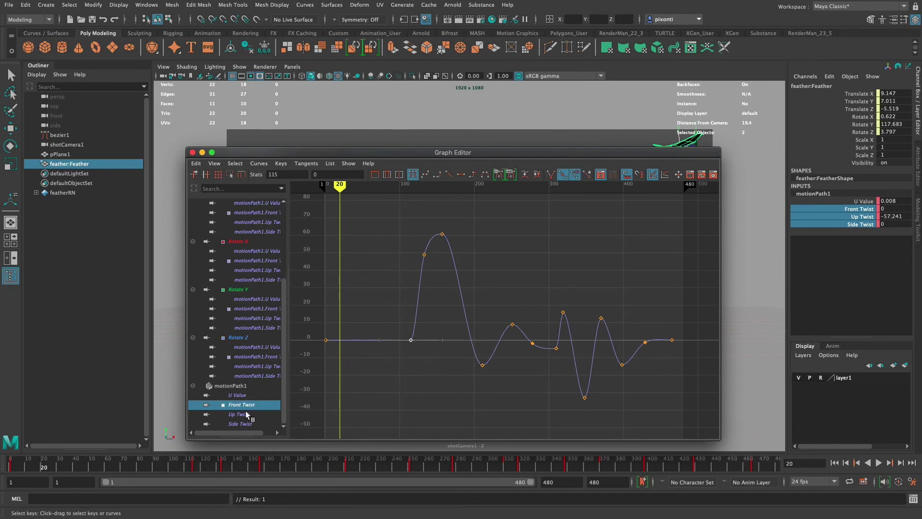
pyautogui.click(246, 412)
pyautogui.click(249, 405)
pyautogui.keyDown('shift'); pyautogui.click(254, 424); pyautogui.keyUp('shift')
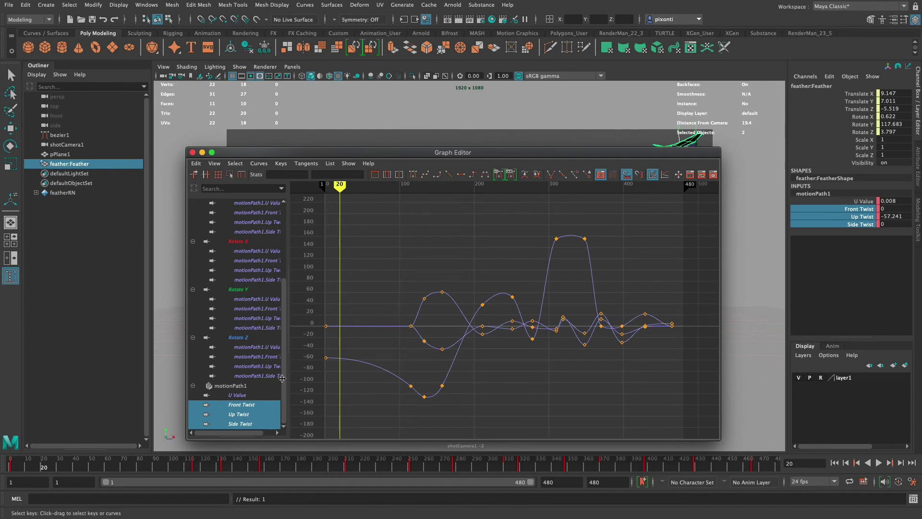
# Step: Move the Front Twist key at frame 115 to frame 112 and raise its value to about 5.2
pyautogui.click(247, 405)
pyautogui.click(411, 340)
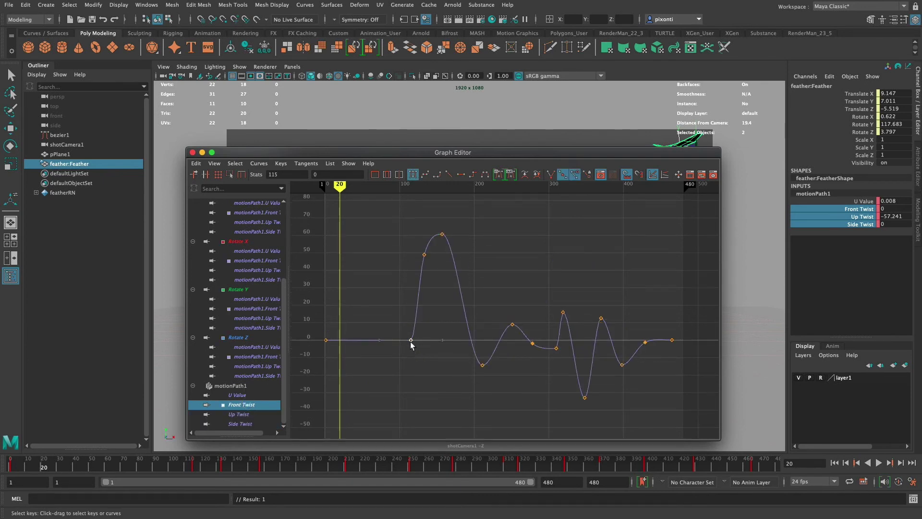
pyautogui.moveTo(411, 340); pyautogui.dragTo(409, 332)
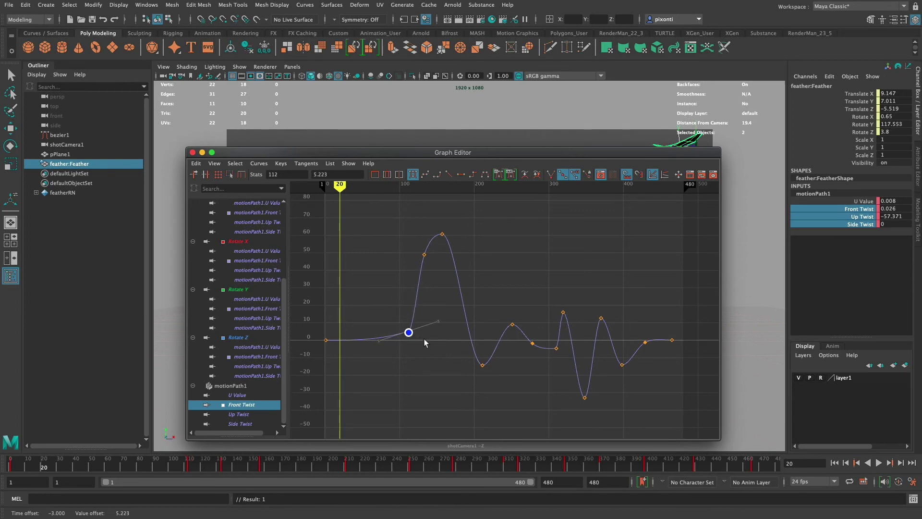
# Step: Move the Side Twist key at frame 112 to frame 106 and raise its value to about 3.3
pyautogui.click(243, 423)
pyautogui.click(411, 290)
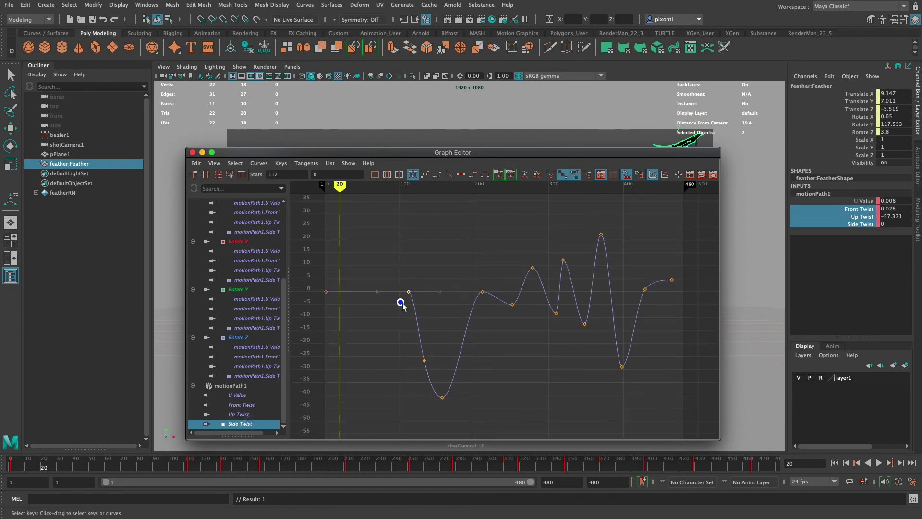
pyautogui.moveTo(410, 291)
pyautogui.mouseDown()
pyautogui.moveTo(408, 300)
pyautogui.moveTo(404, 283)
pyautogui.mouseUp()
pyautogui.click(409, 299)
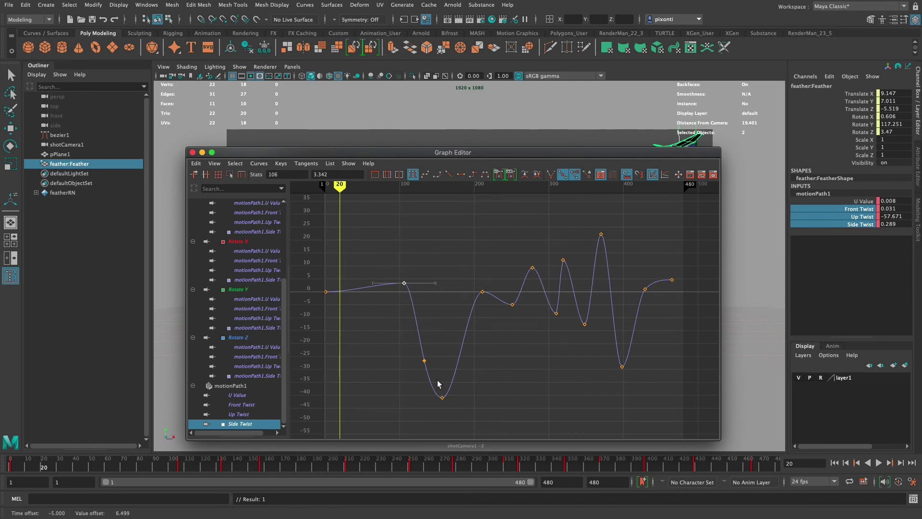
# Step: Check the Front Twist and Up Twist curves, and scrub the animation to frame 135 with the feather in view
pyautogui.click(252, 404)
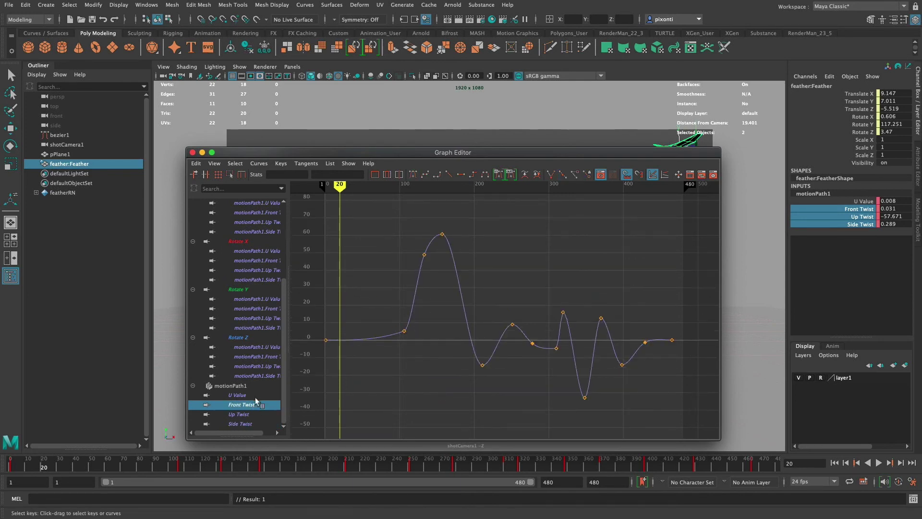
pyautogui.click(251, 413)
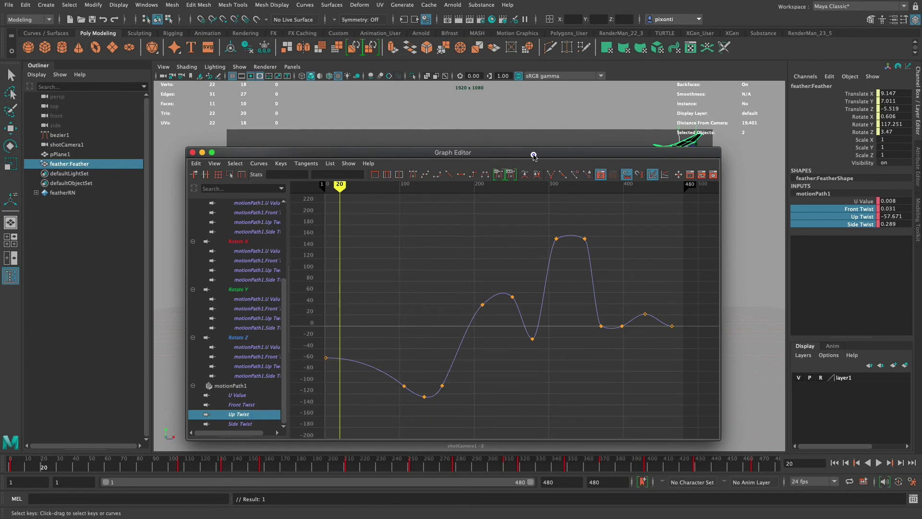
pyautogui.moveTo(533, 152); pyautogui.dragTo(407, 282)
pyautogui.press('k')
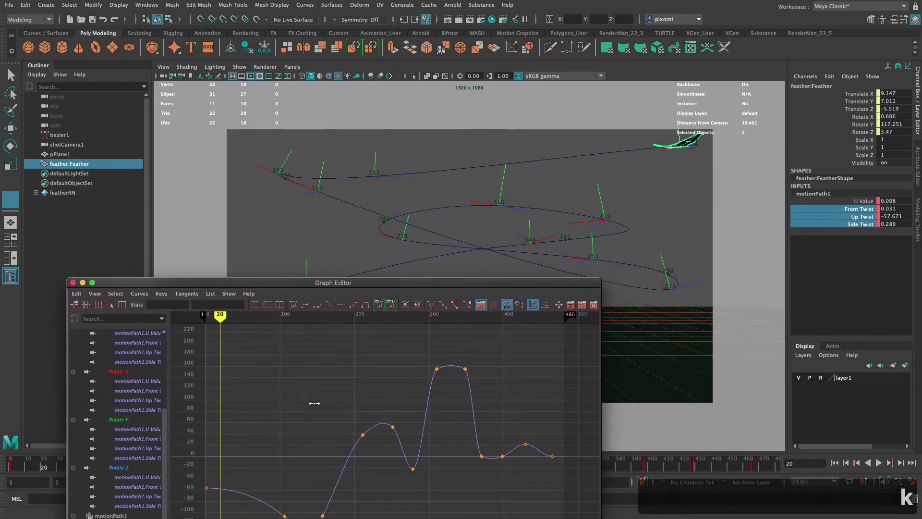
pyautogui.moveTo(399, 395)
pyautogui.mouseDown()
pyautogui.moveTo(255, 408)
pyautogui.moveTo(287, 413)
pyautogui.moveTo(226, 384)
pyautogui.moveTo(281, 331)
pyautogui.moveTo(310, 329)
pyautogui.moveTo(282, 327)
pyautogui.moveTo(327, 328)
pyautogui.moveTo(304, 330)
pyautogui.mouseUp()
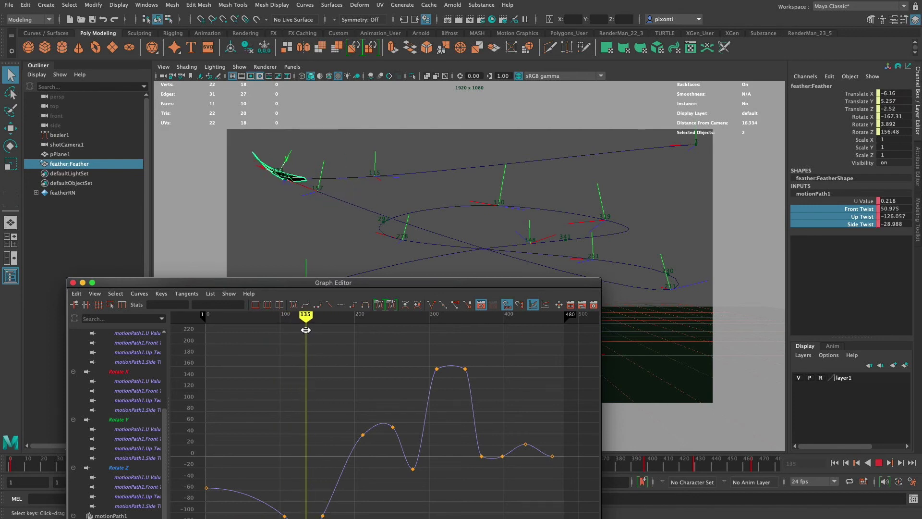
# Step: Lower the Front Twist key at frame 133 to about 20
pyautogui.moveTo(404, 283); pyautogui.dragTo(682, 181)
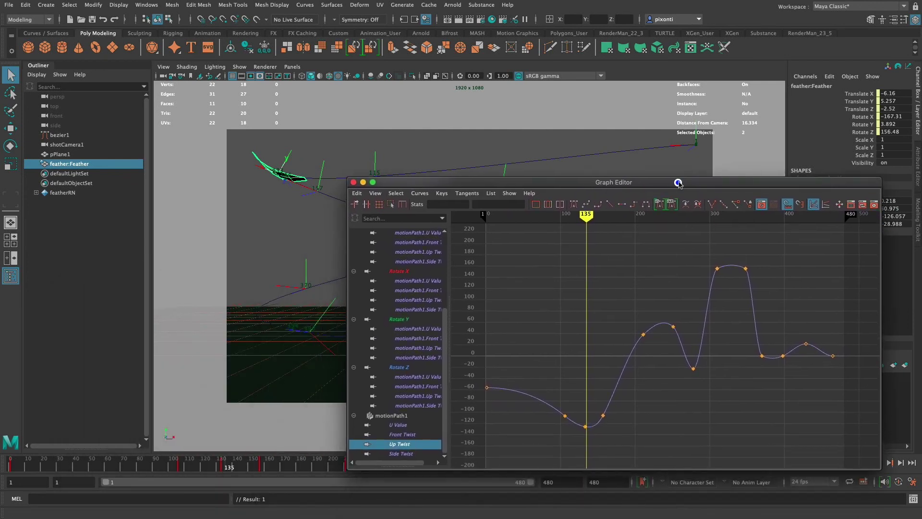
pyautogui.click(585, 426)
pyautogui.click(418, 434)
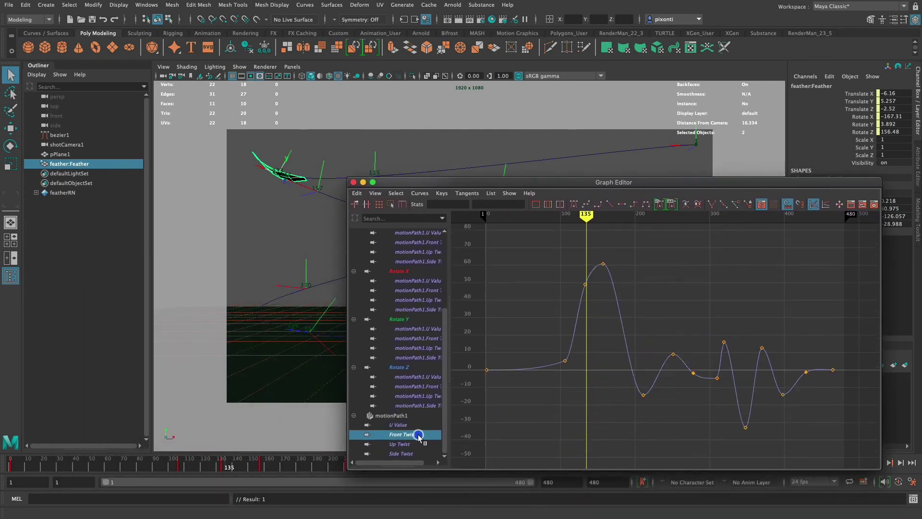
pyautogui.click(585, 284)
pyautogui.moveTo(585, 285); pyautogui.dragTo(585, 333, button='middle')
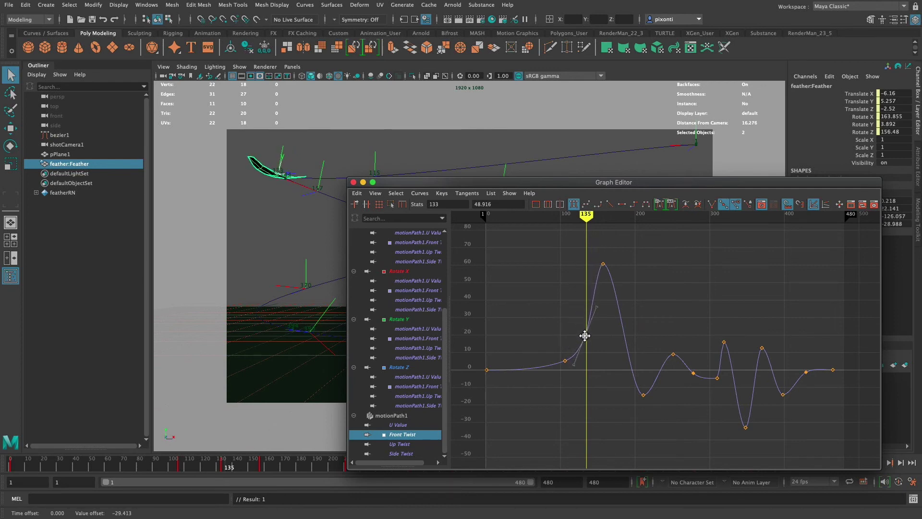
# Step: Lower the Up Twist key near frame 133 to about -138
pyautogui.click(407, 444)
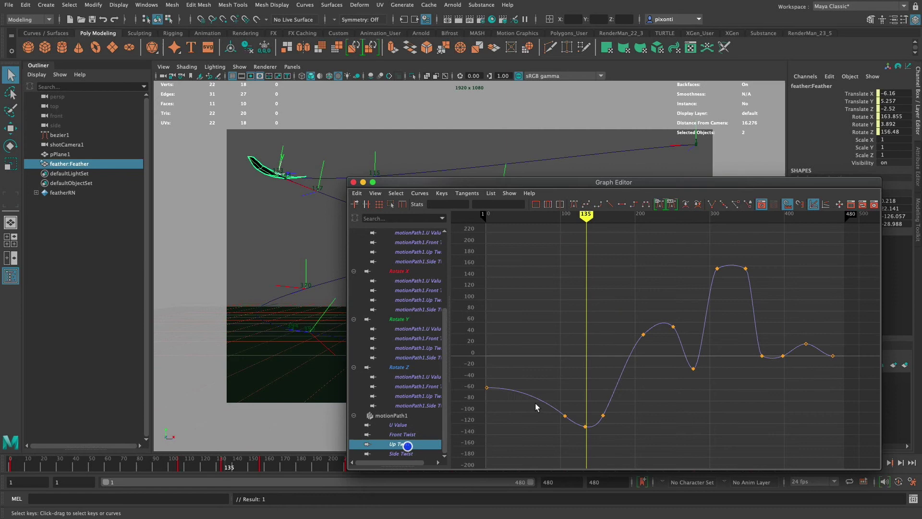
pyautogui.click(585, 426)
pyautogui.moveTo(586, 426); pyautogui.dragTo(587, 435, button='middle')
# Step: Raise the Side Twist key near frame 135 to about -8.6, placing it at frame 136
pyautogui.click(414, 453)
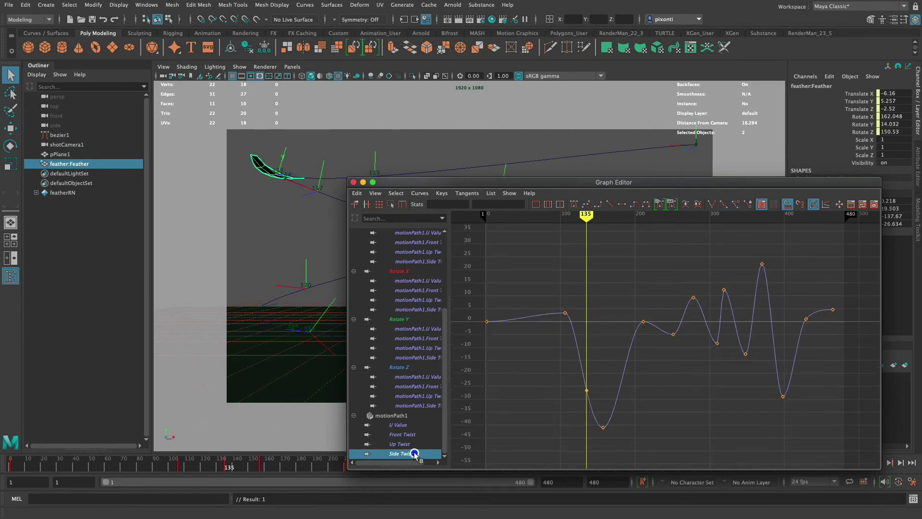
pyautogui.click(586, 390)
pyautogui.moveTo(586, 390); pyautogui.dragTo(587, 344, button='middle')
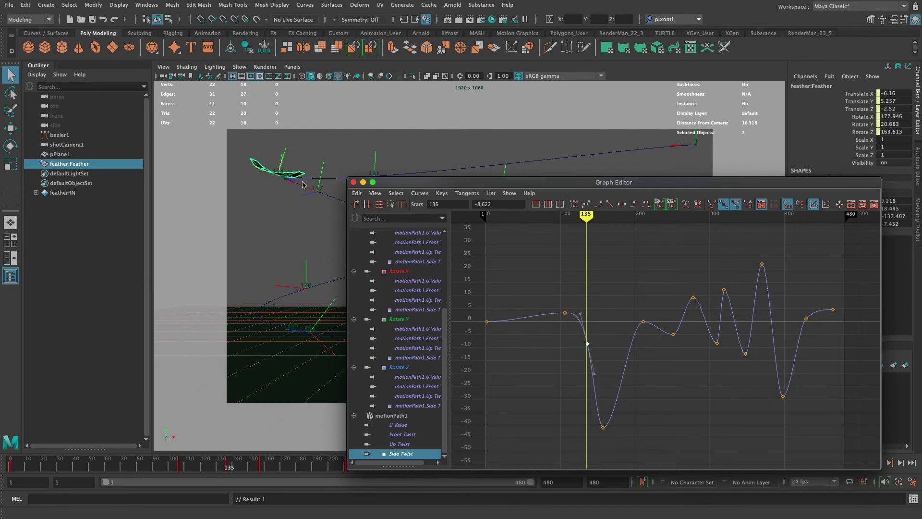
# Step: Go to frame 159 and raise the Side Twist key at frame 157 to about -26.5
pyautogui.moveTo(587, 185)
pyautogui.mouseDown()
pyautogui.moveTo(576, 189)
pyautogui.moveTo(575, 220)
pyautogui.moveTo(548, 223)
pyautogui.moveTo(600, 226)
pyautogui.moveTo(577, 227)
pyautogui.moveTo(593, 232)
pyautogui.mouseUp()
pyautogui.click(592, 431)
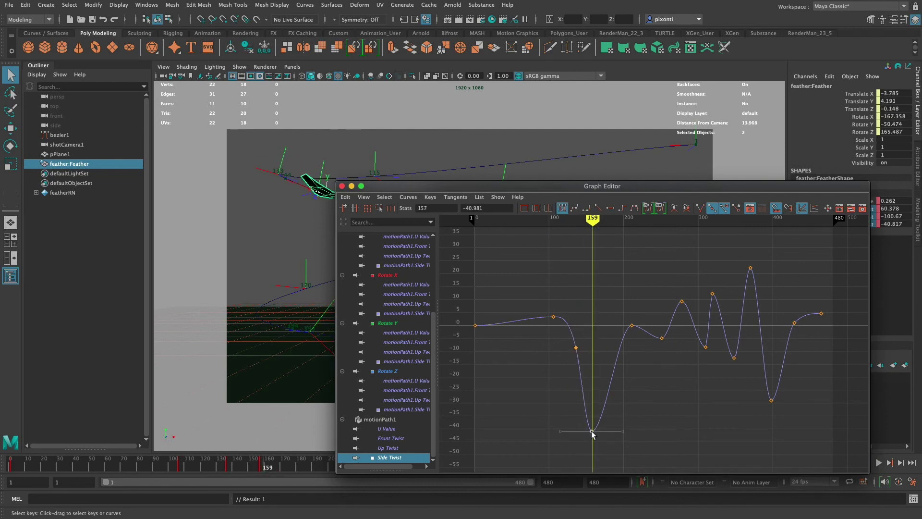
pyautogui.moveTo(593, 432); pyautogui.dragTo(593, 395, button='middle')
# Step: Lower the Front Twist peak key near frame 159 to about 41 and place it at frame 160
pyautogui.click(390, 446)
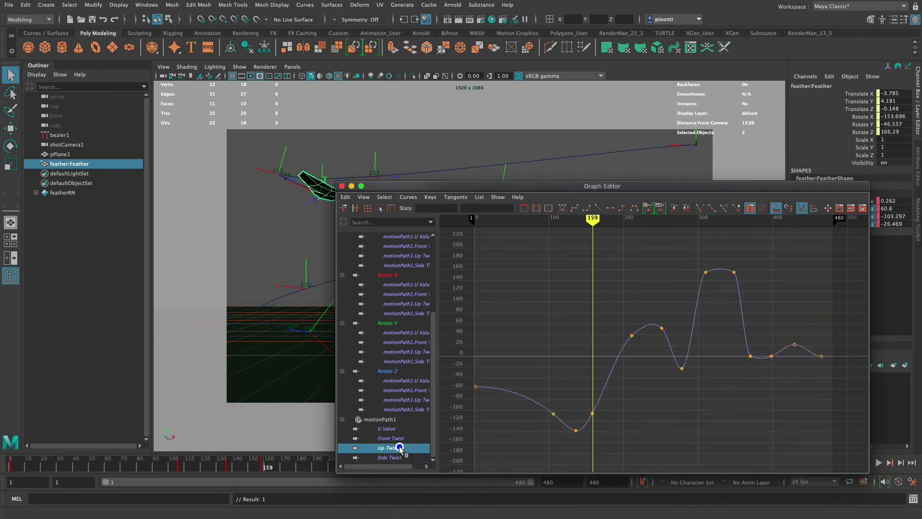
pyautogui.click(391, 438)
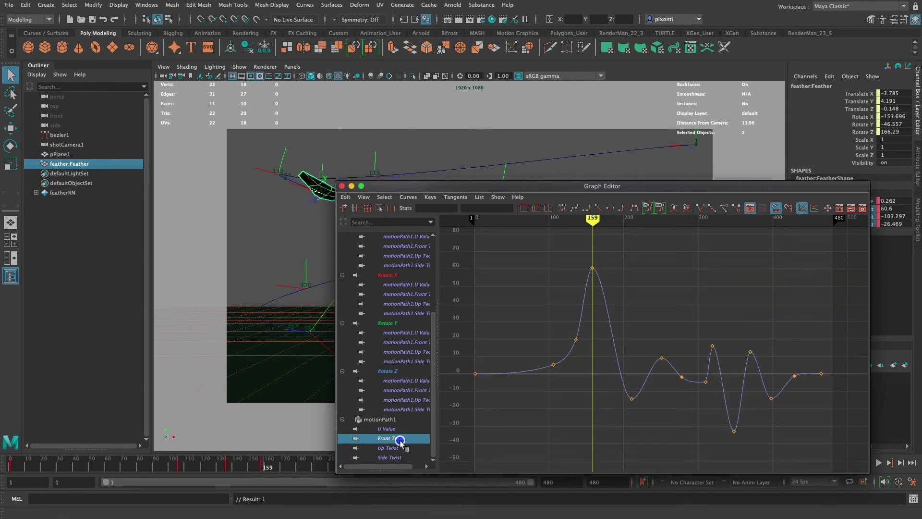
pyautogui.click(592, 268)
pyautogui.moveTo(592, 271); pyautogui.dragTo(592, 300, button='middle')
pyautogui.moveTo(603, 189); pyautogui.dragTo(623, 223)
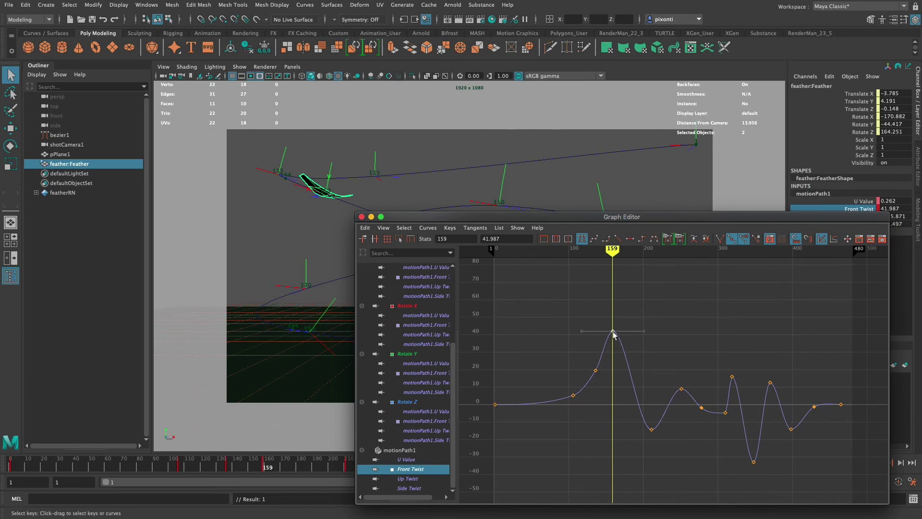
pyautogui.moveTo(614, 331); pyautogui.dragTo(613, 333, button='middle')
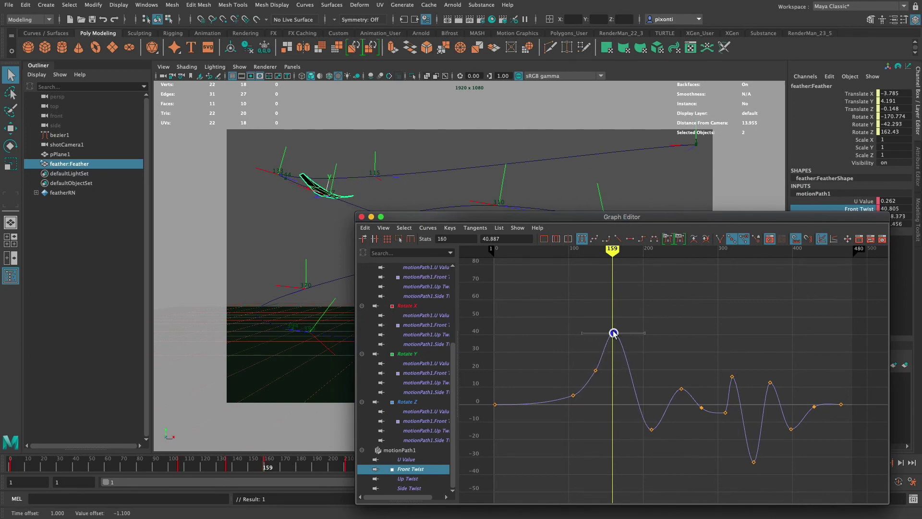
# Step: Display the three twist curves together, and try the Front Twist peak key at frame 162 before returning it to frame 160
pyautogui.click(417, 488)
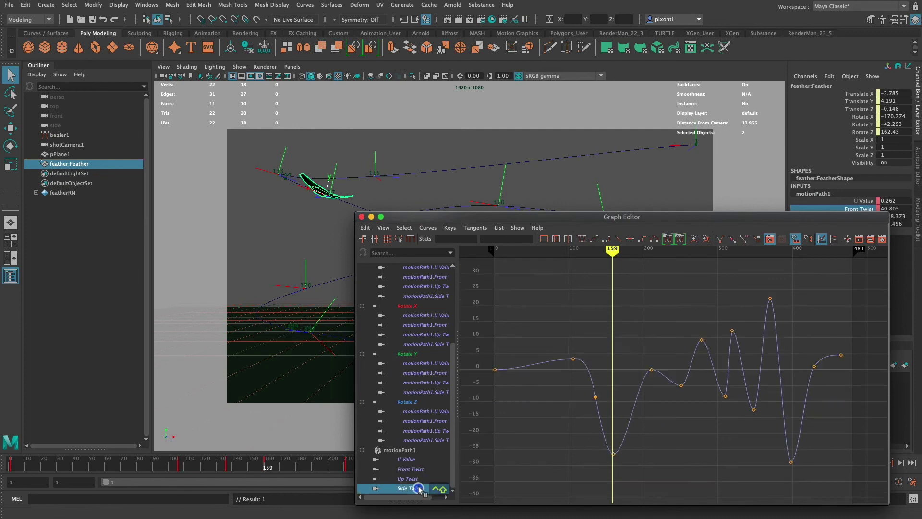
pyautogui.keyDown('shift'); pyautogui.click(421, 472); pyautogui.keyUp('shift')
pyautogui.click(614, 365)
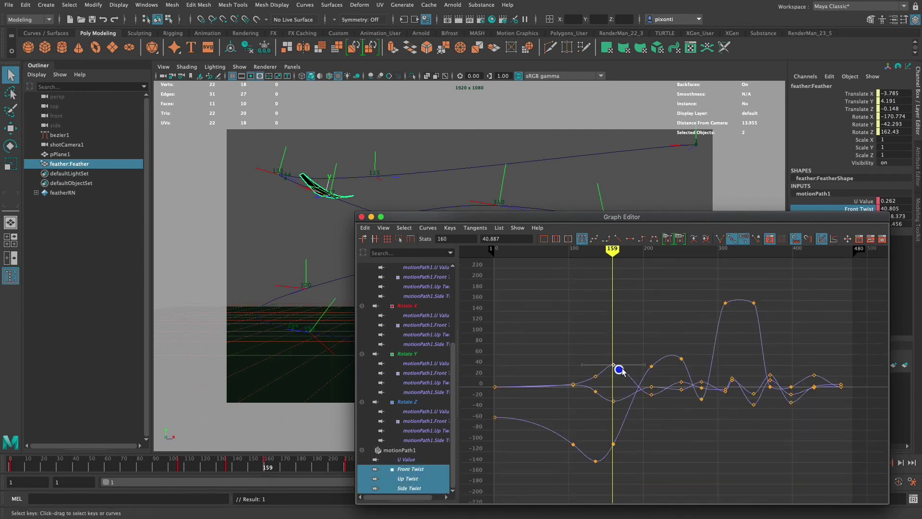
pyautogui.moveTo(614, 365); pyautogui.dragTo(614, 366, button='middle')
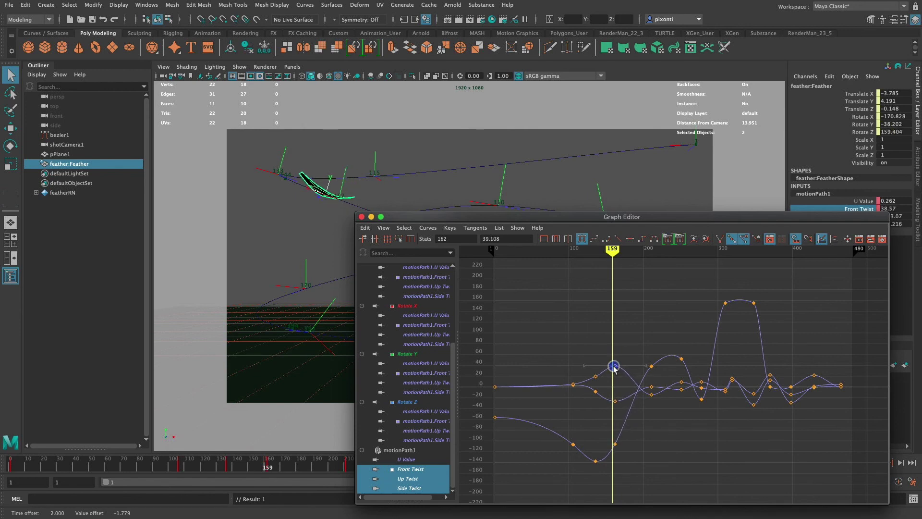
pyautogui.moveTo(624, 246)
pyautogui.mouseDown()
pyautogui.moveTo(595, 249)
pyautogui.moveTo(615, 257)
pyautogui.mouseUp()
pyautogui.moveTo(613, 257); pyautogui.dragTo(614, 257)
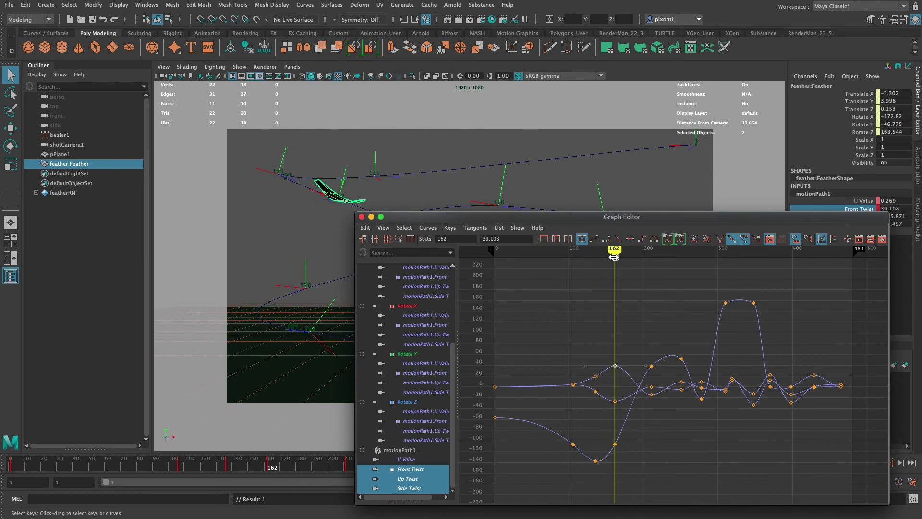
pyautogui.moveTo(620, 376); pyautogui.dragTo(613, 364, button='middle')
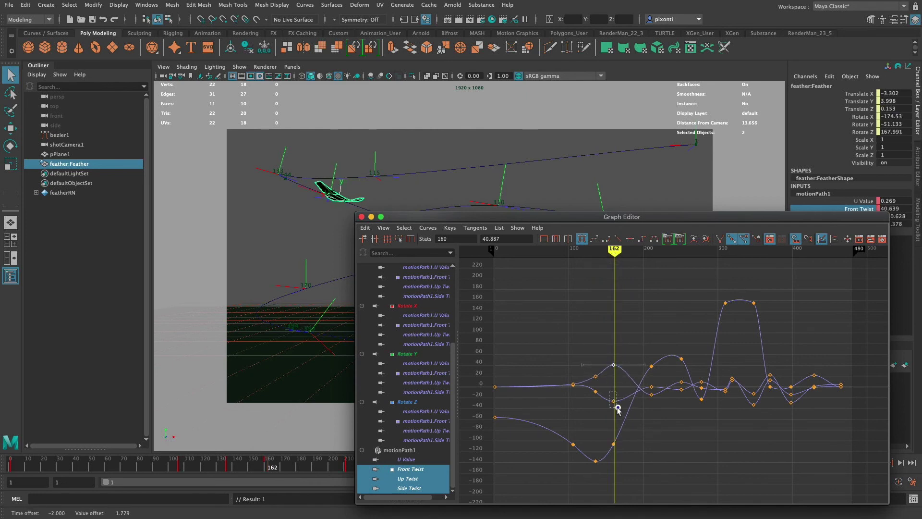
# Step: Lower the Side Twist key near frame 160 to about -35 and raise the Up Twist key there to about -93
pyautogui.moveTo(609, 392); pyautogui.dragTo(618, 410)
pyautogui.moveTo(615, 404); pyautogui.dragTo(613, 405, button='middle')
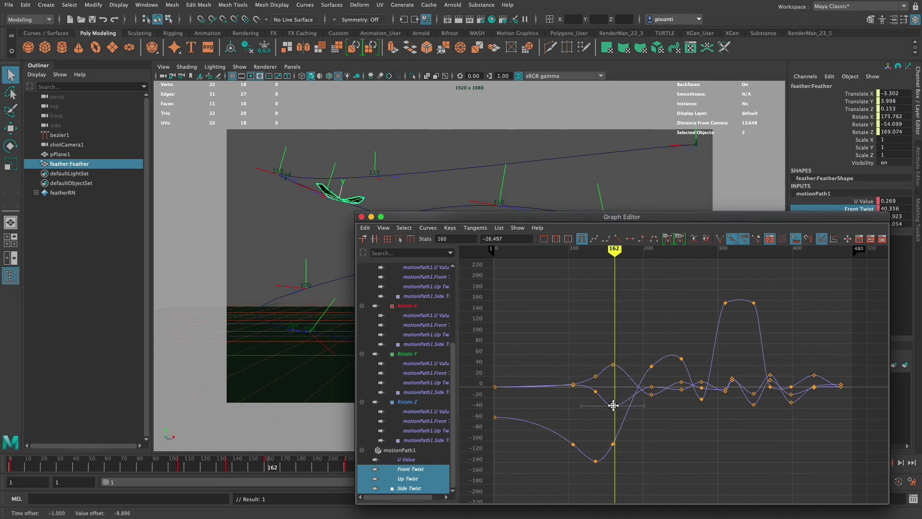
pyautogui.moveTo(619, 454); pyautogui.dragTo(618, 451)
pyautogui.moveTo(618, 452); pyautogui.dragTo(612, 436, button='middle')
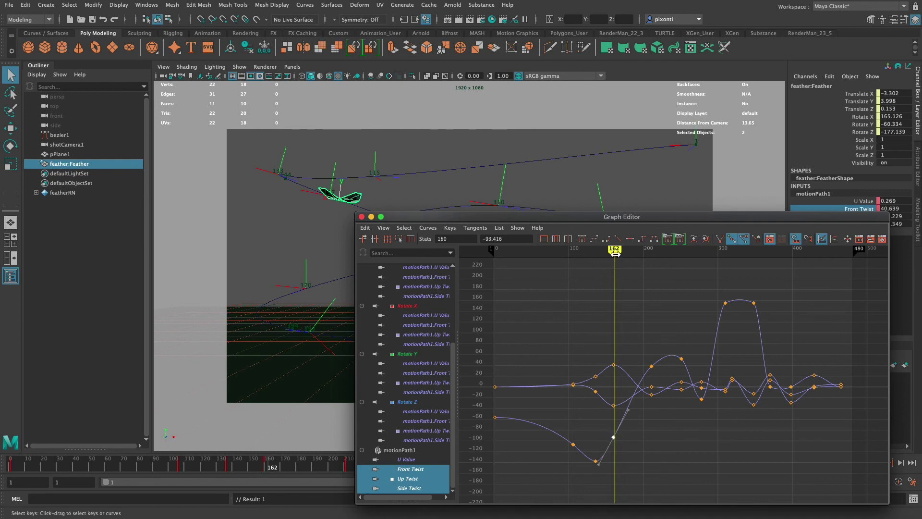
# Step: Play and scrub the feather's fall from frame 162 to frame 252 to review the adjusted twists
pyautogui.moveTo(615, 248)
pyautogui.mouseDown()
pyautogui.moveTo(574, 249)
pyautogui.moveTo(621, 249)
pyautogui.mouseUp()
pyautogui.moveTo(641, 217)
pyautogui.mouseDown()
pyautogui.moveTo(489, 293)
pyautogui.moveTo(472, 319)
pyautogui.moveTo(499, 325)
pyautogui.mouseUp()
pyautogui.moveTo(590, 284)
pyautogui.mouseDown()
pyautogui.moveTo(567, 290)
pyautogui.moveTo(543, 318)
pyautogui.mouseUp()
pyautogui.hotkey('alt', 'v')
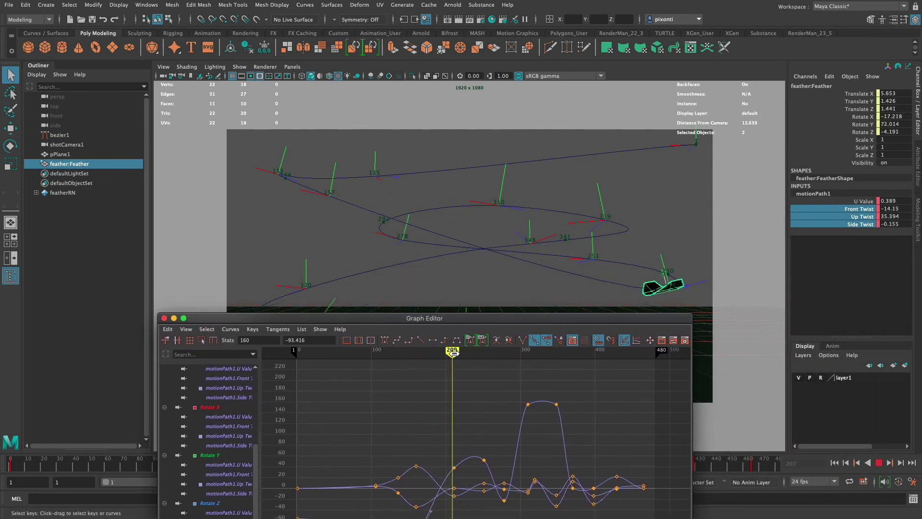
pyautogui.moveTo(476, 352); pyautogui.dragTo(484, 351)
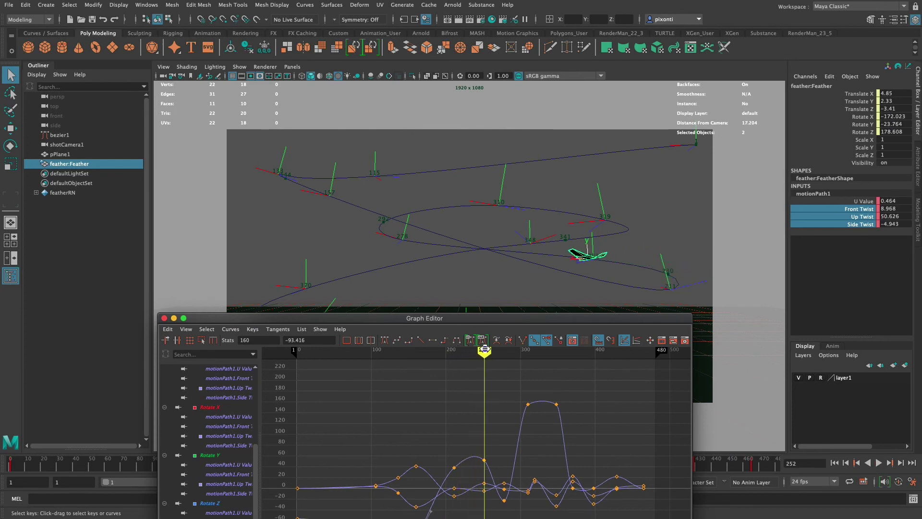
pyautogui.moveTo(548, 319); pyautogui.dragTo(526, 240)
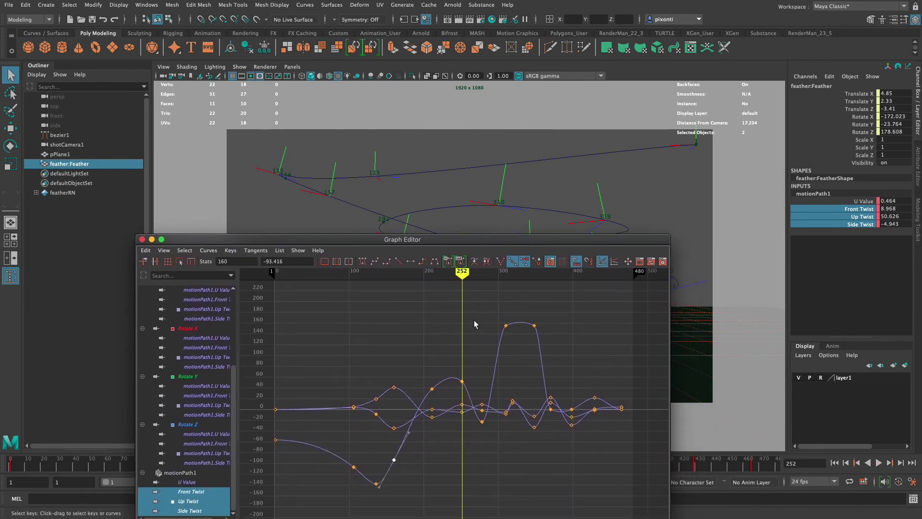
# Step: Raise the Up Twist key near frame 252 to about 79 and reshape the tangent of the key at frame 211
pyautogui.moveTo(467, 390); pyautogui.dragTo(462, 379)
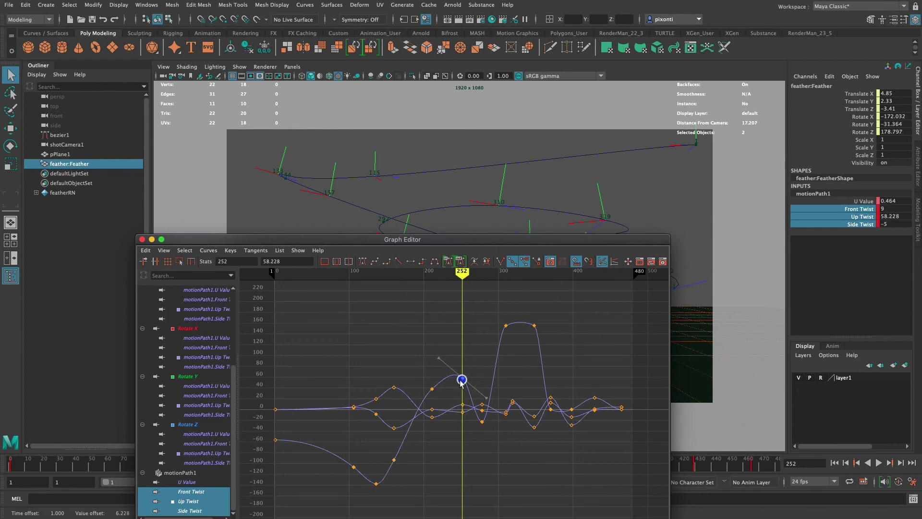
pyautogui.moveTo(586, 243); pyautogui.dragTo(400, 230)
pyautogui.moveTo(278, 363); pyautogui.dragTo(251, 351)
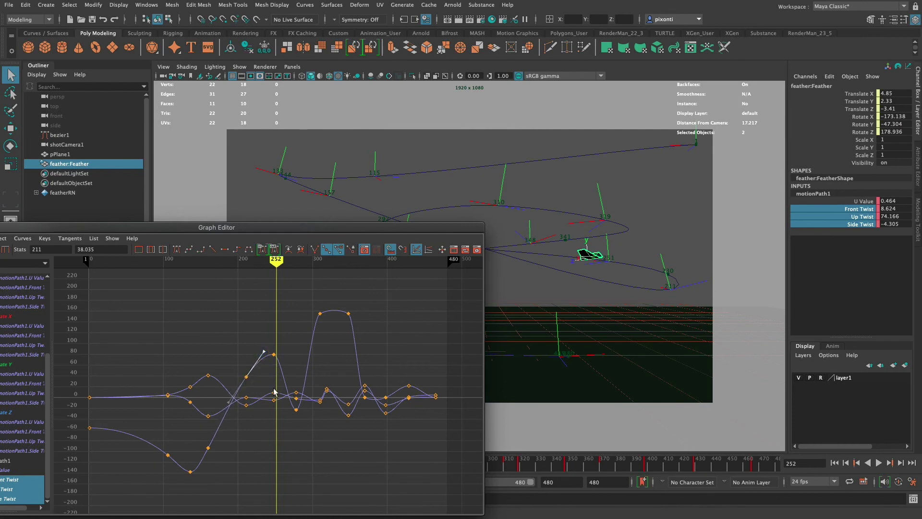
# Step: Lower the Front Twist key near frame 251 to about -23 and raise the Side Twist key there to about 12
pyautogui.moveTo(273, 390)
pyautogui.mouseDown()
pyautogui.moveTo(273, 410)
pyautogui.moveTo(275, 403)
pyautogui.mouseUp()
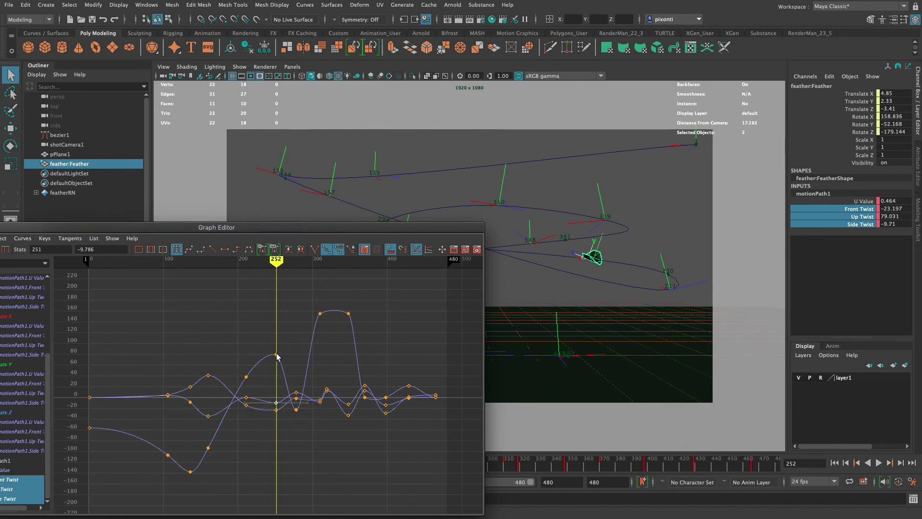
pyautogui.moveTo(273, 402)
pyautogui.mouseDown()
pyautogui.moveTo(264, 390)
pyautogui.moveTo(285, 389)
pyautogui.moveTo(277, 389)
pyautogui.mouseUp()
pyautogui.press('super+z')
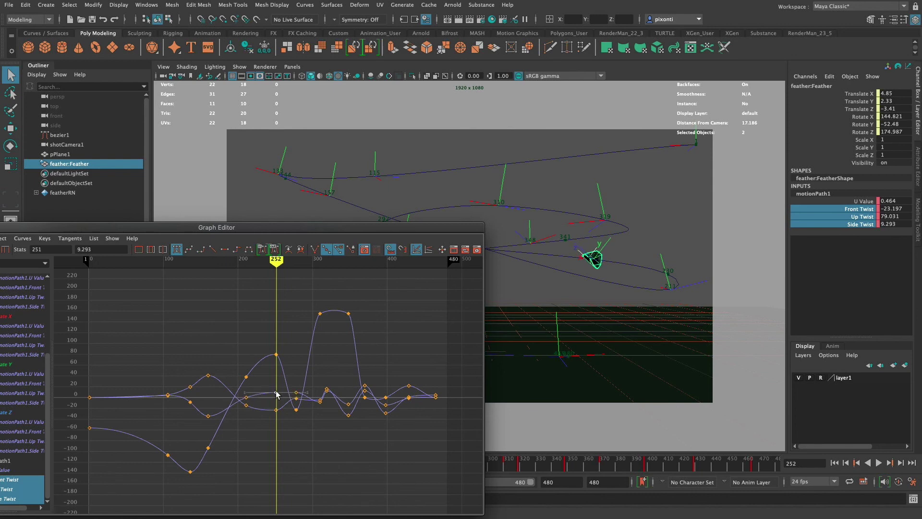
pyautogui.keyDown('shift'); pyautogui.moveTo(275, 391); pyautogui.dragTo(276, 393); pyautogui.keyUp('shift')
pyautogui.moveTo(281, 264)
pyautogui.mouseDown()
pyautogui.moveTo(245, 268)
pyautogui.moveTo(275, 271)
pyautogui.mouseUp()
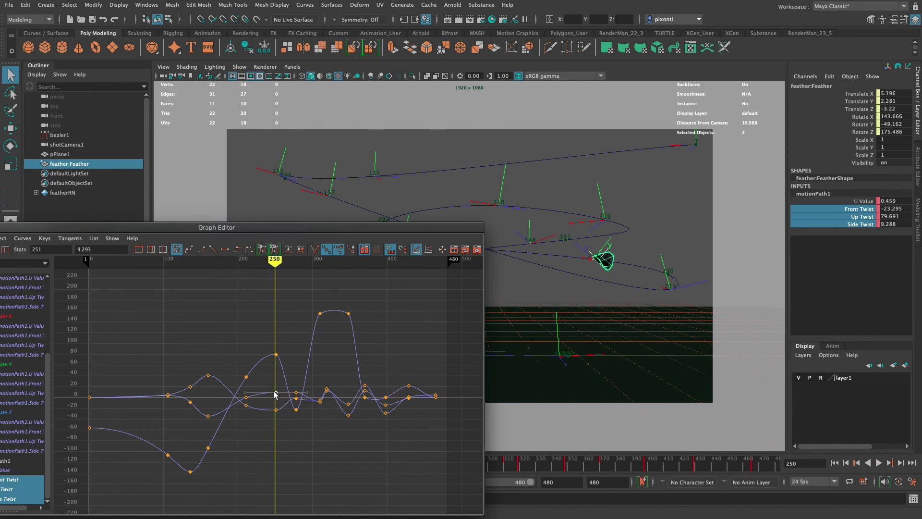
pyautogui.moveTo(275, 390)
pyautogui.keyDown('shift'); pyautogui.mouseDown(button='middle')
pyautogui.moveTo(273, 404)
pyautogui.moveTo(272, 390)
pyautogui.mouseUp(button='middle'); pyautogui.keyUp('shift')
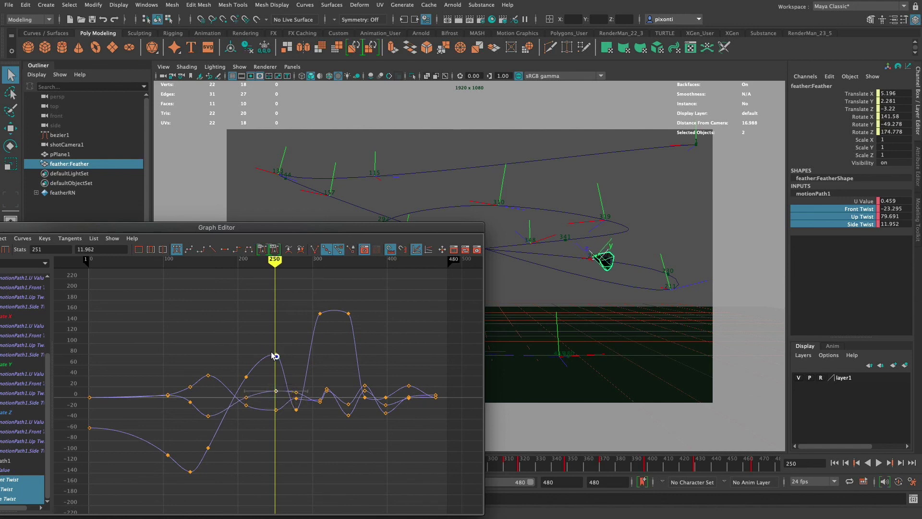
# Step: Raise the Up Twist key near frame 251 to about 143 and adjust the tangent of the key at frame 211
pyautogui.keyDown('shift'); pyautogui.moveTo(276, 354); pyautogui.dragTo(273, 319, button='middle'); pyautogui.keyUp('shift')
pyautogui.moveTo(268, 359); pyautogui.dragTo(257, 347, button='middle')
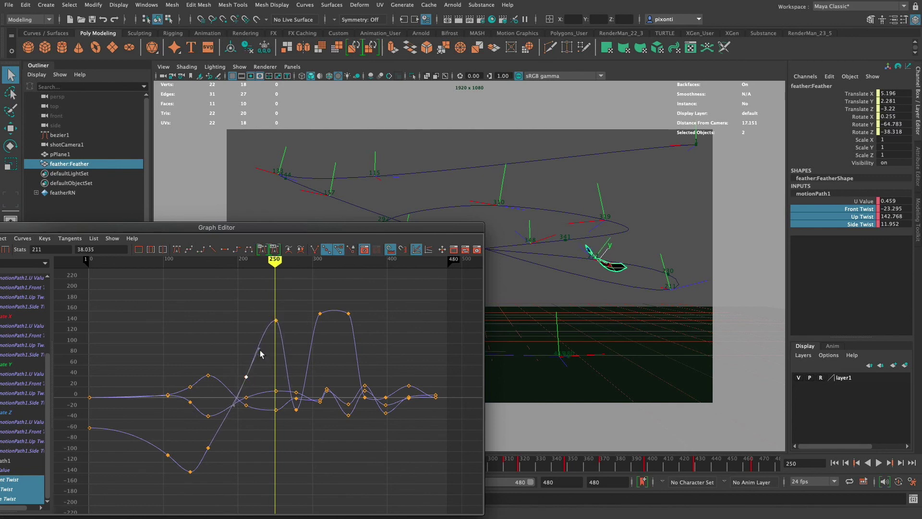
pyautogui.moveTo(261, 263)
pyautogui.mouseDown()
pyautogui.moveTo(249, 263)
pyautogui.moveTo(283, 267)
pyautogui.mouseUp()
pyautogui.moveTo(368, 231); pyautogui.dragTo(278, 231)
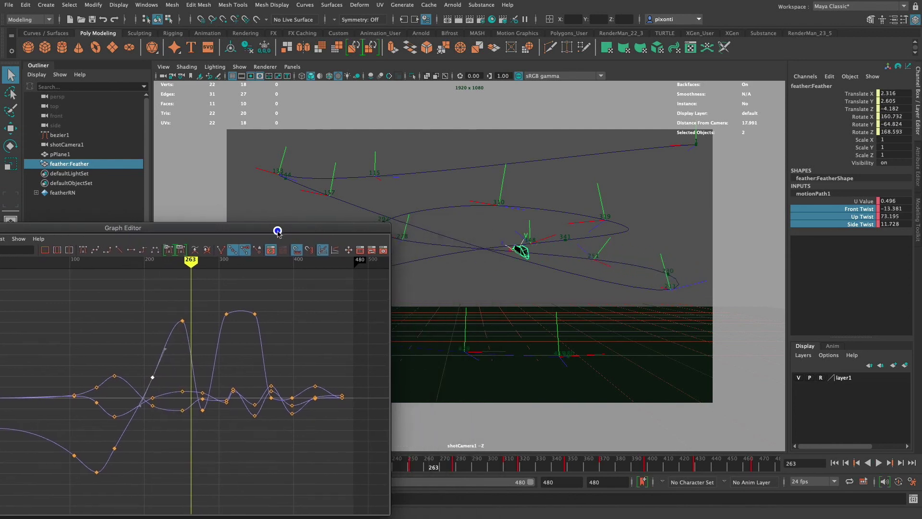
pyautogui.moveTo(190, 262); pyautogui.dragTo(204, 264)
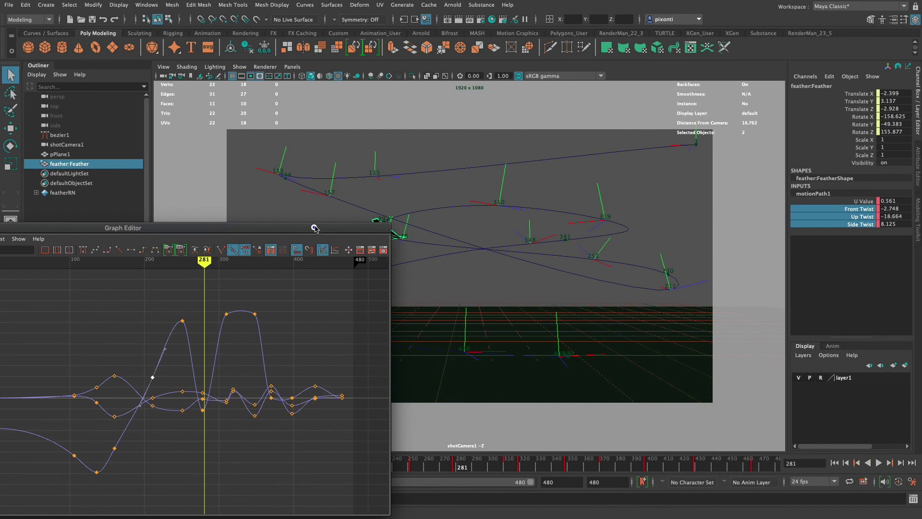
# Step: Lower the Front Twist key near frame 319 to about -12, the Side Twist key to about 7.6, and the Up Twist key at frame 310 to about 103
pyautogui.moveTo(315, 228); pyautogui.dragTo(605, 317)
pyautogui.moveTo(500, 350)
pyautogui.mouseDown()
pyautogui.moveTo(541, 357)
pyautogui.moveTo(513, 357)
pyautogui.moveTo(524, 359)
pyautogui.mouseUp()
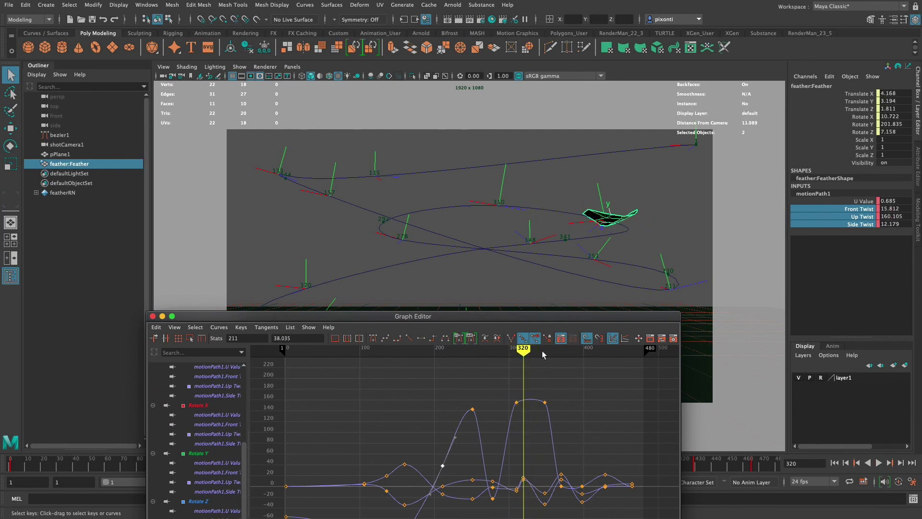
pyautogui.moveTo(557, 314); pyautogui.dragTo(348, 249)
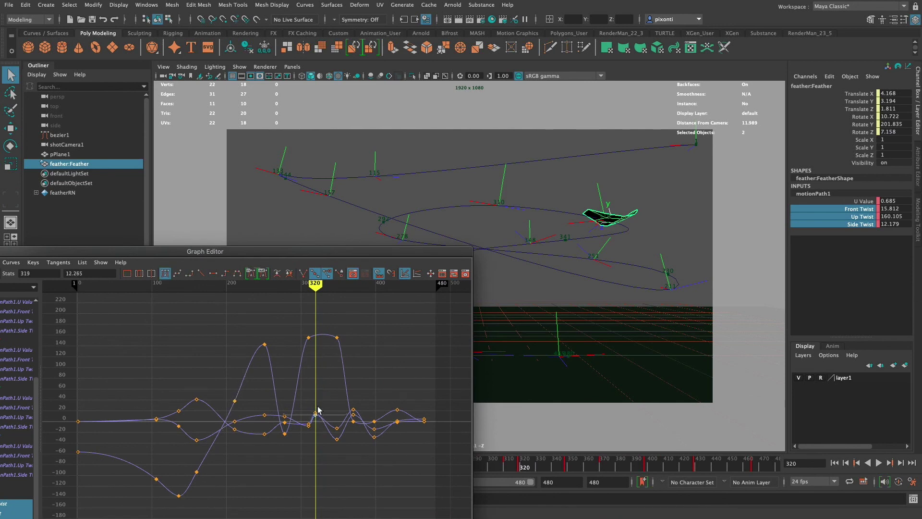
pyautogui.keyDown('shift'); pyautogui.moveTo(314, 414); pyautogui.dragTo(332, 433, button='middle'); pyautogui.keyUp('shift')
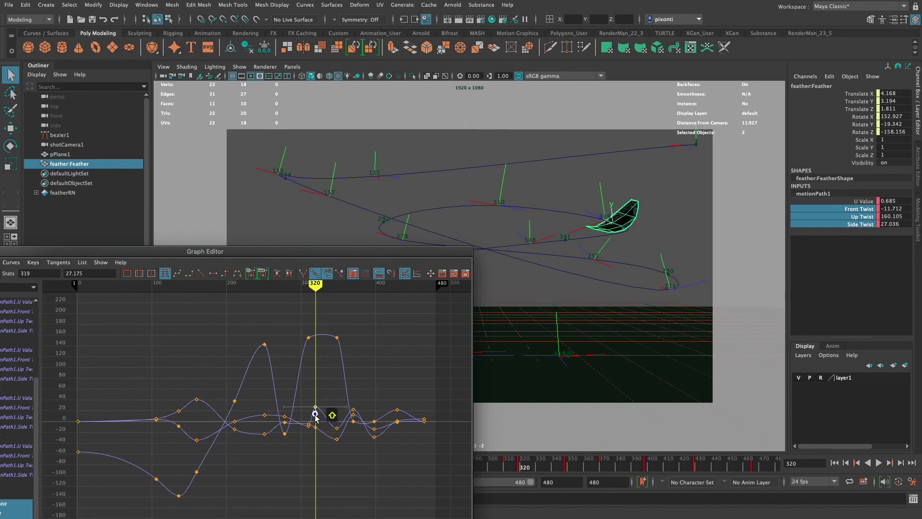
pyautogui.keyDown('shift'); pyautogui.moveTo(315, 409); pyautogui.dragTo(315, 418, button='middle'); pyautogui.keyUp('shift')
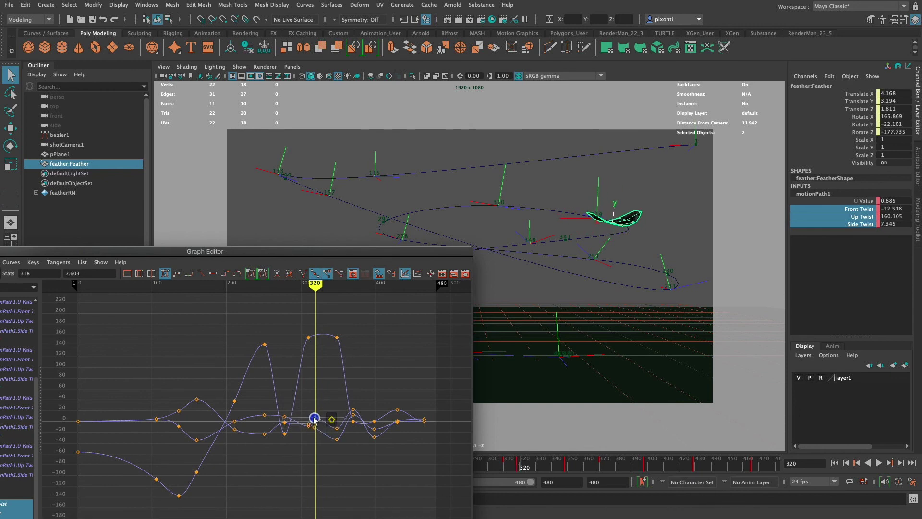
pyautogui.moveTo(322, 346)
pyautogui.keyDown('shift'); pyautogui.mouseDown(button='middle')
pyautogui.moveTo(308, 347)
pyautogui.moveTo(306, 369)
pyautogui.moveTo(319, 340)
pyautogui.mouseUp(button='middle'); pyautogui.keyUp('shift')
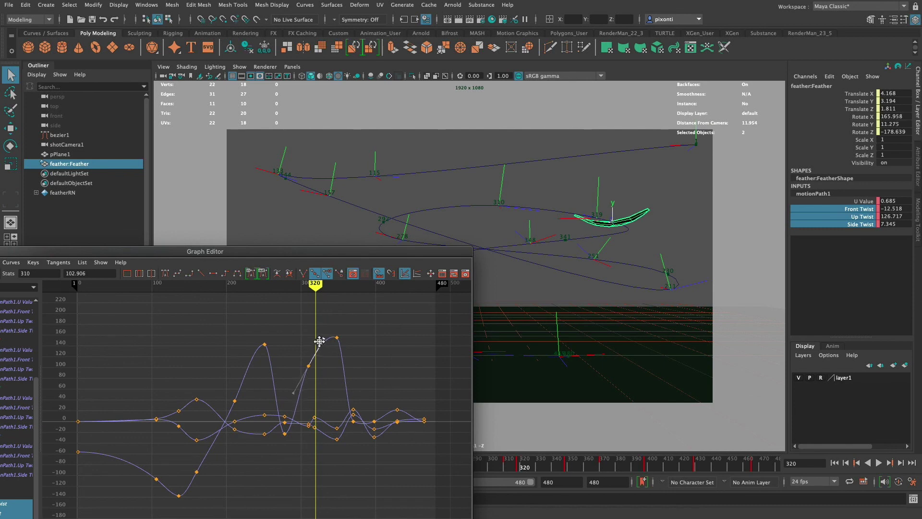
# Step: Scrub the feather's fall from frame 320 to frame 455 to review the adjusted twists
pyautogui.moveTo(319, 284)
pyautogui.mouseDown()
pyautogui.moveTo(236, 287)
pyautogui.moveTo(350, 301)
pyautogui.mouseUp()
pyautogui.moveTo(408, 258)
pyautogui.mouseDown()
pyautogui.moveTo(496, 270)
pyautogui.moveTo(665, 332)
pyautogui.moveTo(749, 344)
pyautogui.mouseUp()
pyautogui.moveTo(695, 371); pyautogui.dragTo(756, 377)
# Step: Display motionPath1's U Value curve and slightly adjust the tangent of its key at frame 230
pyautogui.moveTo(725, 339); pyautogui.dragTo(669, 204)
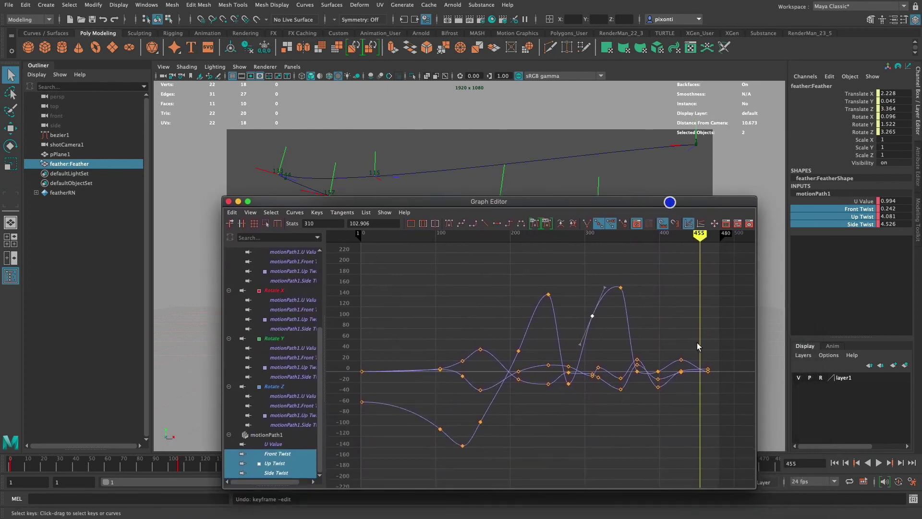
pyautogui.click(286, 443)
pyautogui.moveTo(665, 287); pyautogui.dragTo(635, 328)
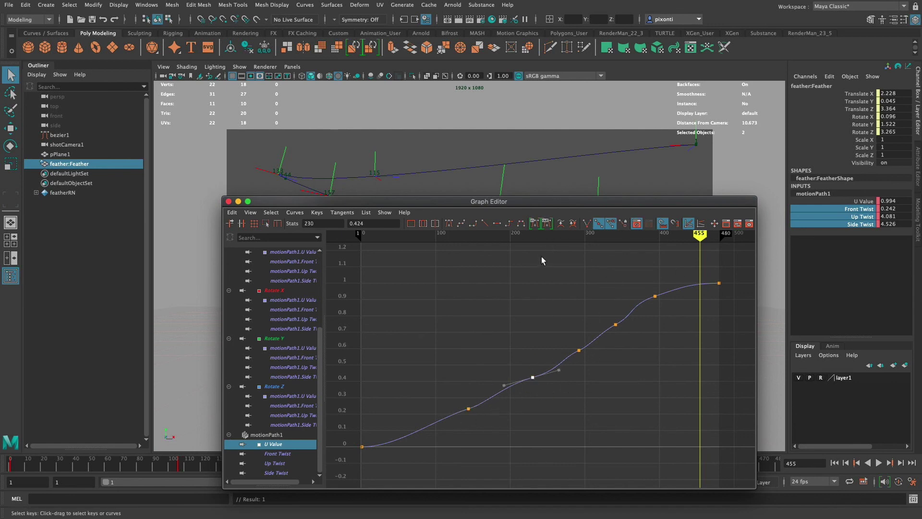
pyautogui.moveTo(523, 253); pyautogui.dragTo(531, 250)
pyautogui.moveTo(700, 234)
pyautogui.mouseDown()
pyautogui.moveTo(537, 238)
pyautogui.moveTo(533, 251)
pyautogui.mouseUp()
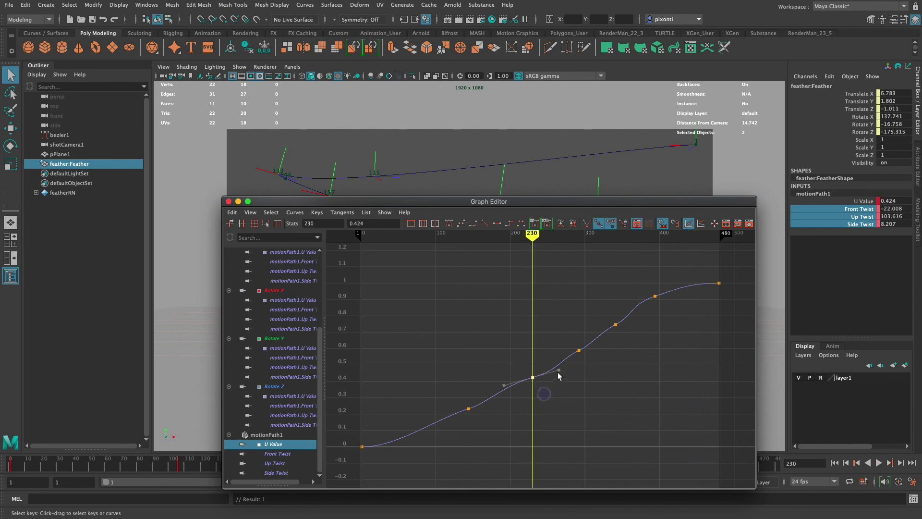
pyautogui.moveTo(559, 371); pyautogui.dragTo(559, 377)
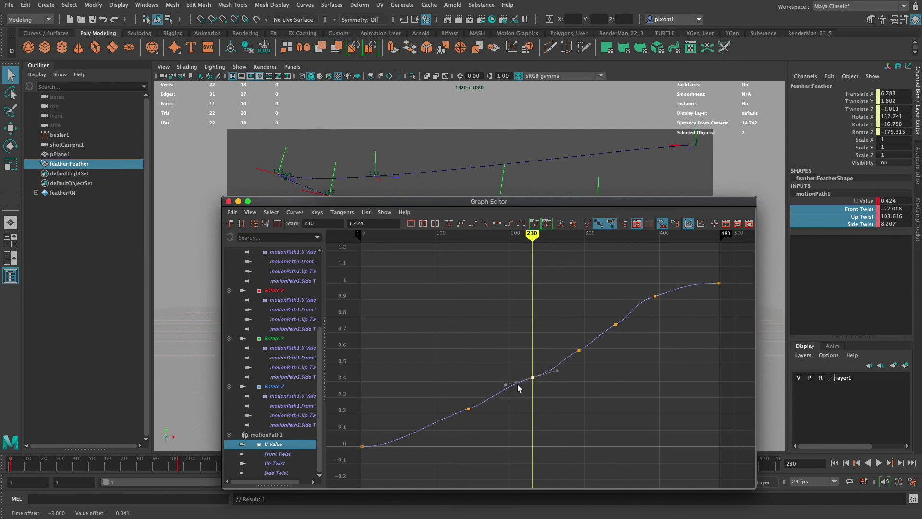
# Step: Close the Graph Editor and play the feather animation from frame 1 to check the motion
pyautogui.moveTo(568, 205); pyautogui.dragTo(544, 279)
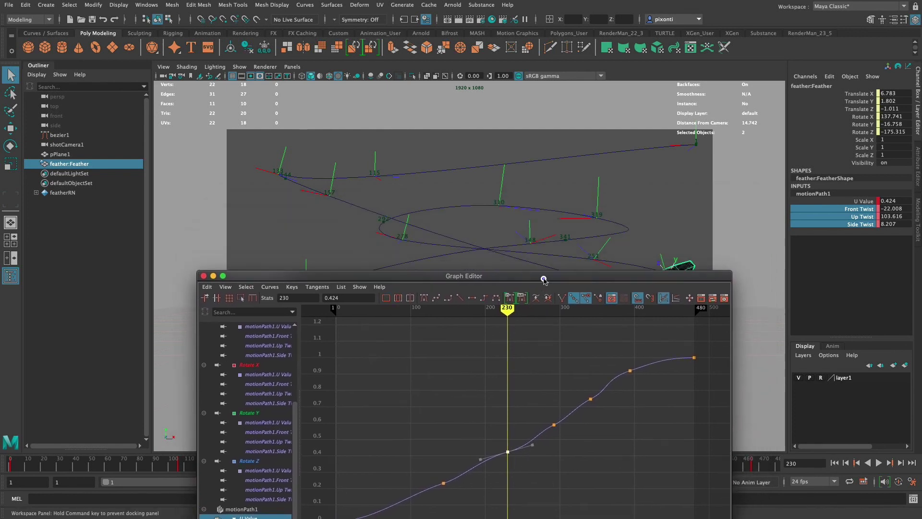
pyautogui.click(203, 276)
pyautogui.click(879, 462)
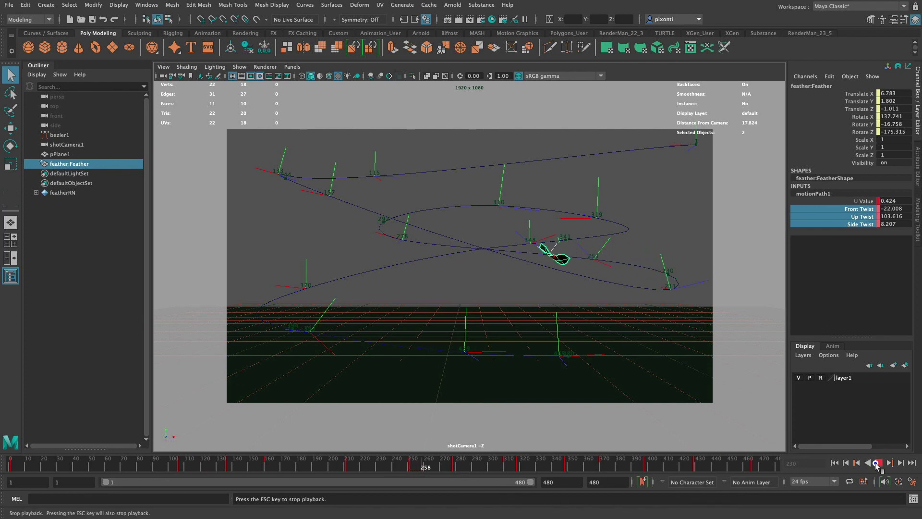
pyautogui.click(879, 463)
pyautogui.click(4, 464)
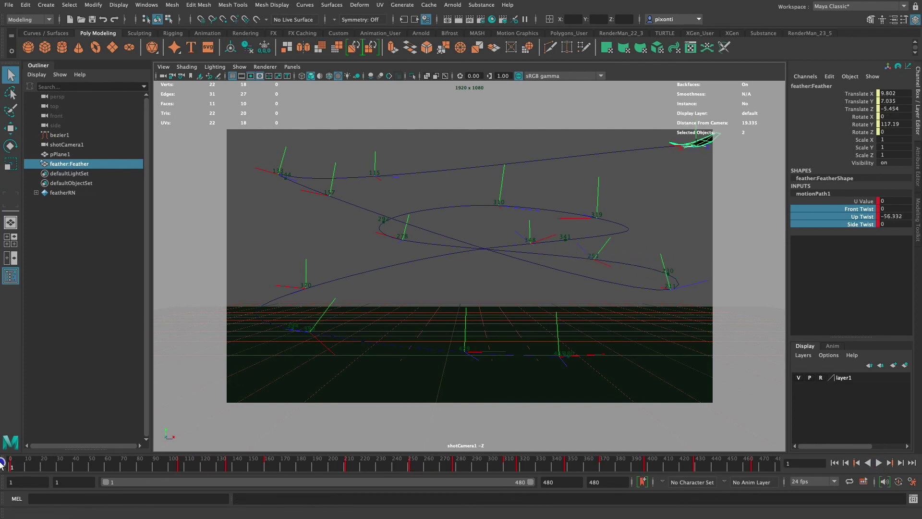
pyautogui.click(879, 463)
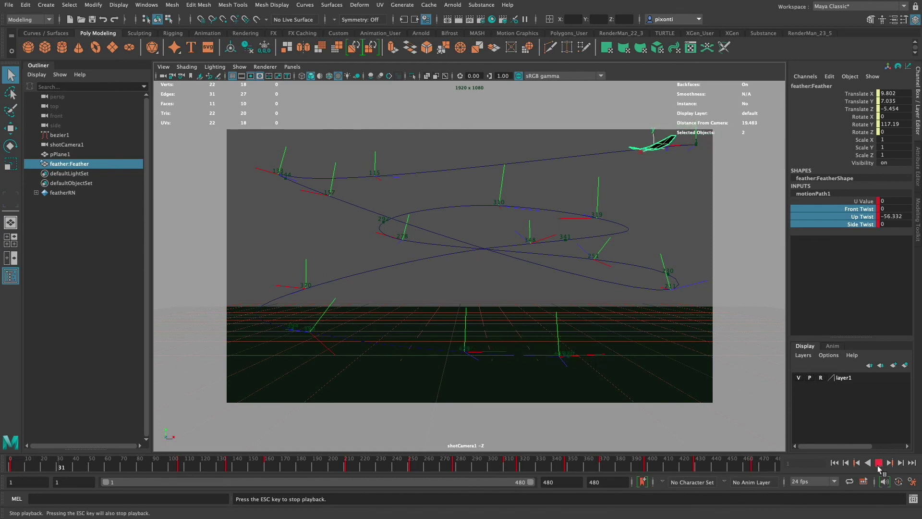
pyautogui.press('Escape')
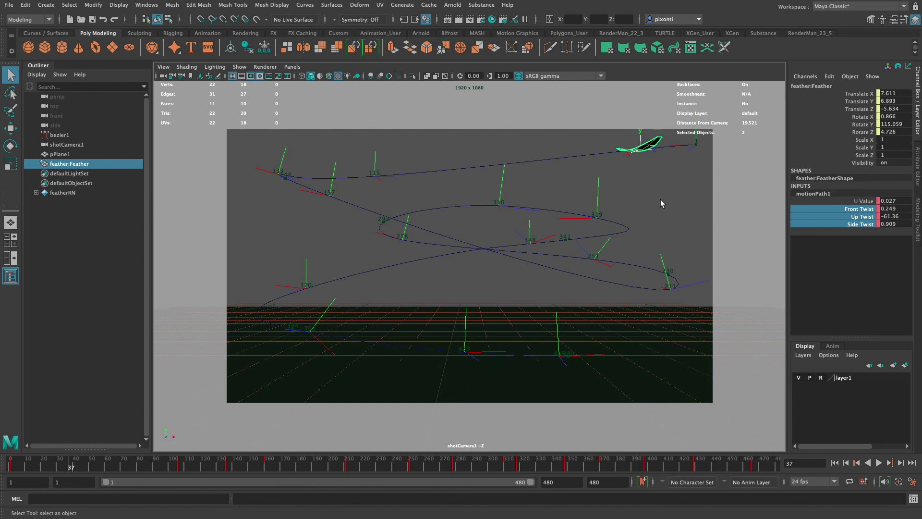
# Step: Switch the viewport to the persp camera and orbit around the motion path to examine its shape in space
pyautogui.click(292, 67)
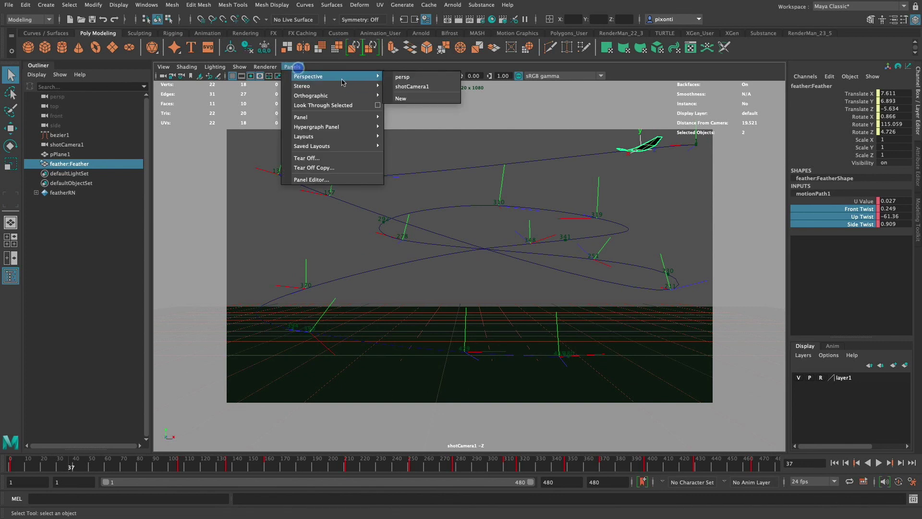
pyautogui.click(291, 66)
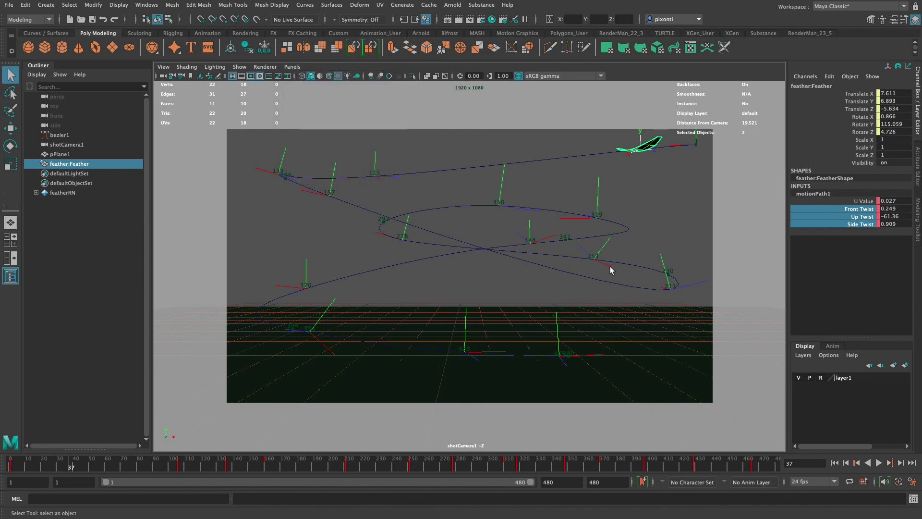
pyautogui.click(291, 67)
pyautogui.click(290, 68)
pyautogui.click(291, 68)
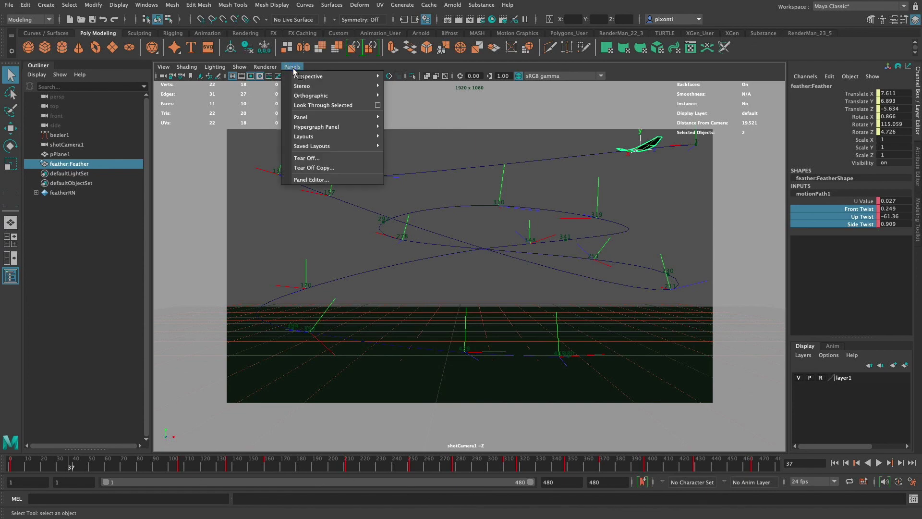
pyautogui.moveTo(308, 76)
pyautogui.click(422, 77)
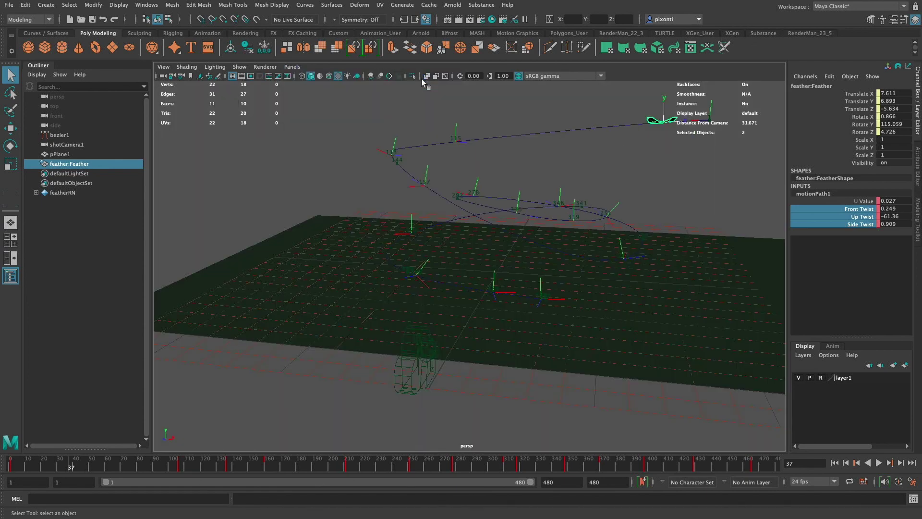
pyautogui.keyDown('alt'); pyautogui.moveTo(530, 280); pyautogui.dragTo(556, 340); pyautogui.keyUp('alt')
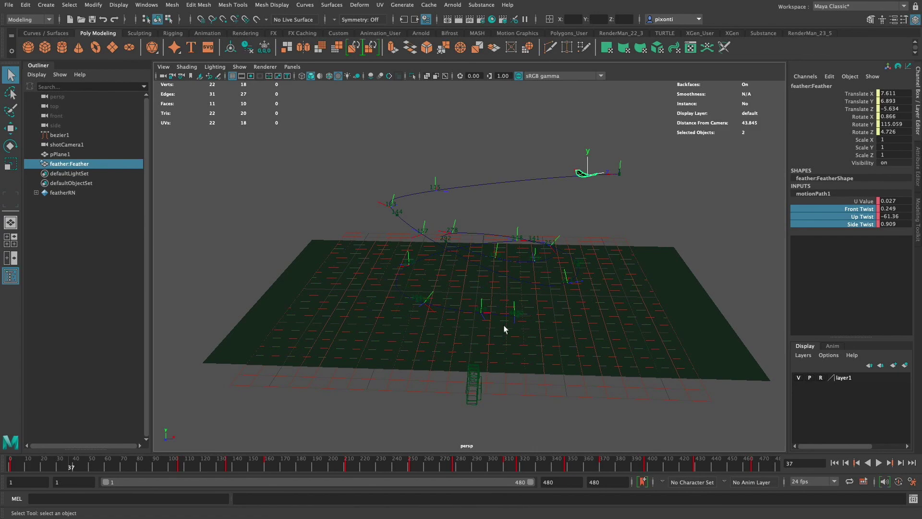
pyautogui.keyDown('alt'); pyautogui.moveTo(559, 335); pyautogui.dragTo(531, 346); pyautogui.keyUp('alt')
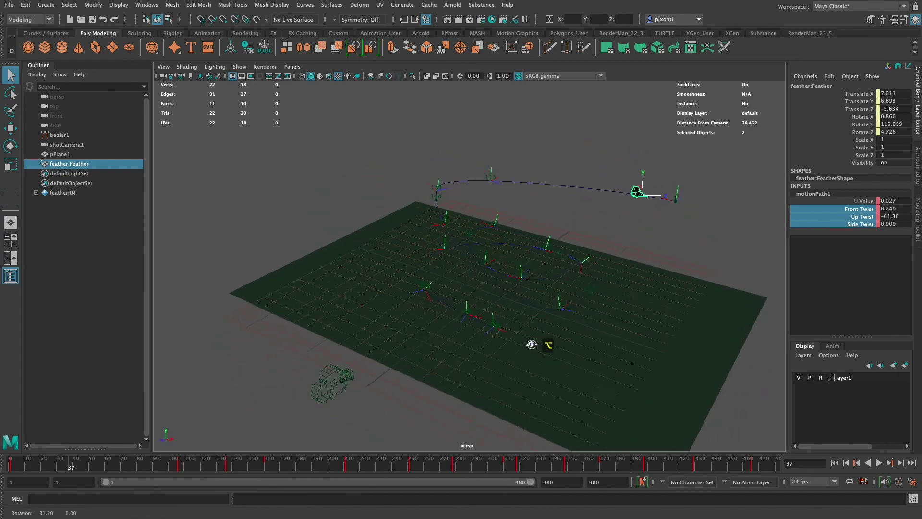
pyautogui.keyDown('alt'); pyautogui.moveTo(531, 346); pyautogui.dragTo(672, 343, button='right'); pyautogui.keyUp('alt')
pyautogui.keyDown('alt'); pyautogui.moveTo(672, 343); pyautogui.dragTo(583, 319); pyautogui.keyUp('alt')
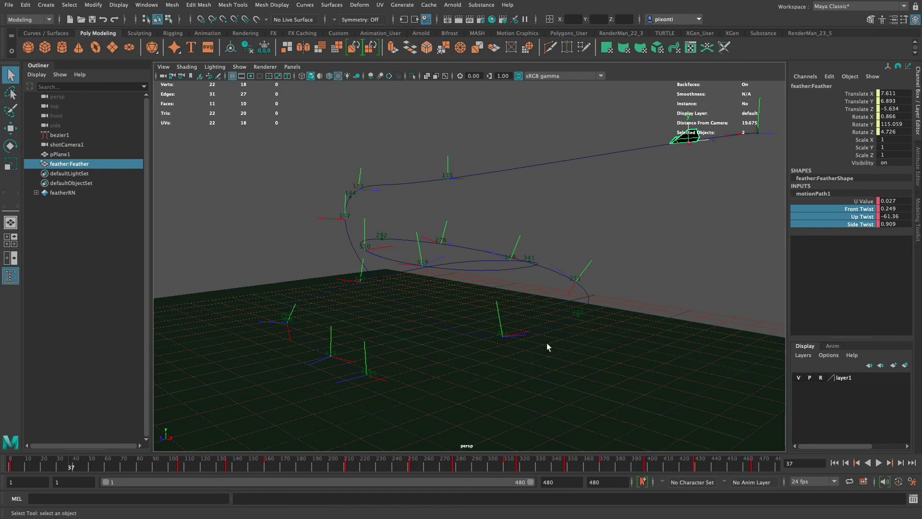
pyautogui.keyDown('alt'); pyautogui.moveTo(547, 344); pyautogui.dragTo(594, 265); pyautogui.keyUp('alt')
# Step: Return the viewport to the shotCamera1 view
pyautogui.click(292, 67)
pyautogui.moveTo(308, 77)
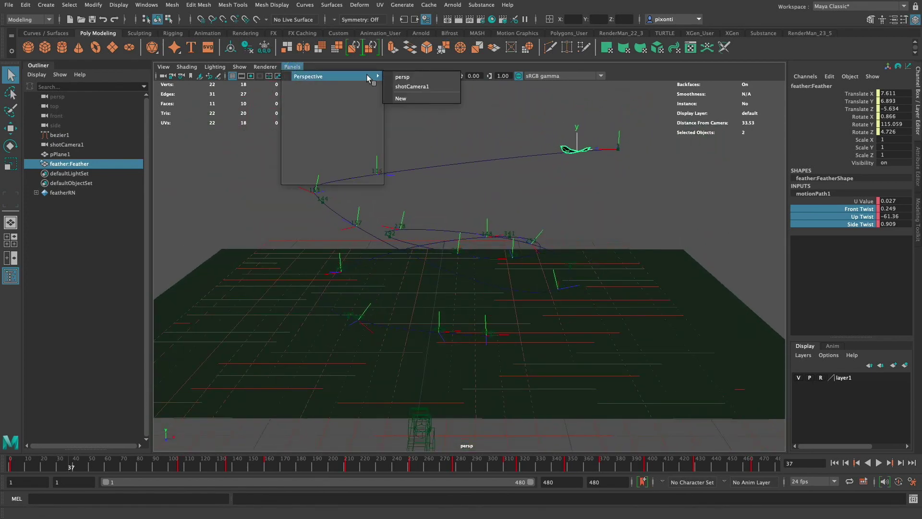
pyautogui.click(431, 87)
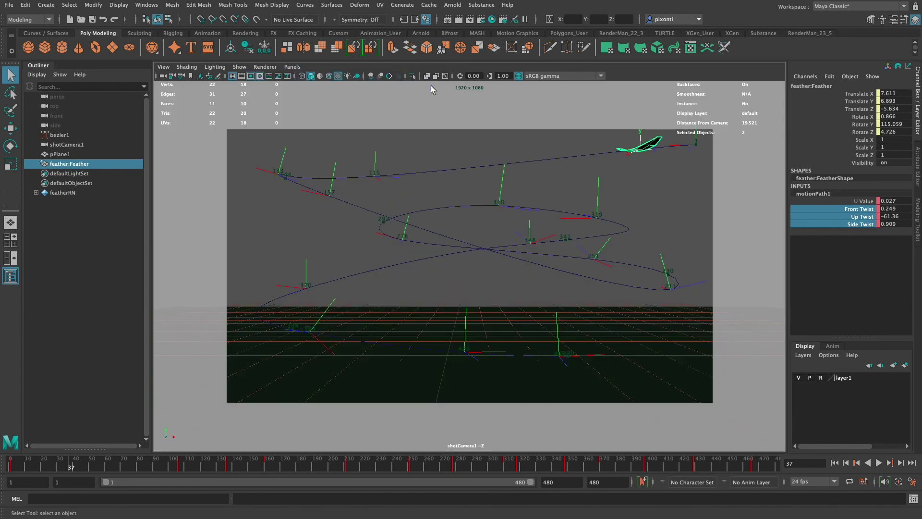